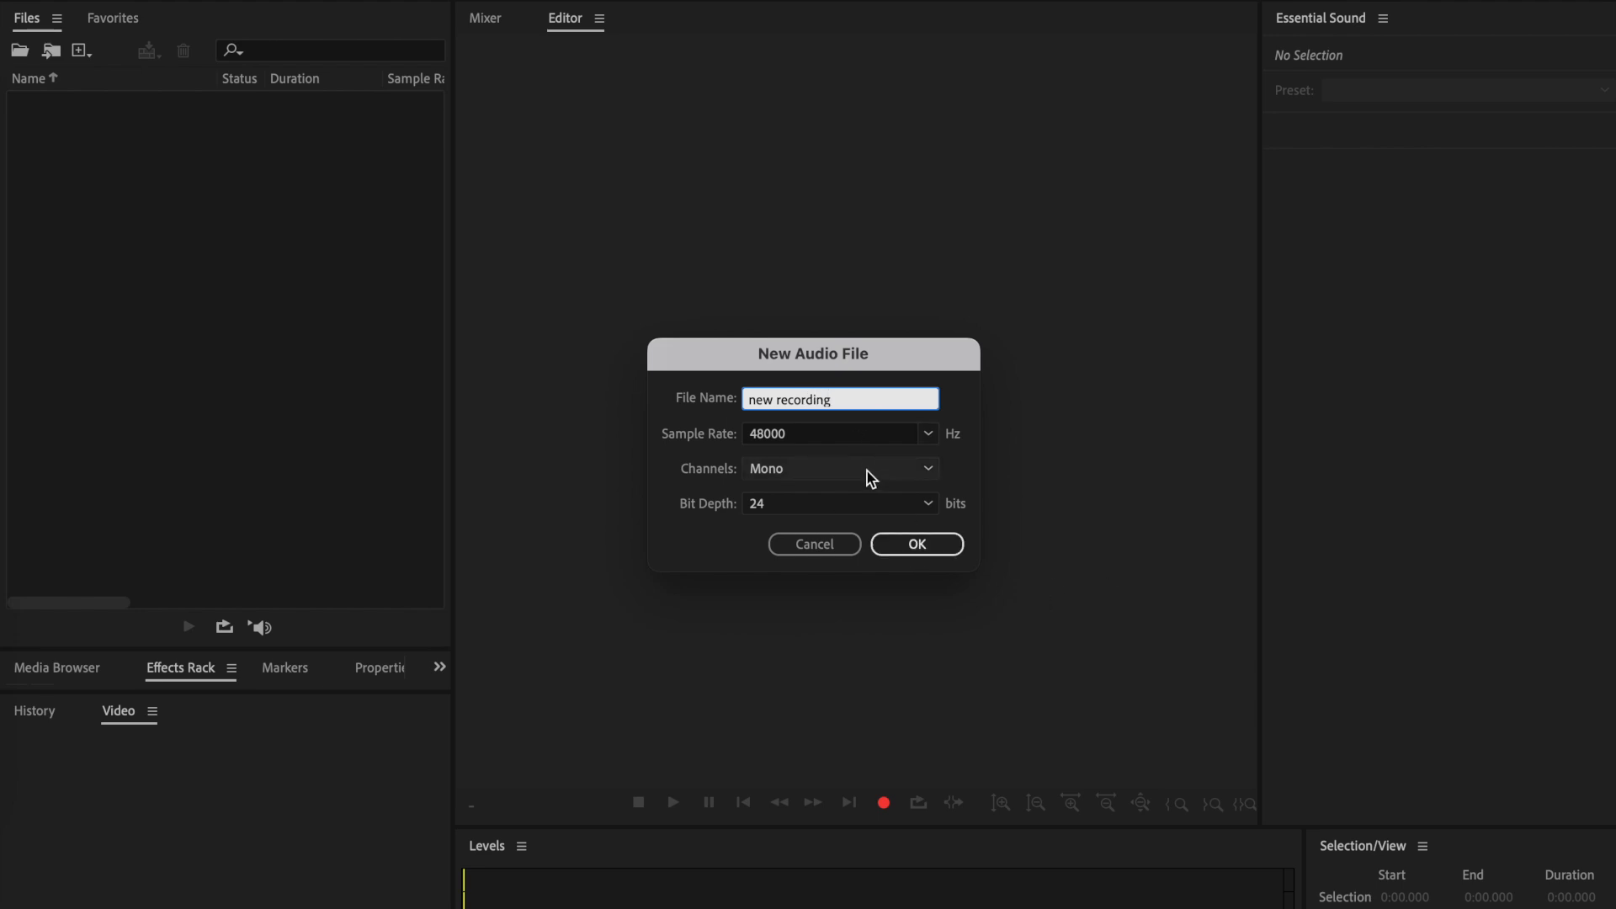
- Create a new mono audio file named "new recording" at 48000 Hz and 24 bits
left_click(833, 434)
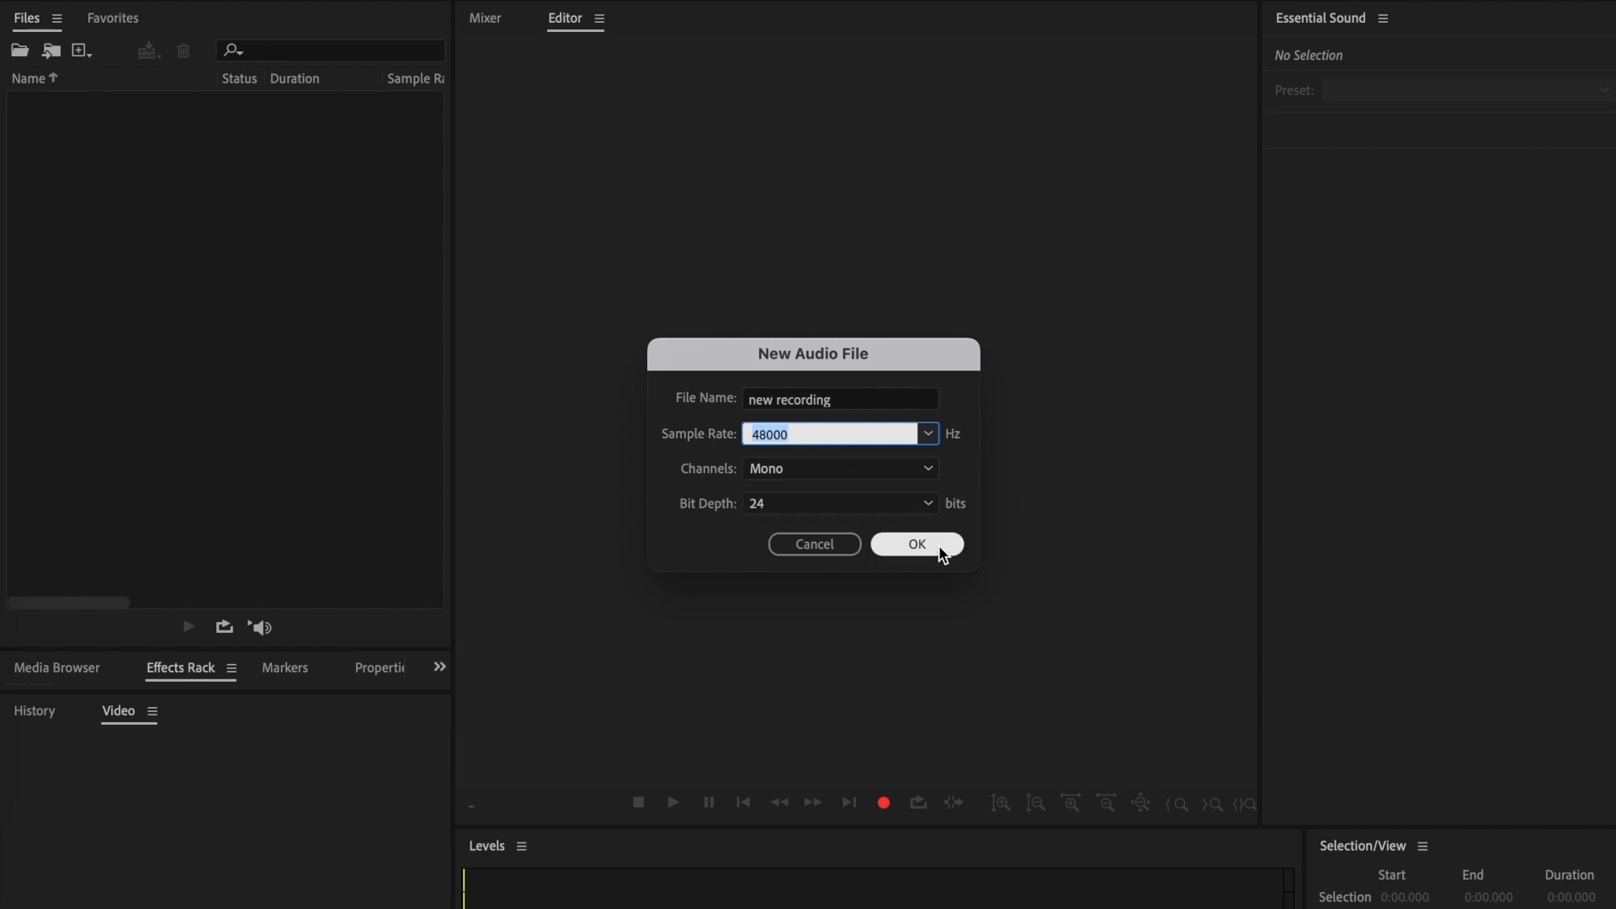
left_click(842, 468)
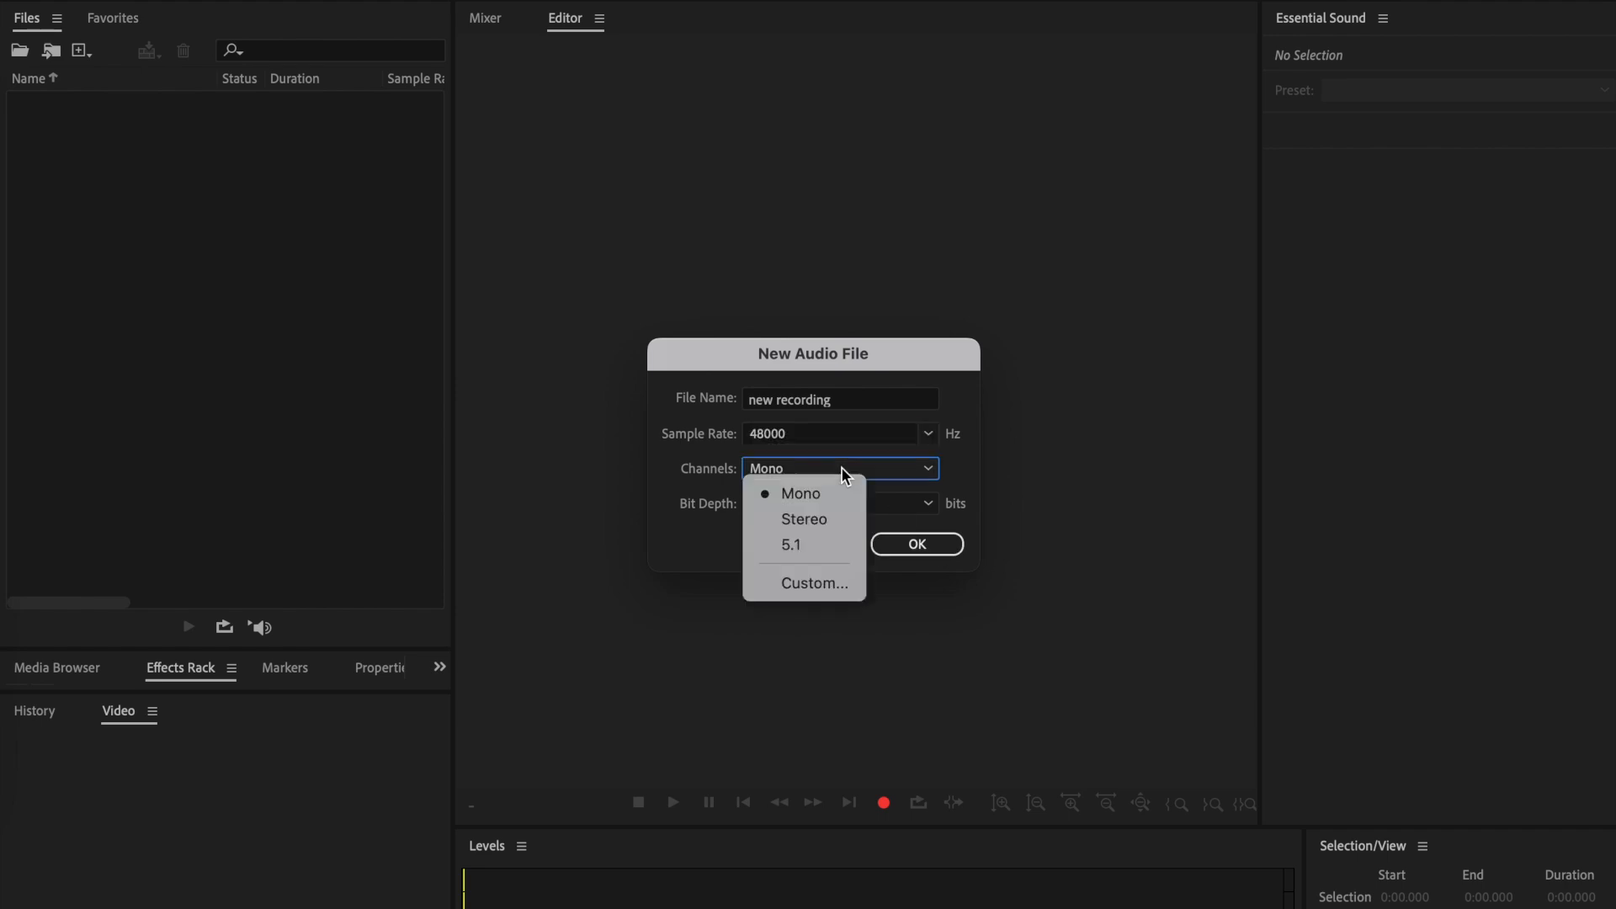
left_click(981, 484)
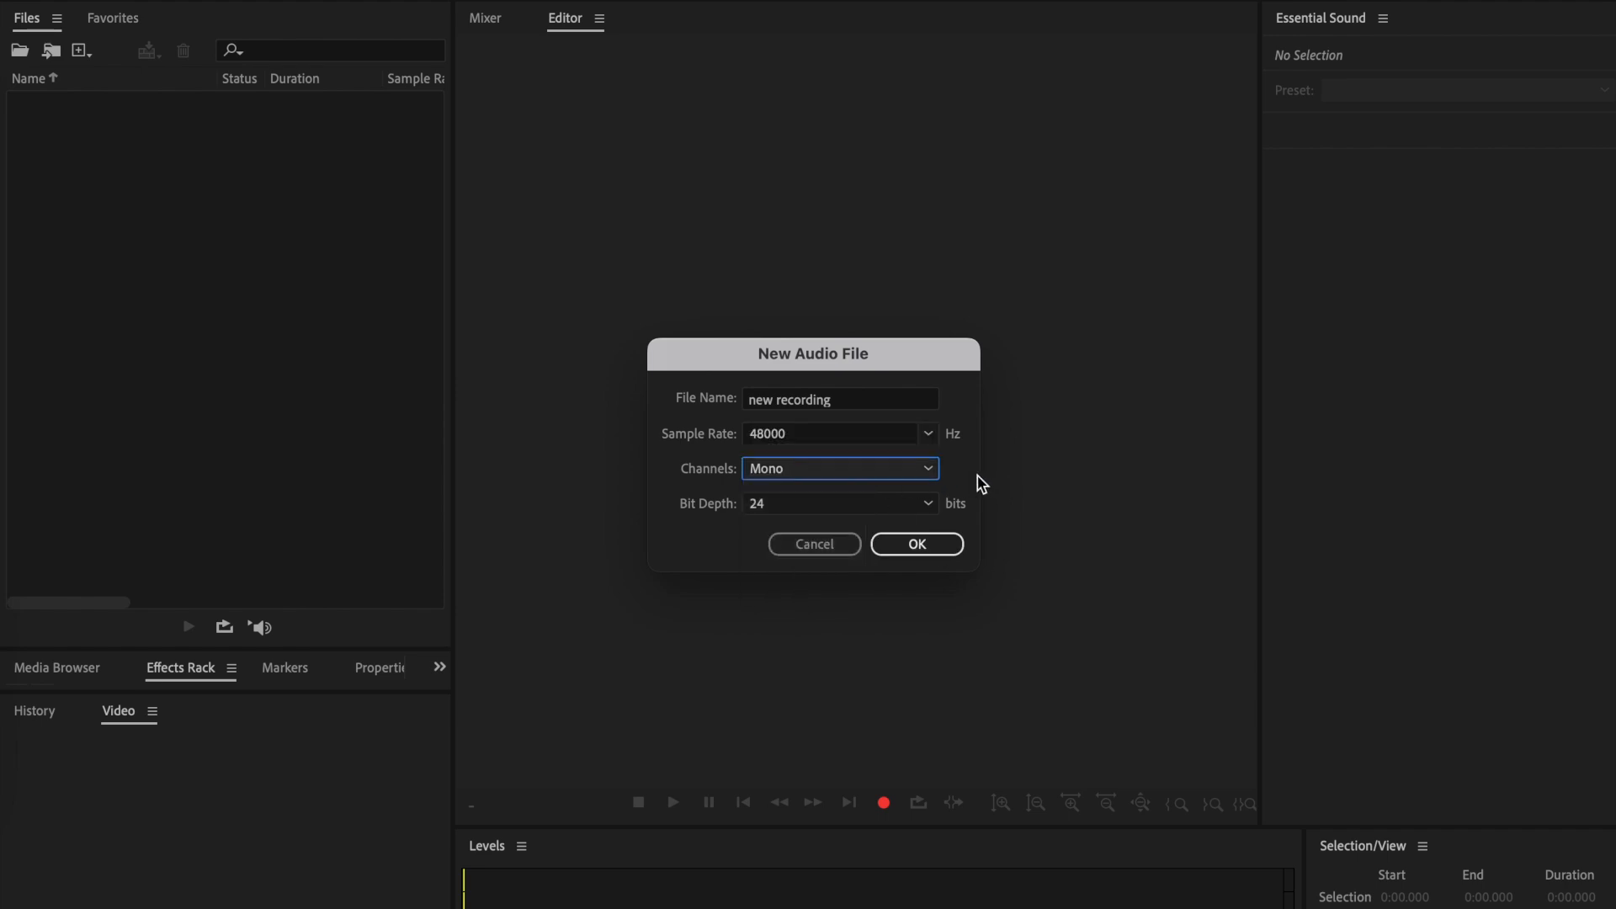
left_click(931, 547)
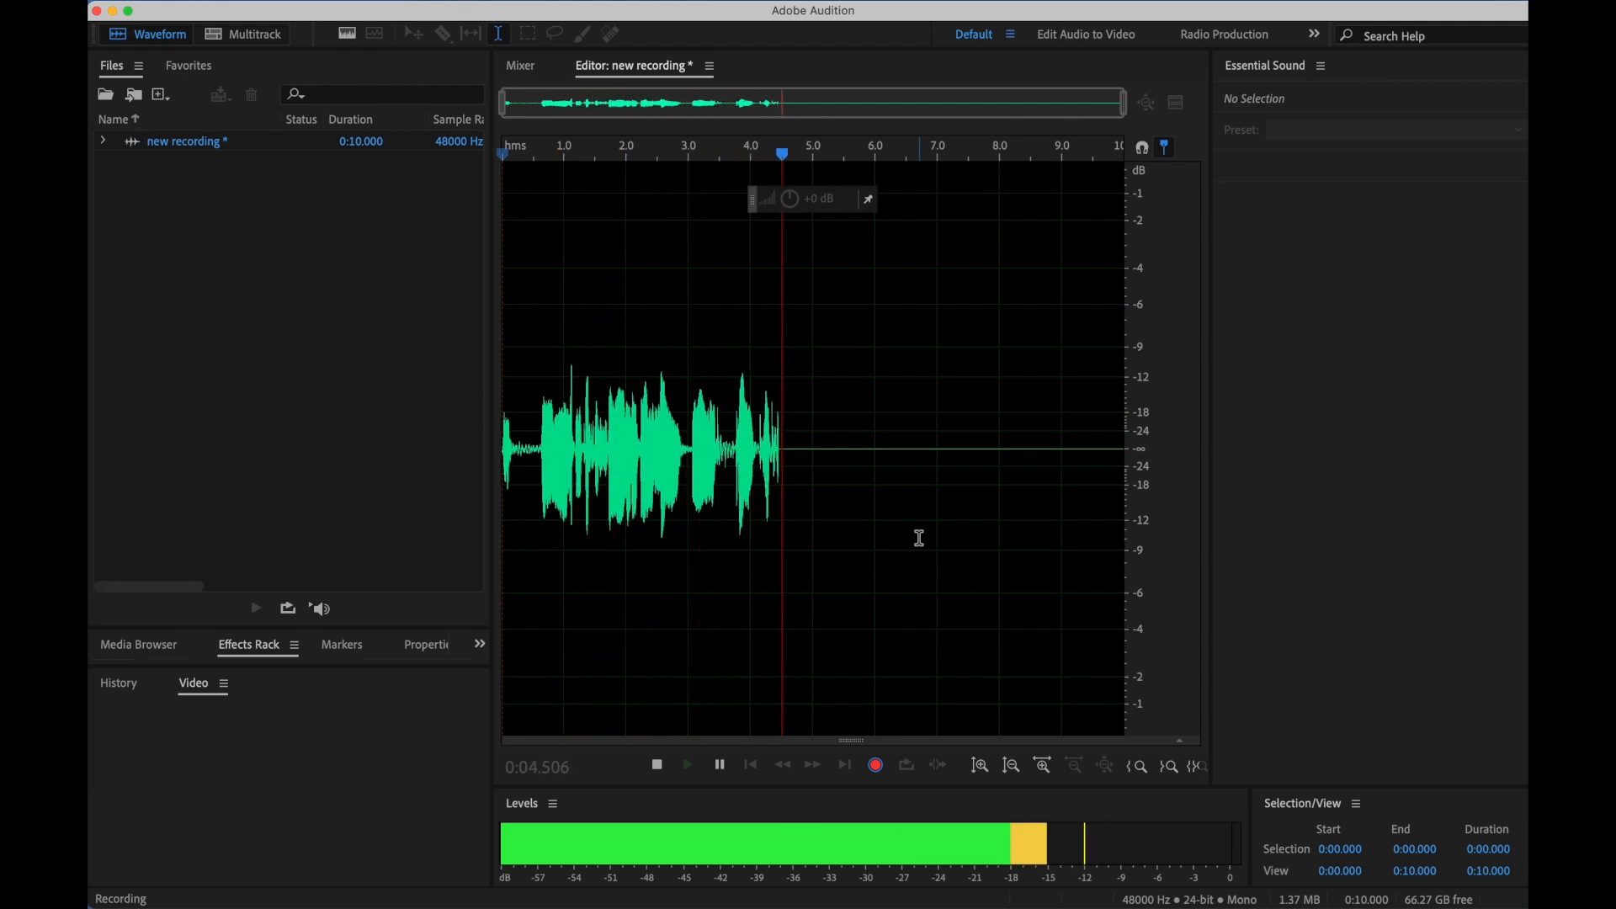
- Stop the voice recording and play back part of the take
key("space")
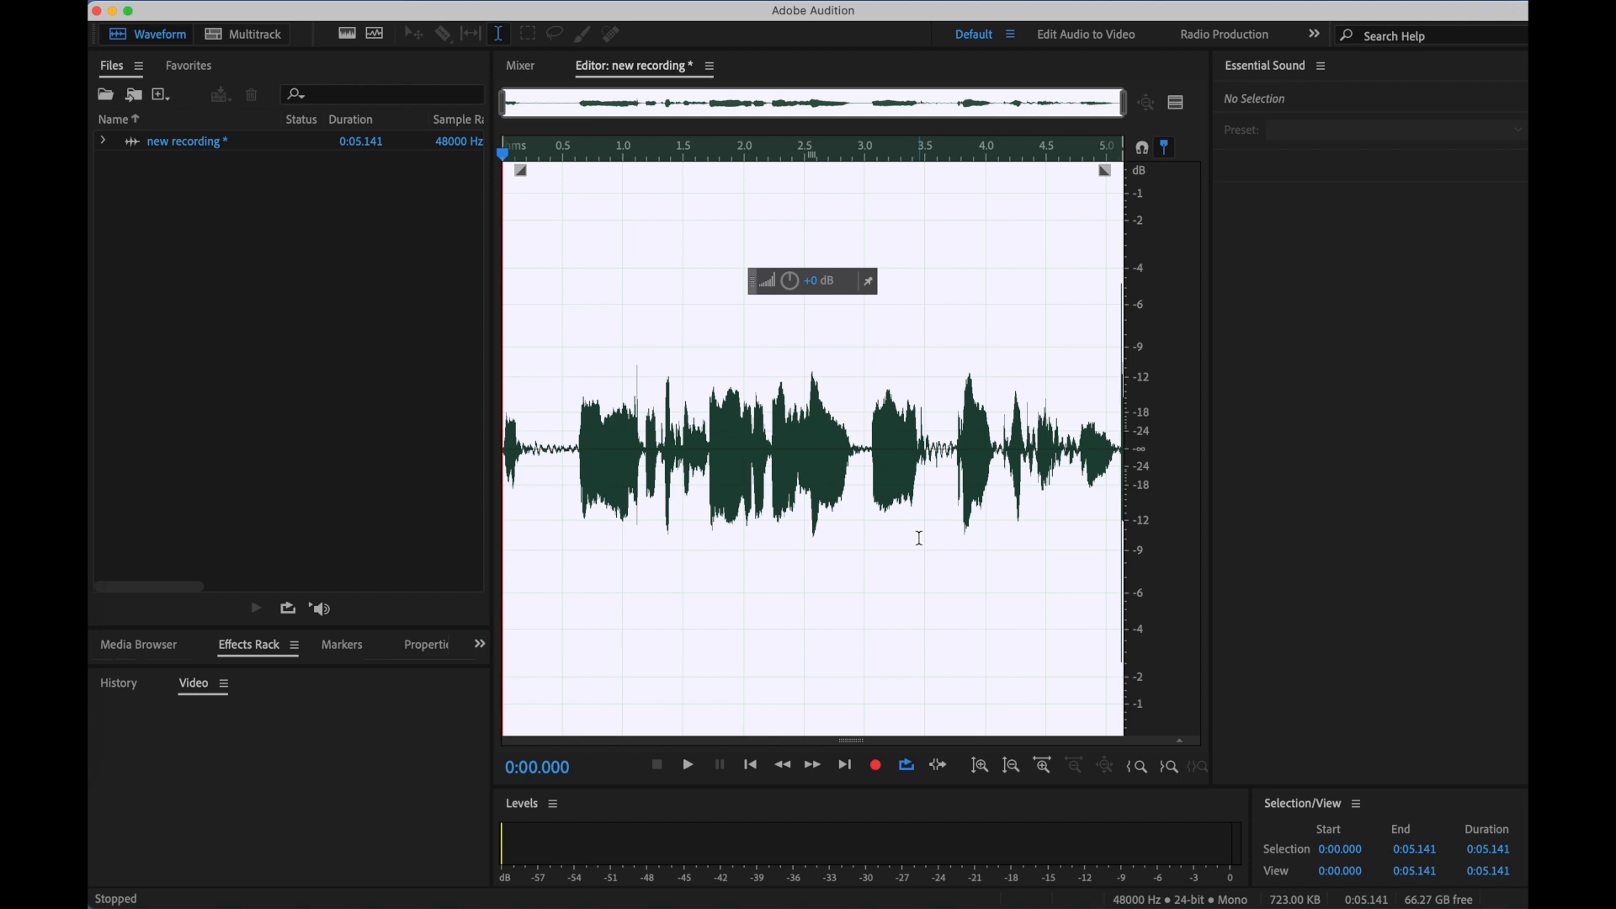
key("space")
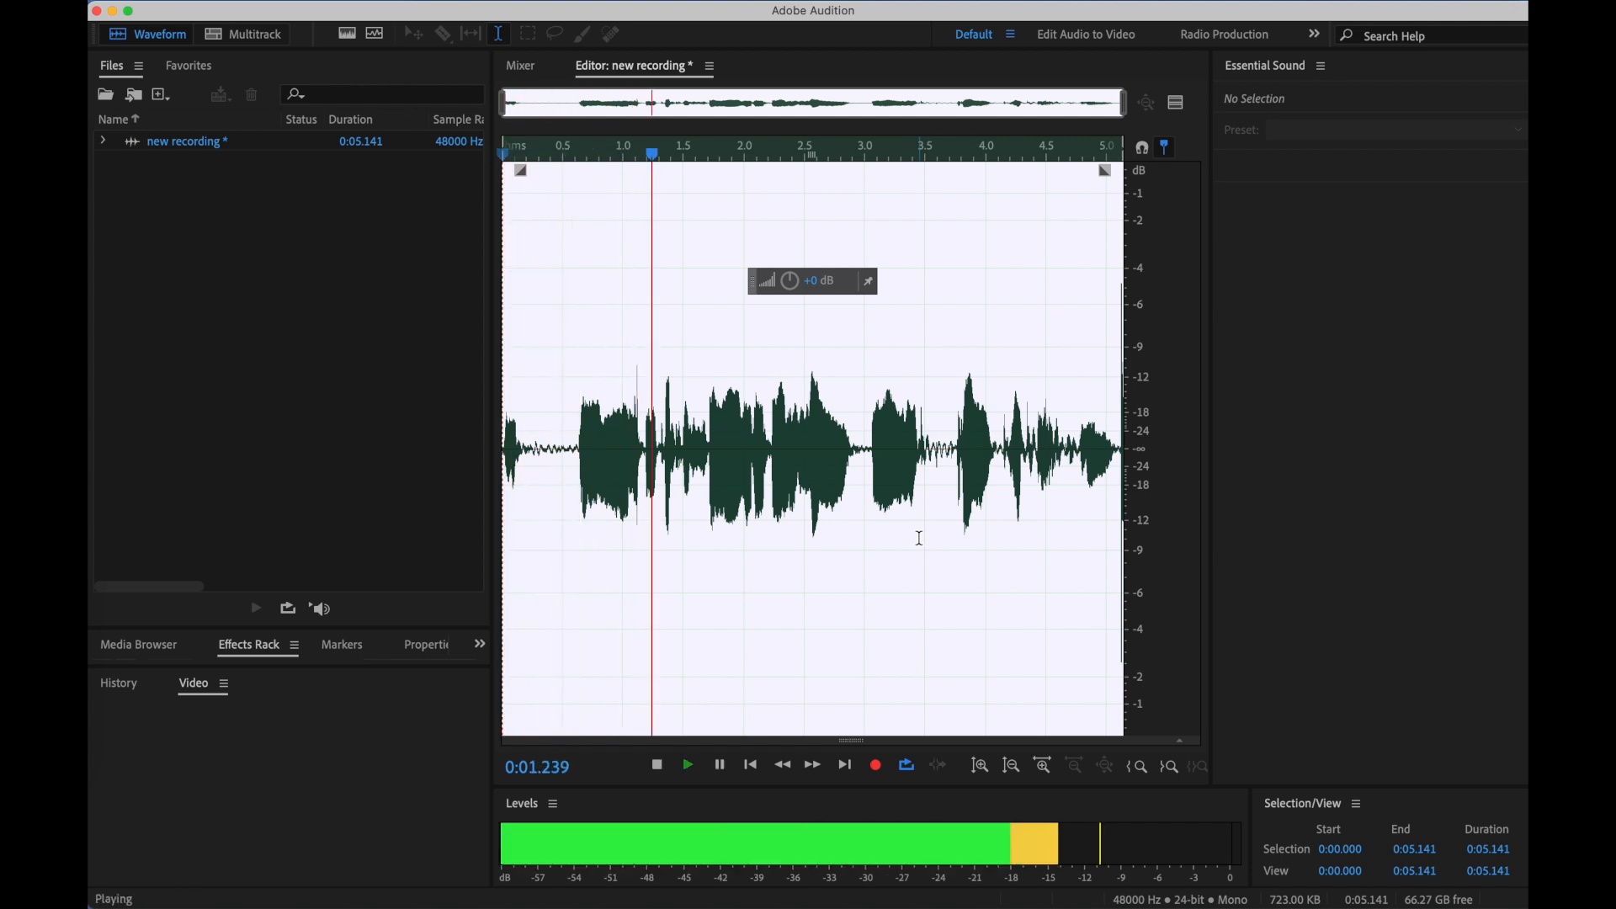
key("space")
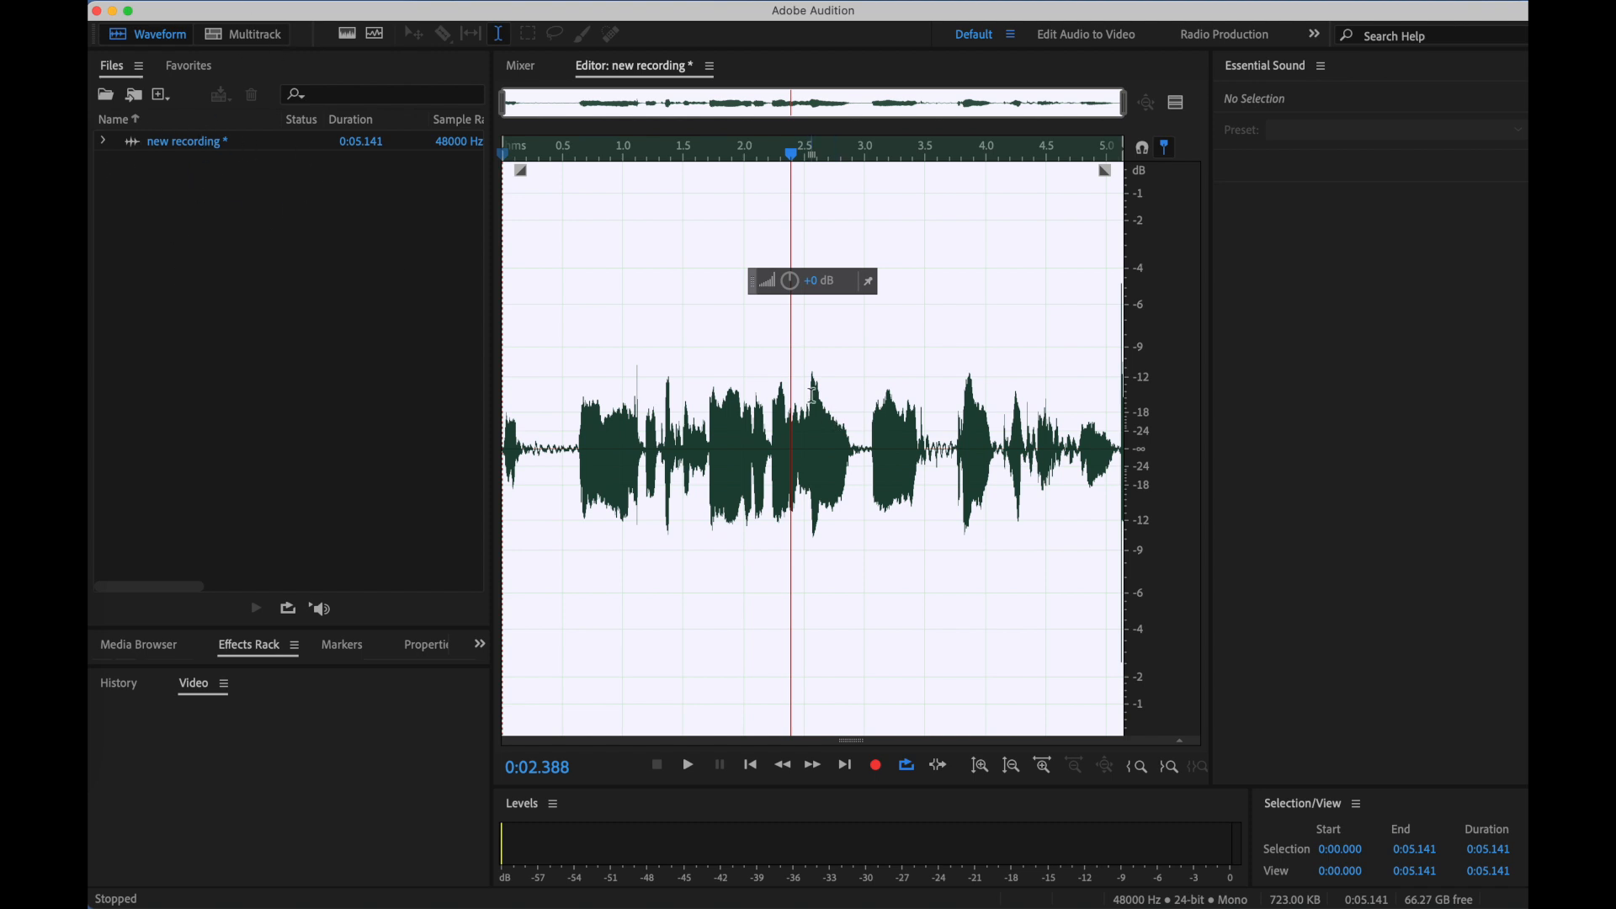
- Create a multitrack session named "DJ Gilmmer heads up" with a 48000 Hz sample rate, 24-bit depth and stereo mix
left_click(253, 44)
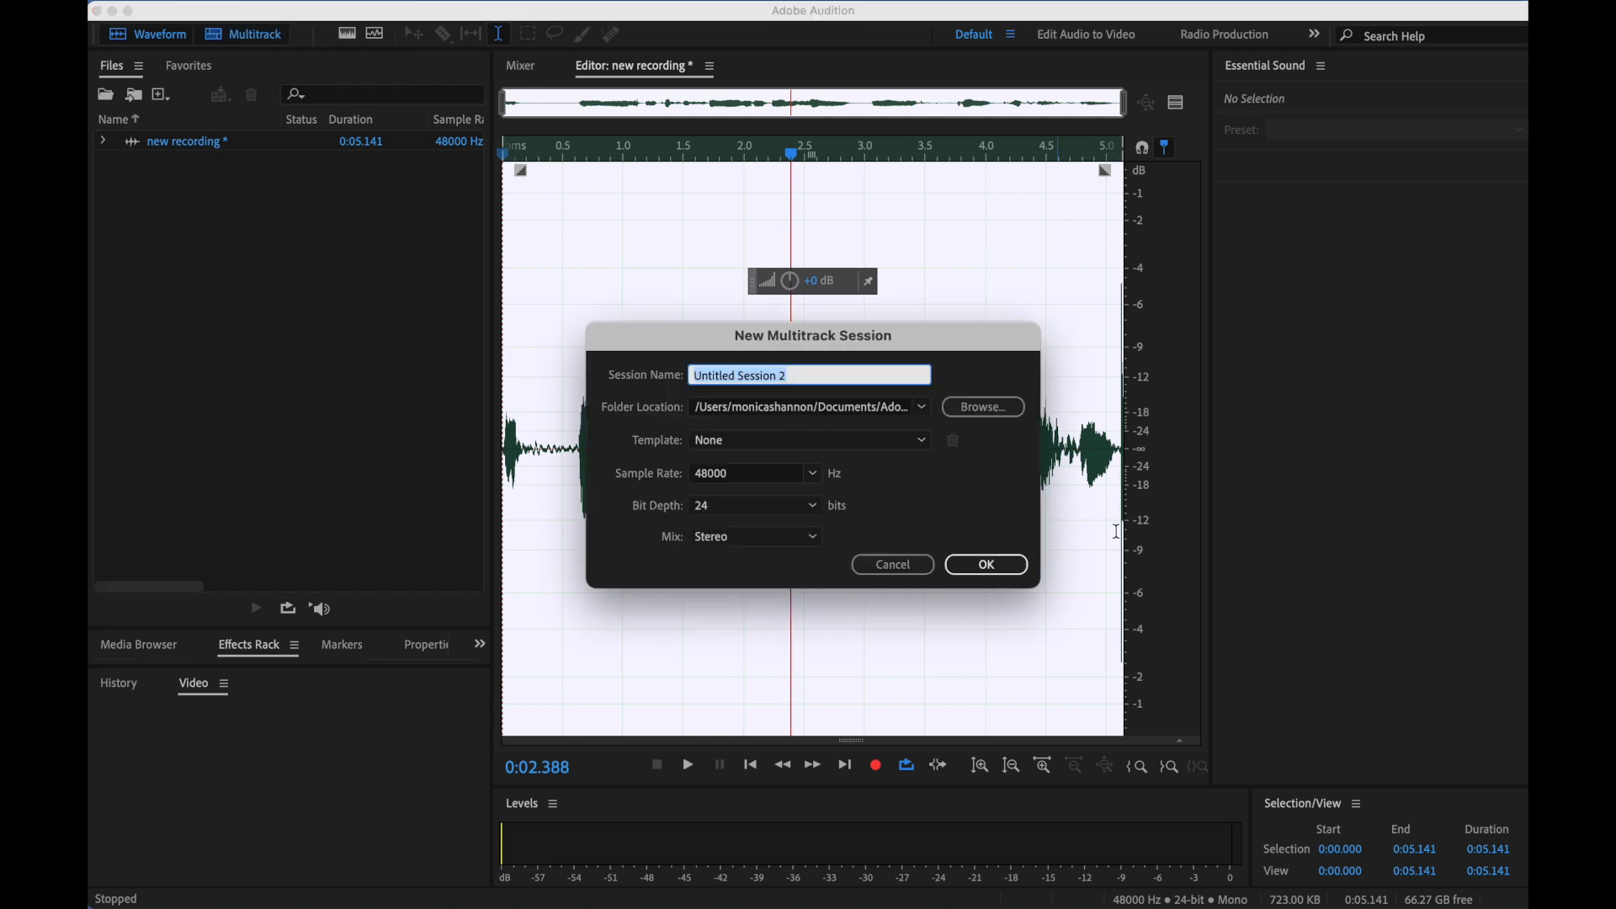
type("DJ Gilmmer heads up")
left_click(986, 565)
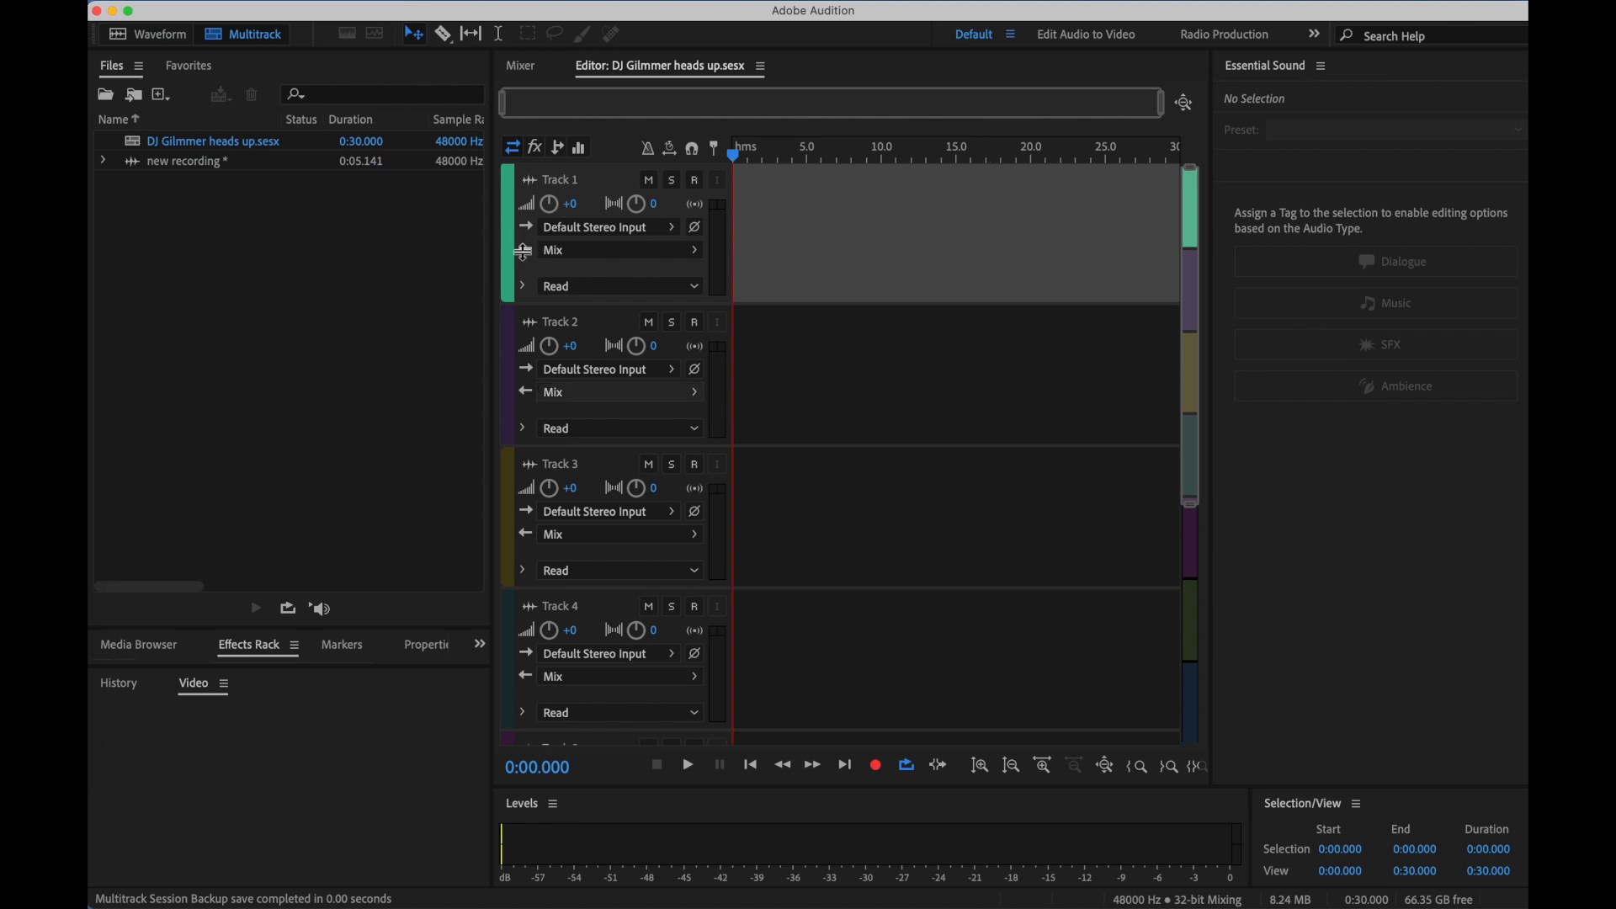
- Search the computer for .mp3 files and import "Glitter Sound Effect for Music or Editing.mp3" into the project
left_click(236, 159)
left_click(200, 303)
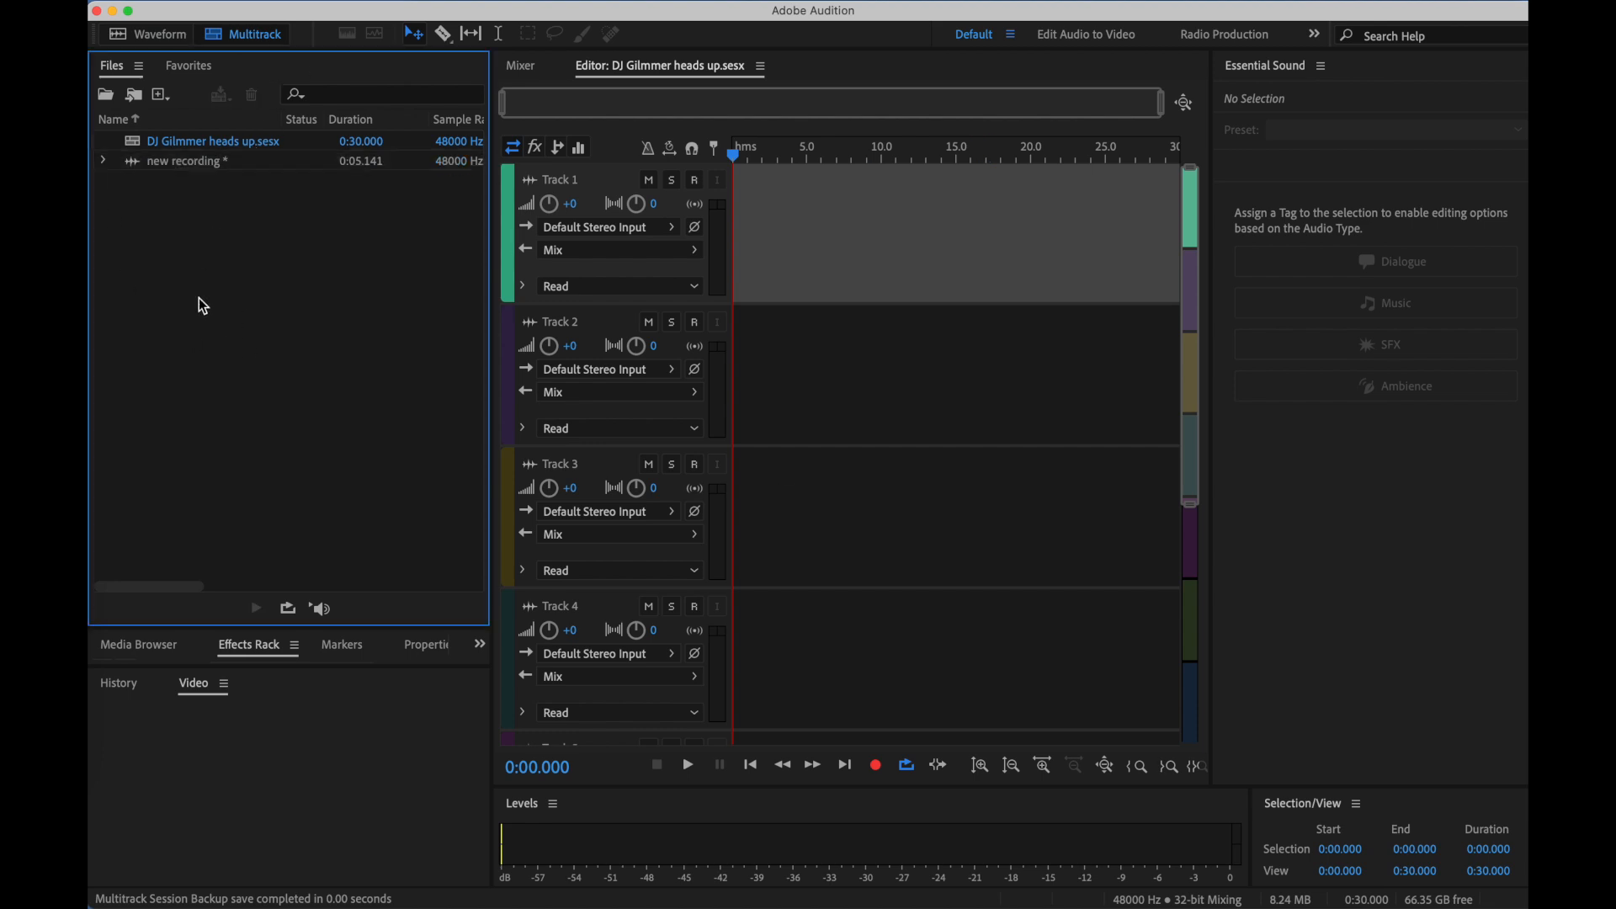
double_click(216, 245)
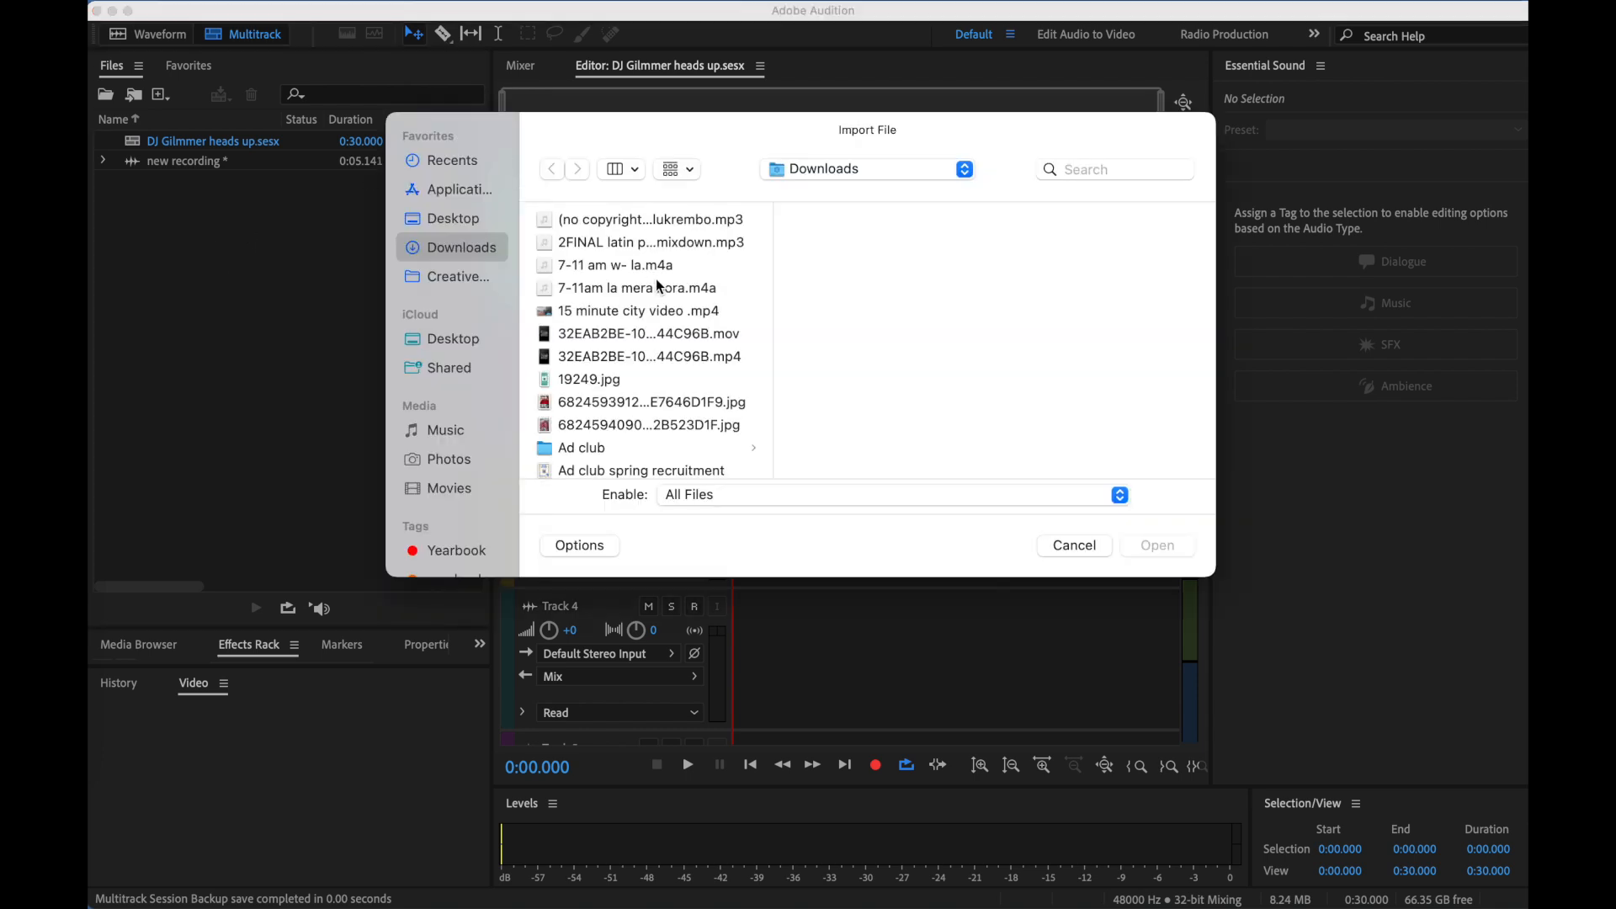
left_click(1113, 166)
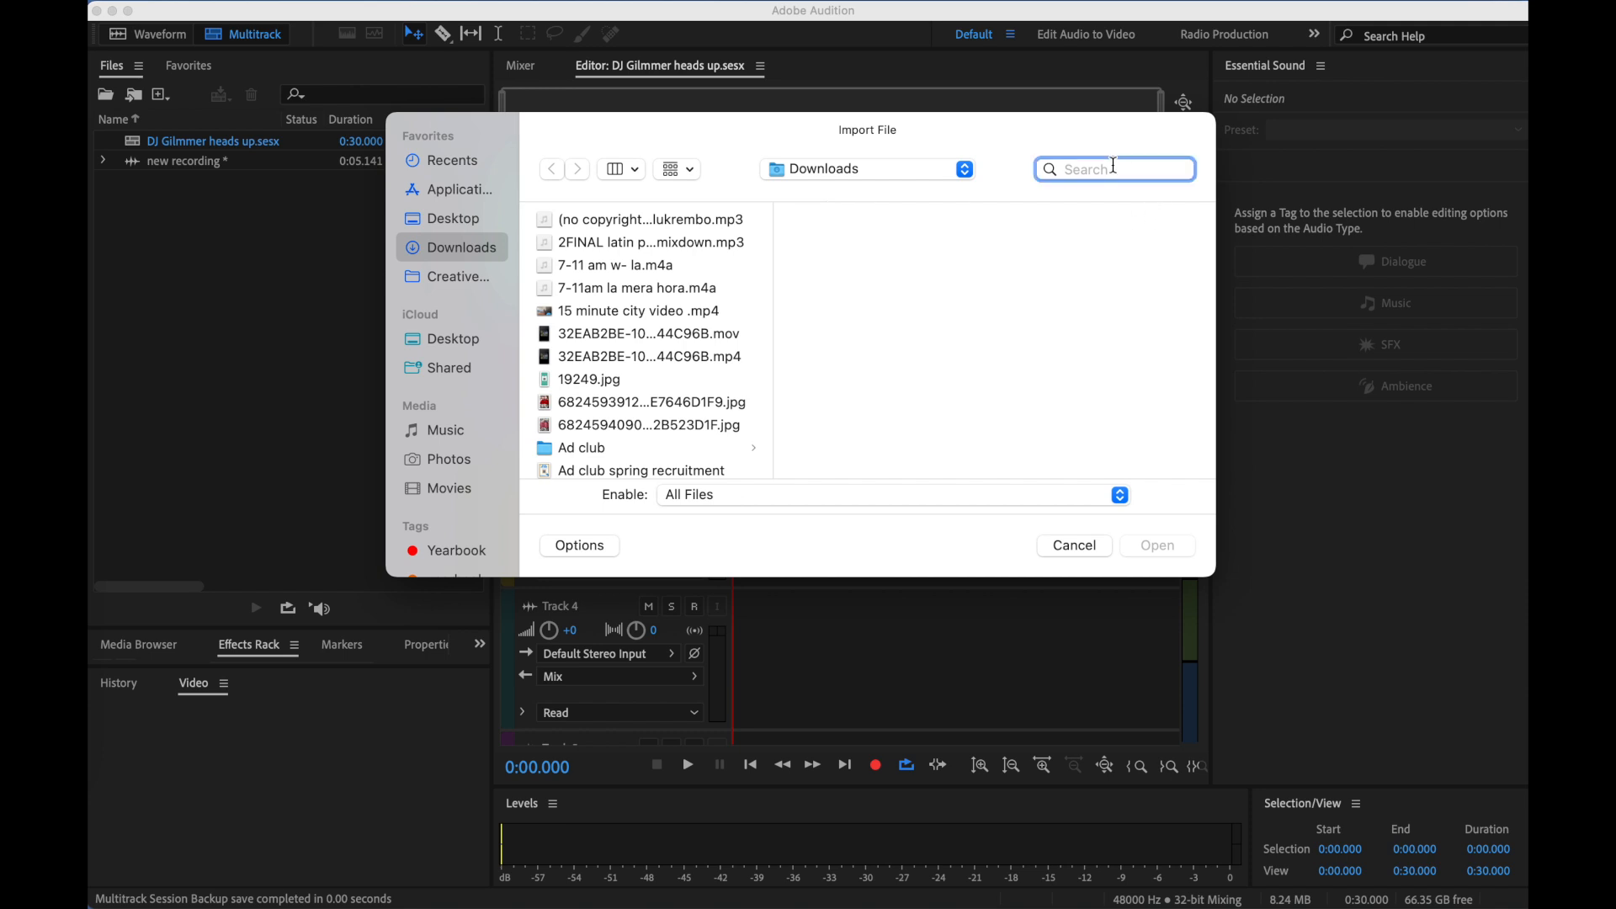
type(".mp3")
scroll(716, 337, "down", 3)
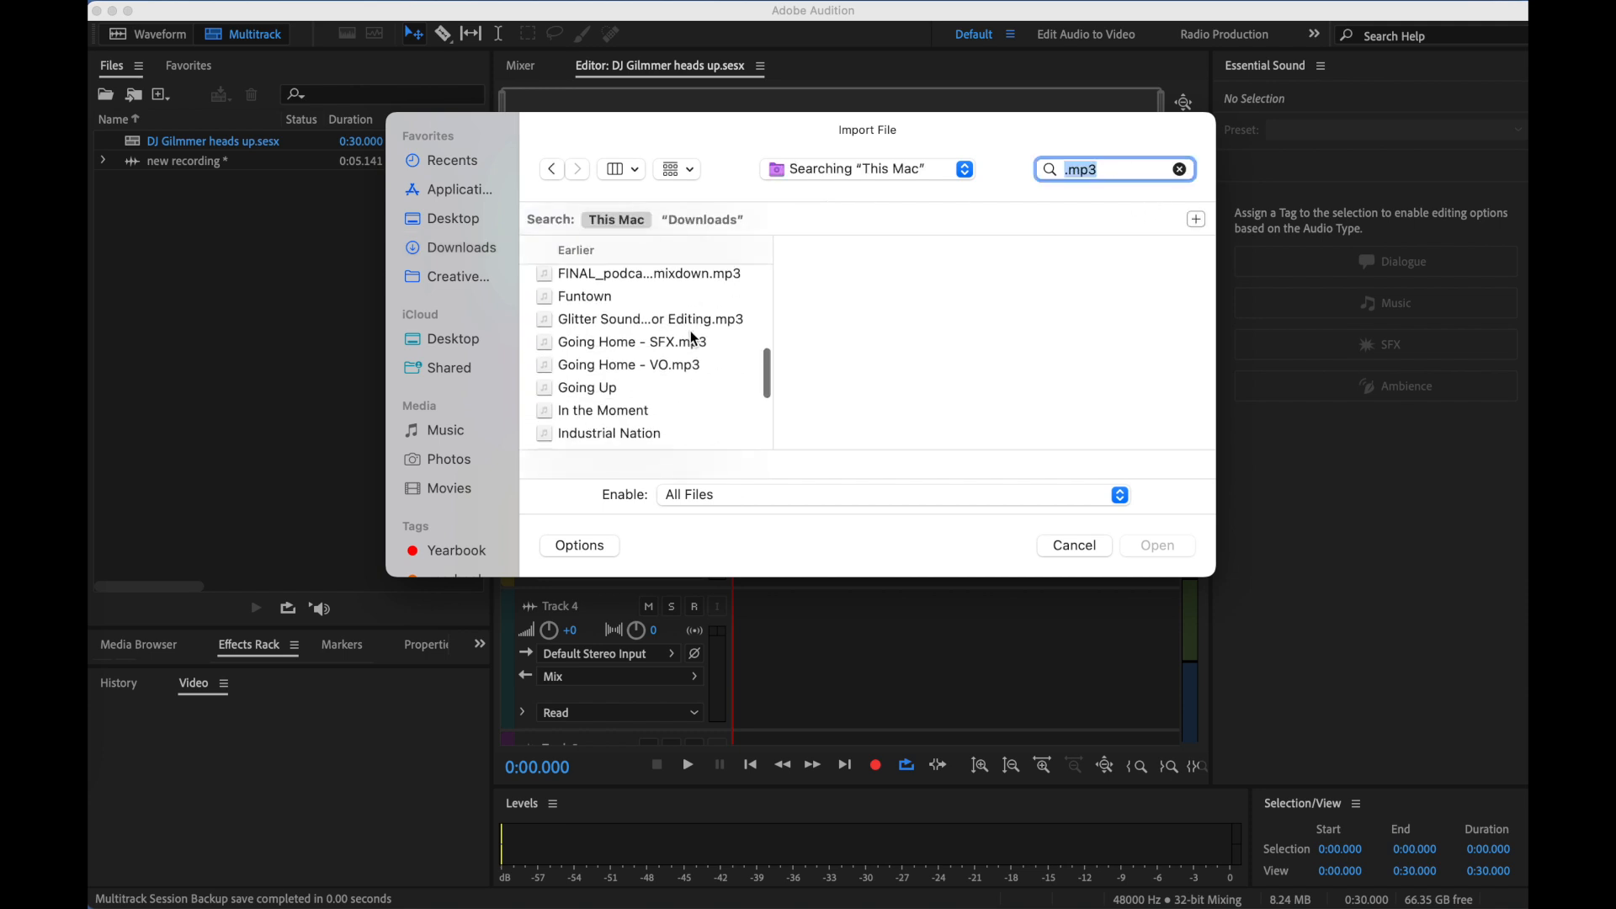
left_click(678, 315)
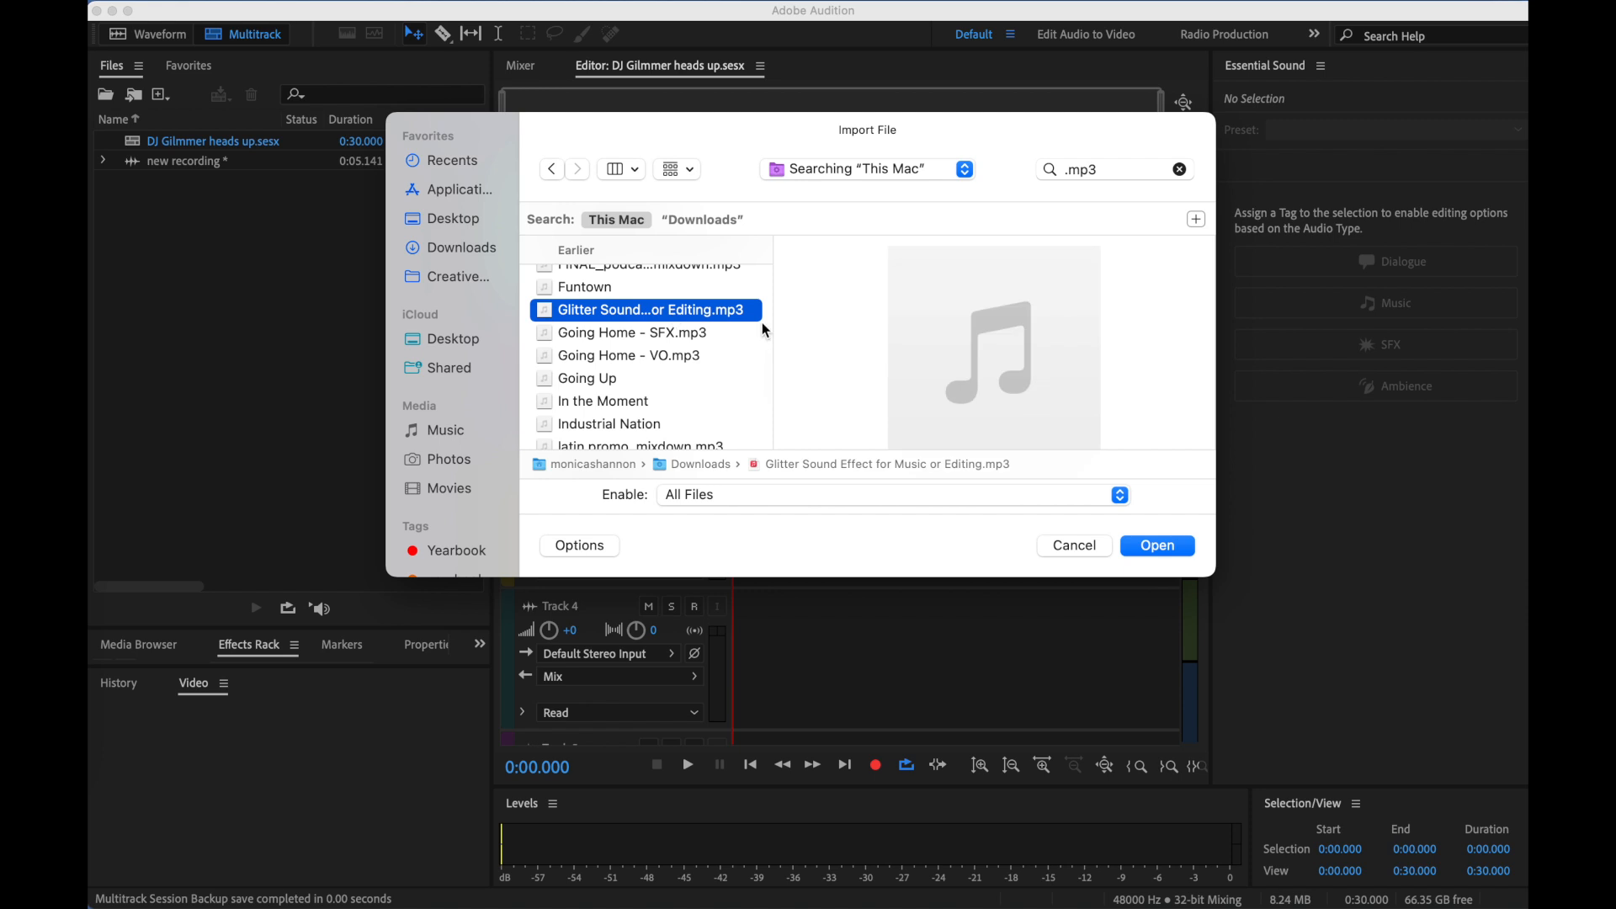
left_click(1160, 546)
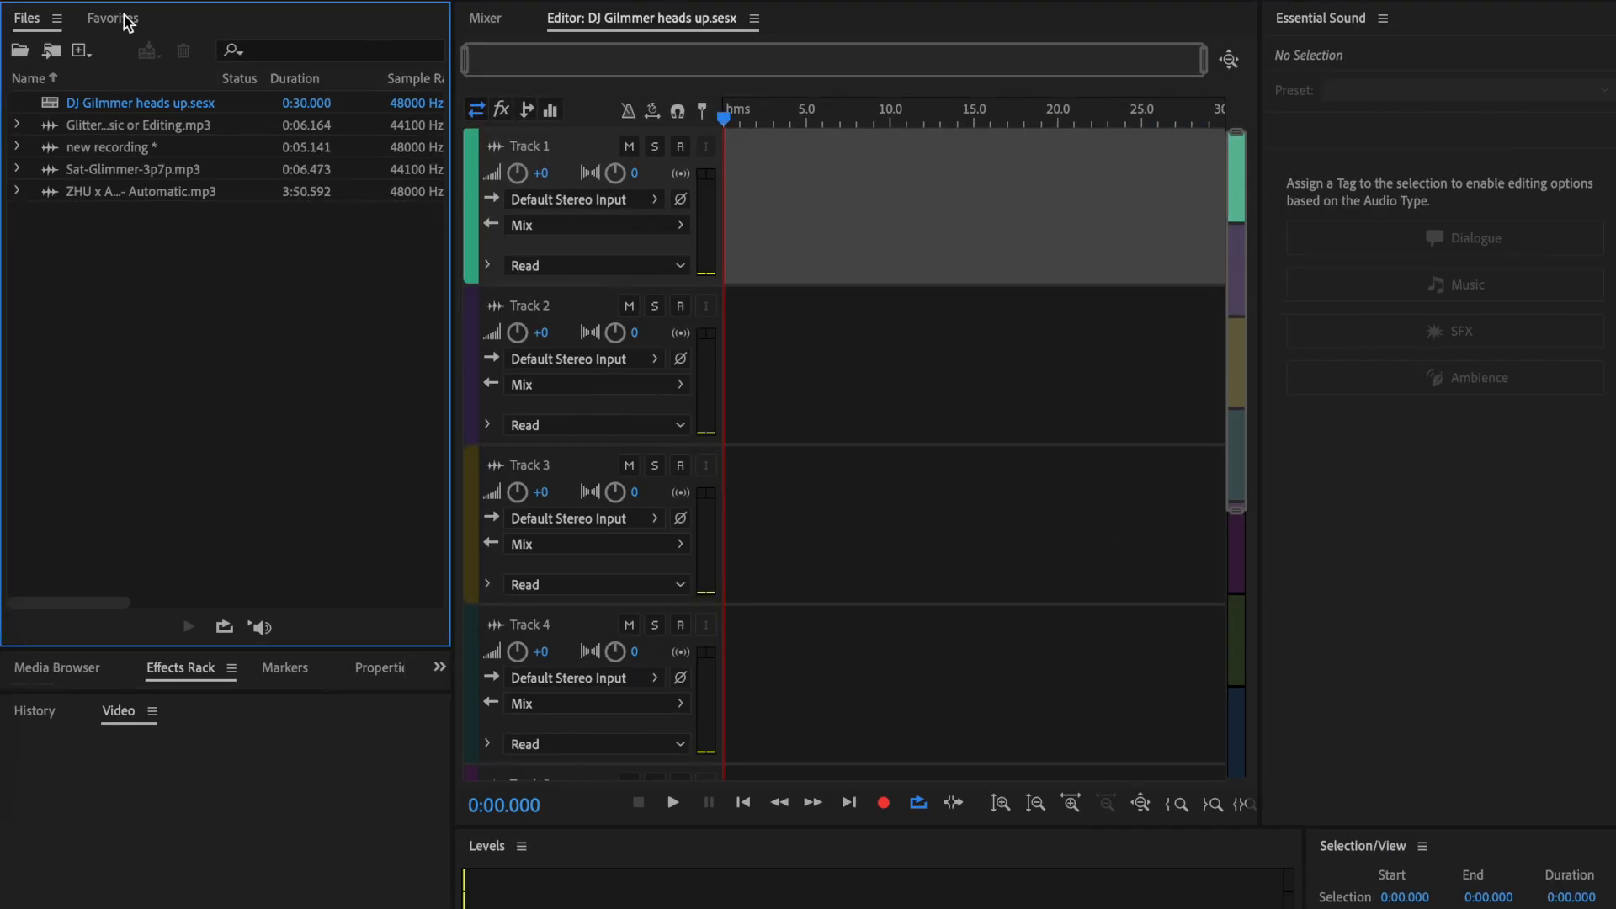
- Place Sat-Glimmer-3p7p.mp3 on Track 1 at about 7.5 seconds, accept the sample-rate conversion, and tag the clip as Dialogue
left_click(187, 128)
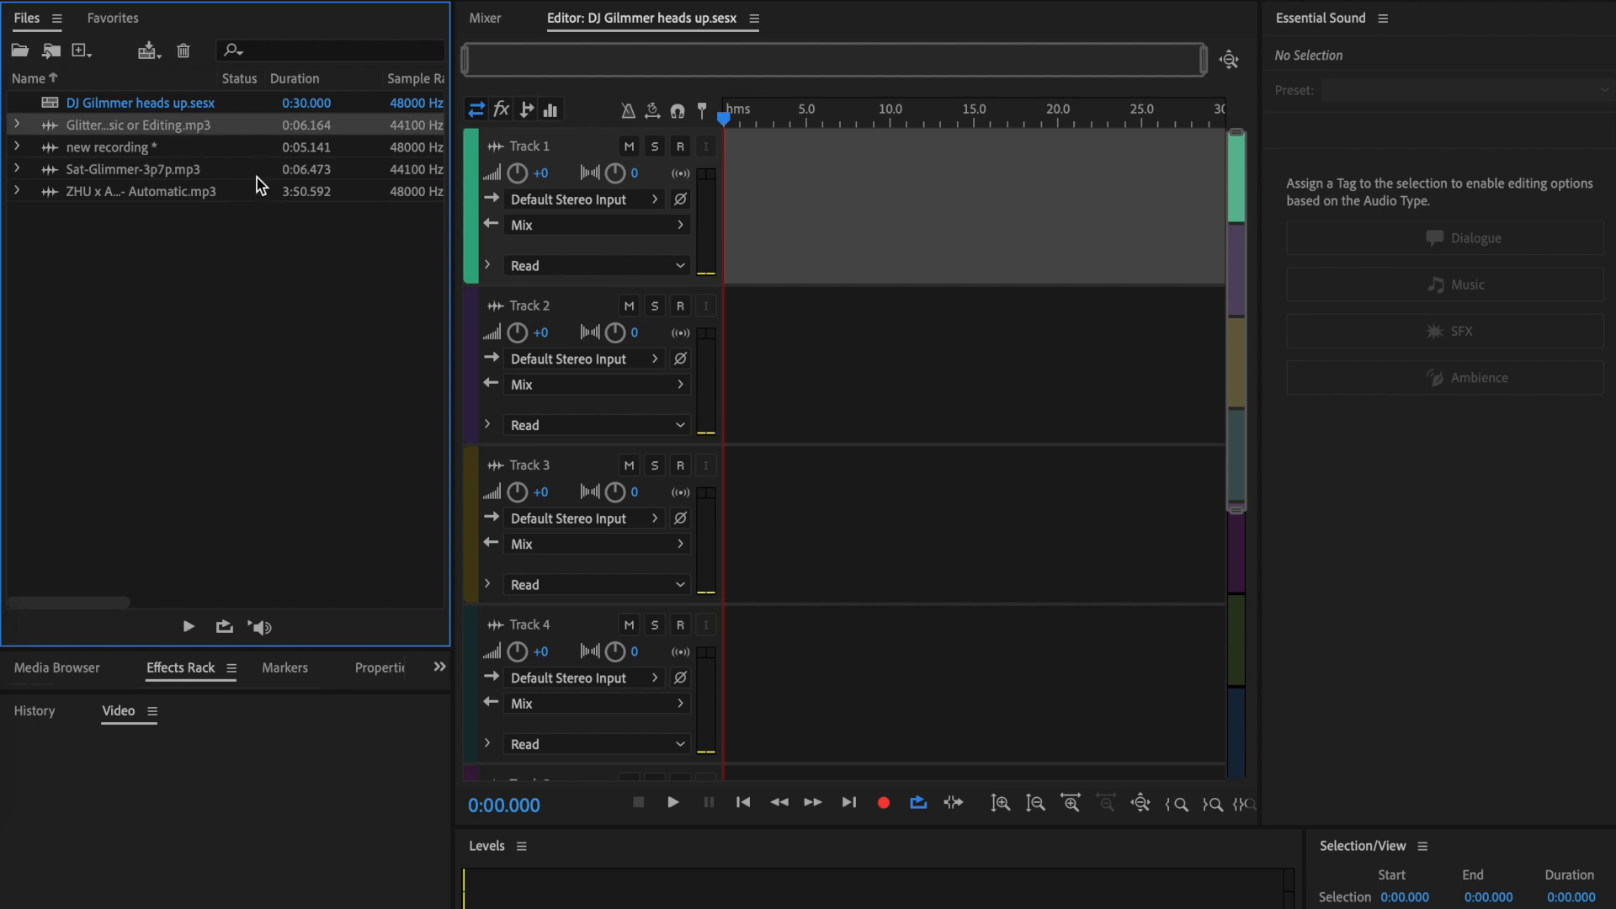
left_click_drag(210, 173, 850, 194)
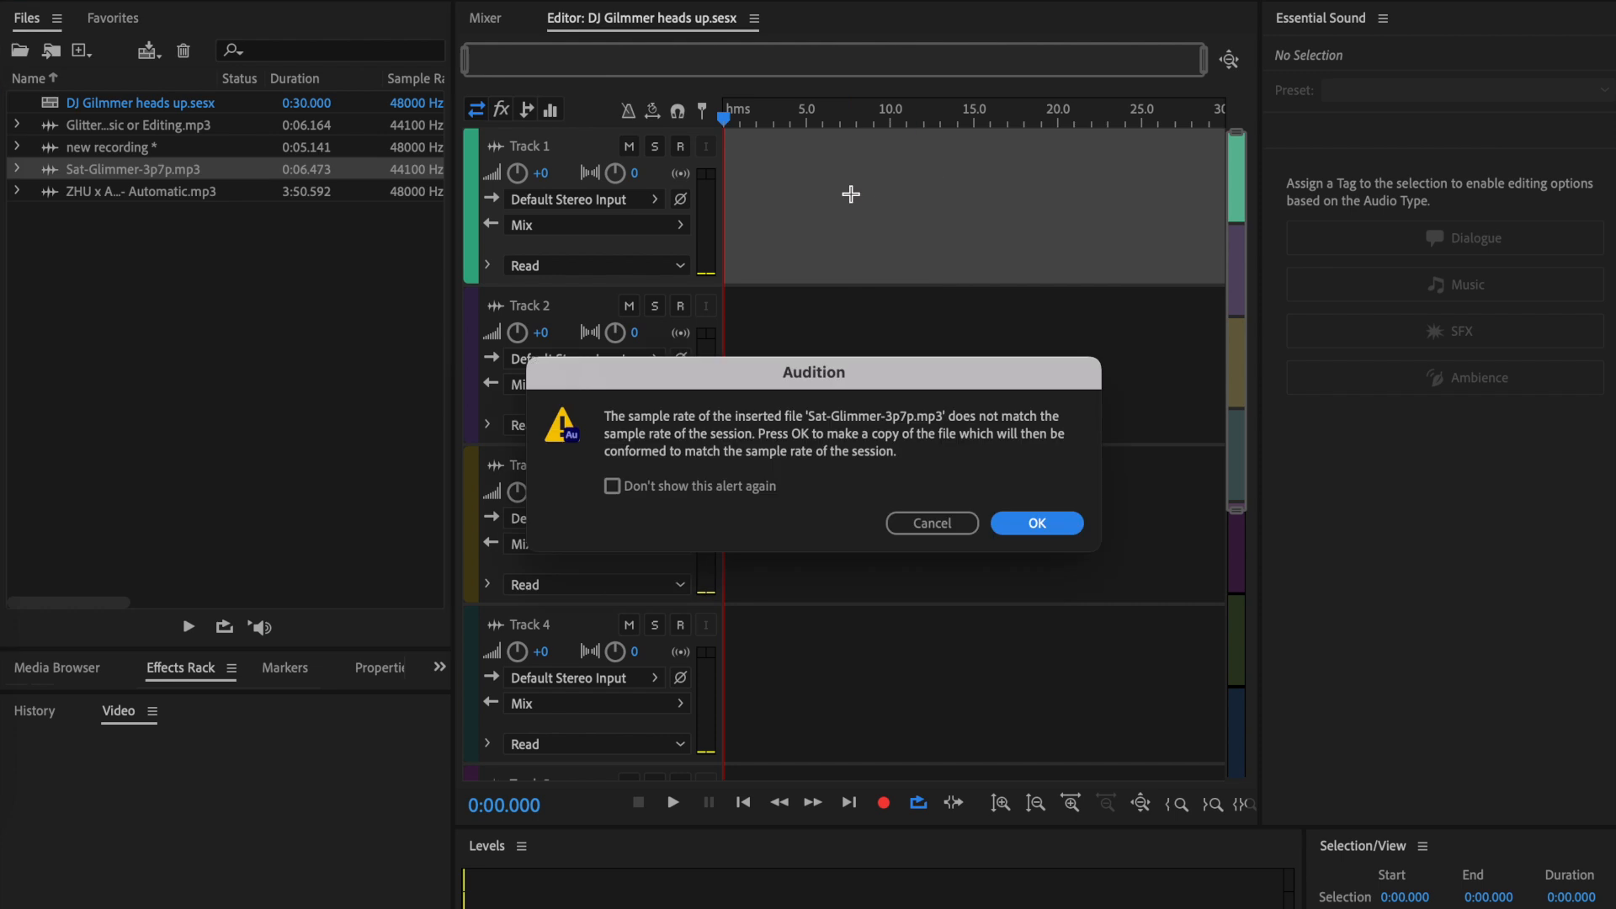
left_click(1043, 527)
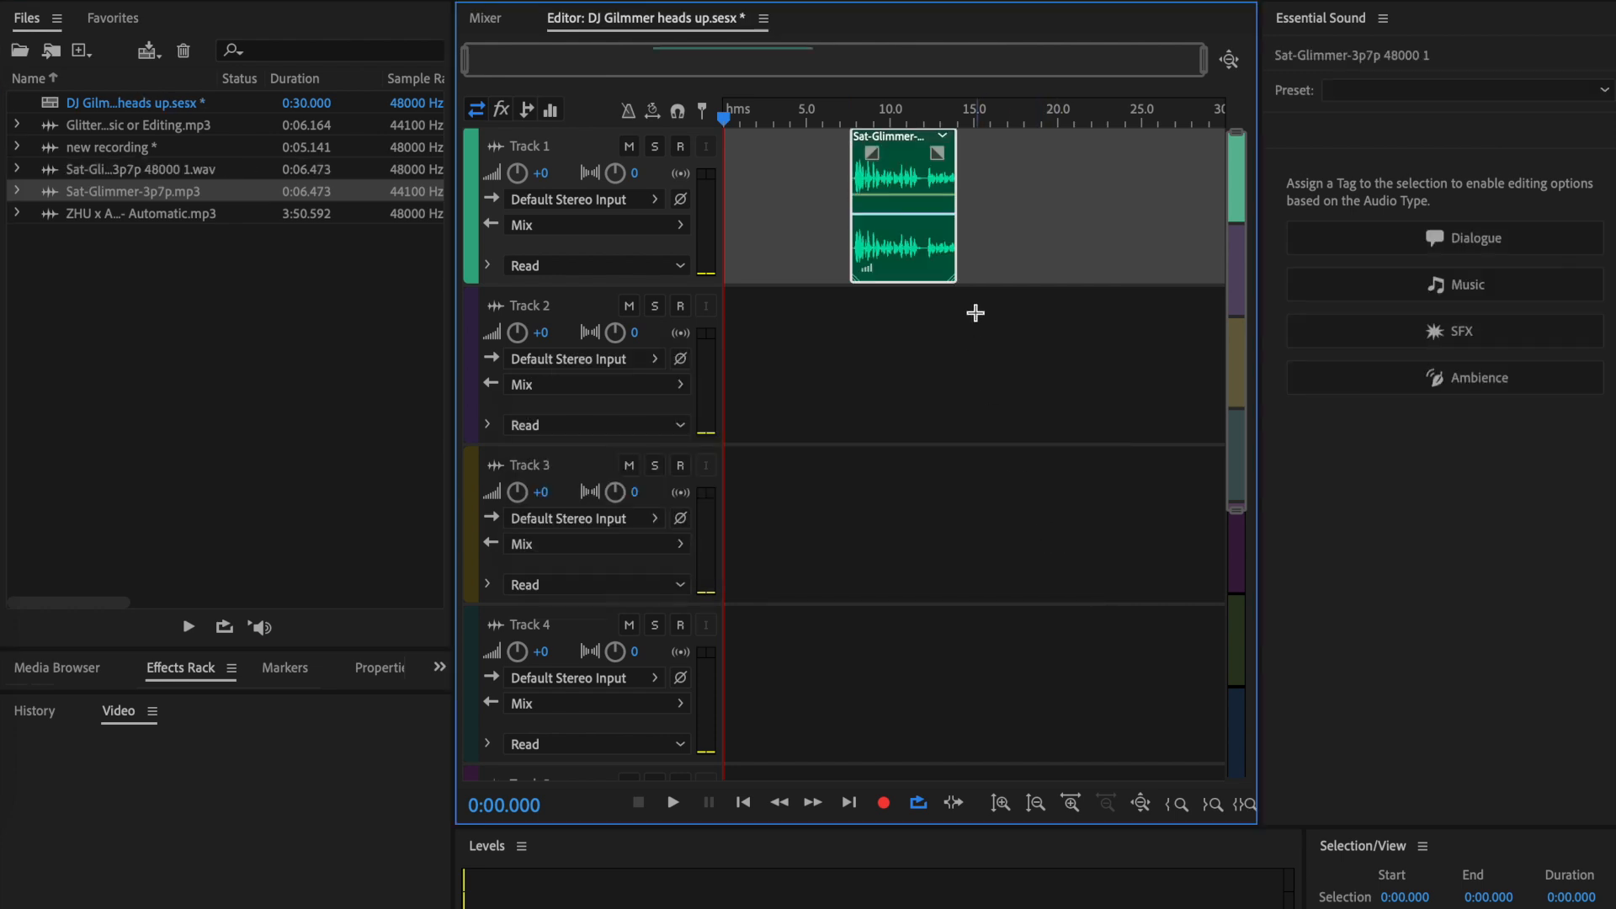
left_click(1456, 240)
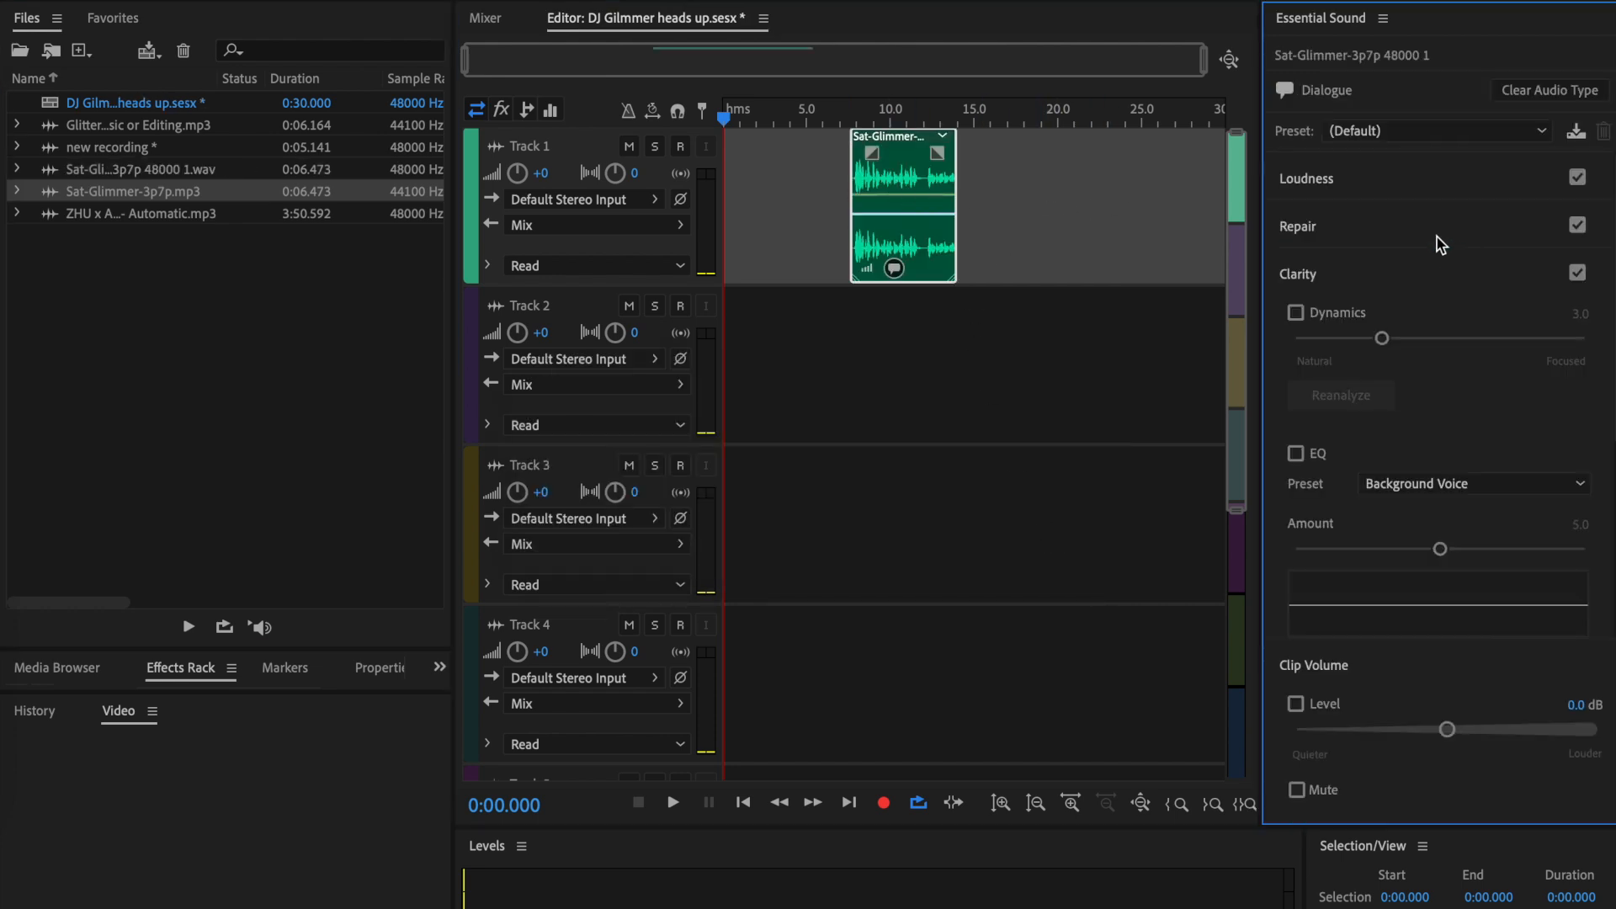
- Place the Glitter sound effect on Track 3 as a sample-rate-conformed copy and the ZHU x AlunaGeorge - Automatic song on Track 2
left_click(176, 129)
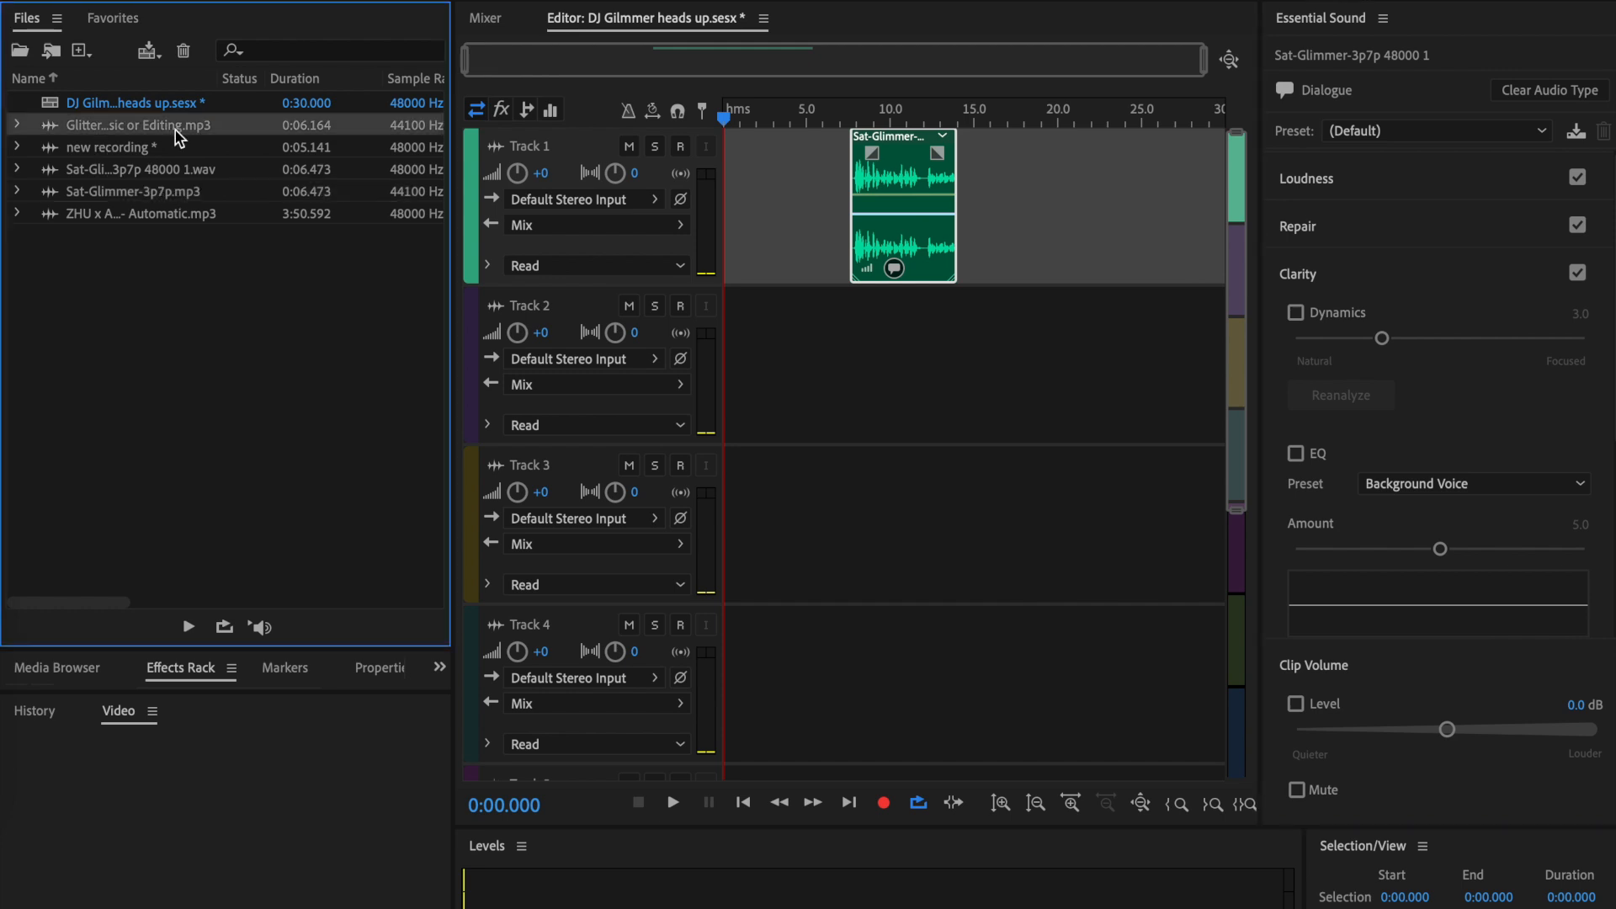
left_click_drag(179, 137, 849, 556)
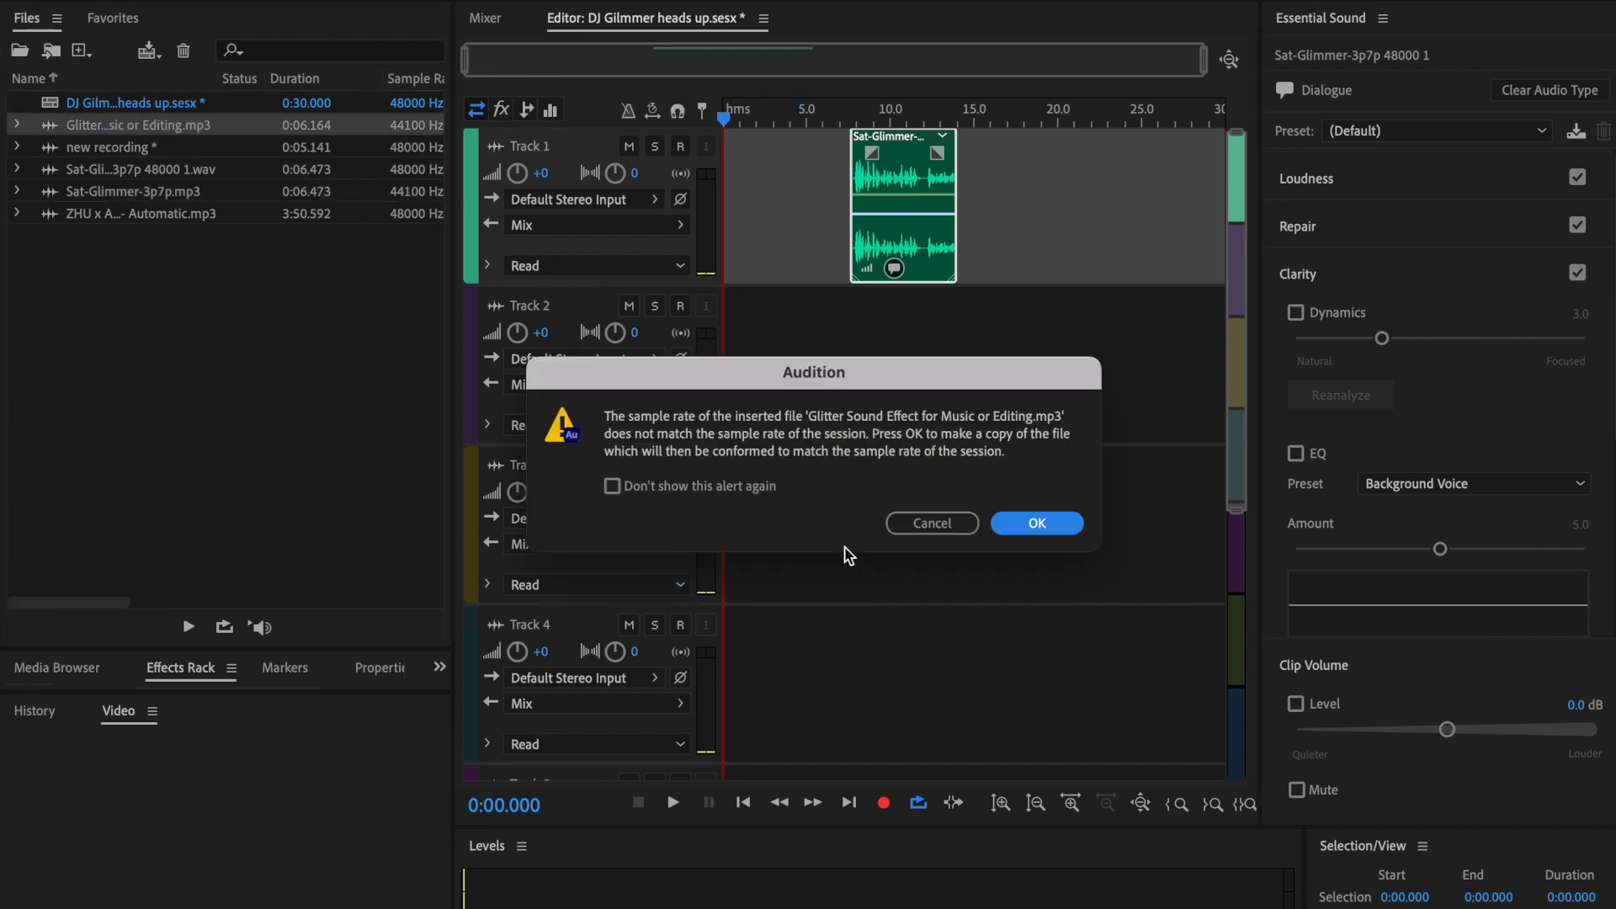
left_click(1047, 522)
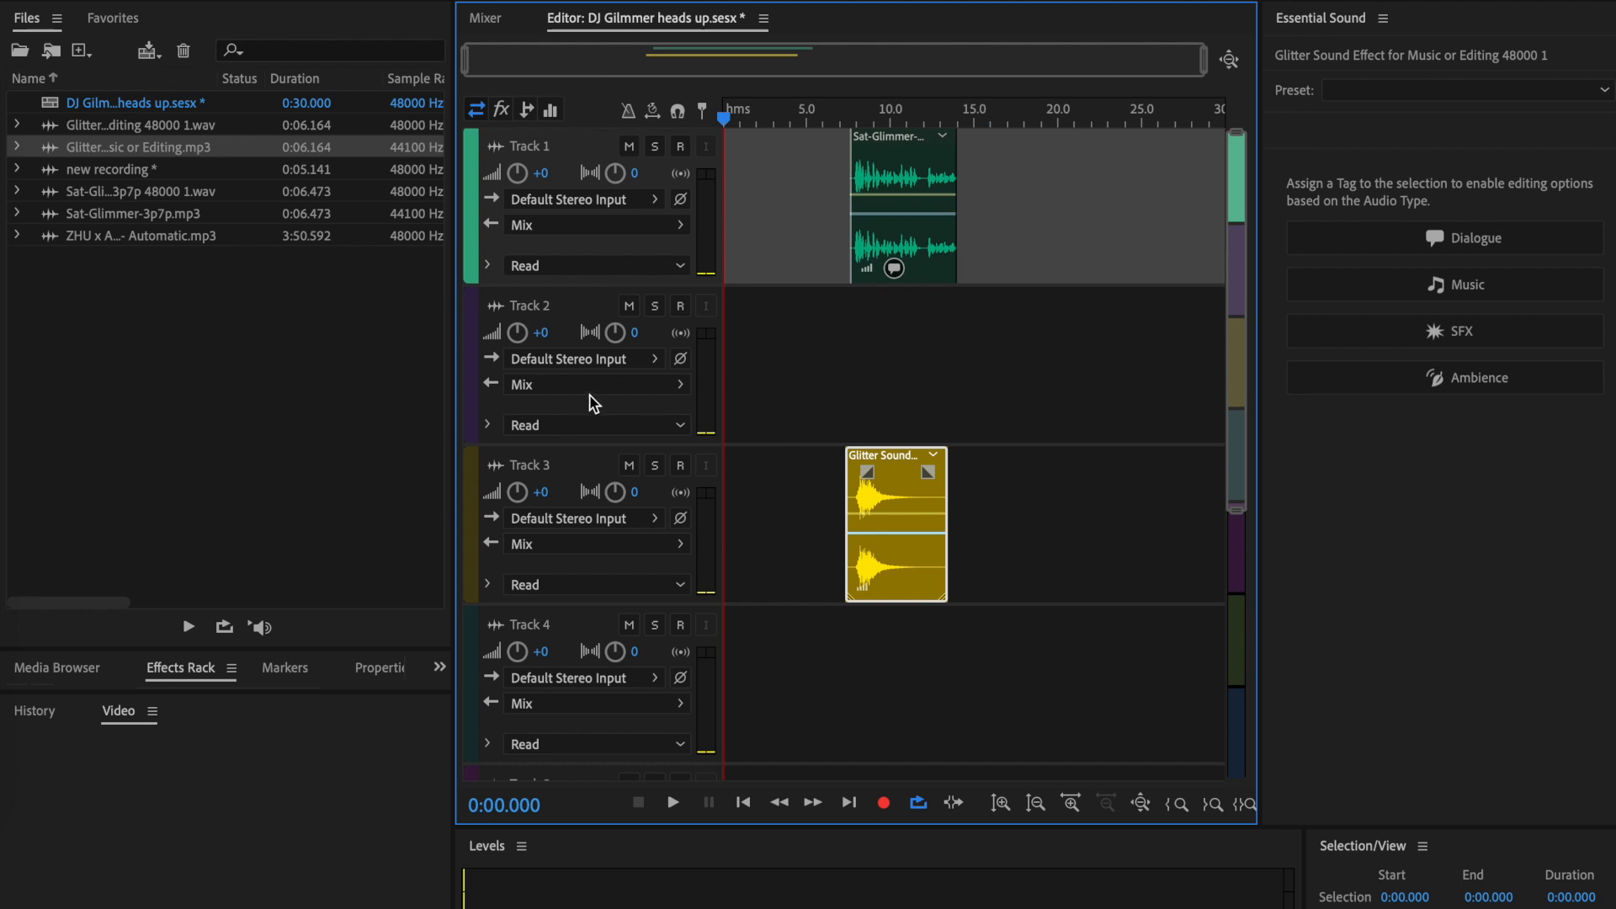
left_click(168, 236)
left_click_drag(168, 237, 830, 403)
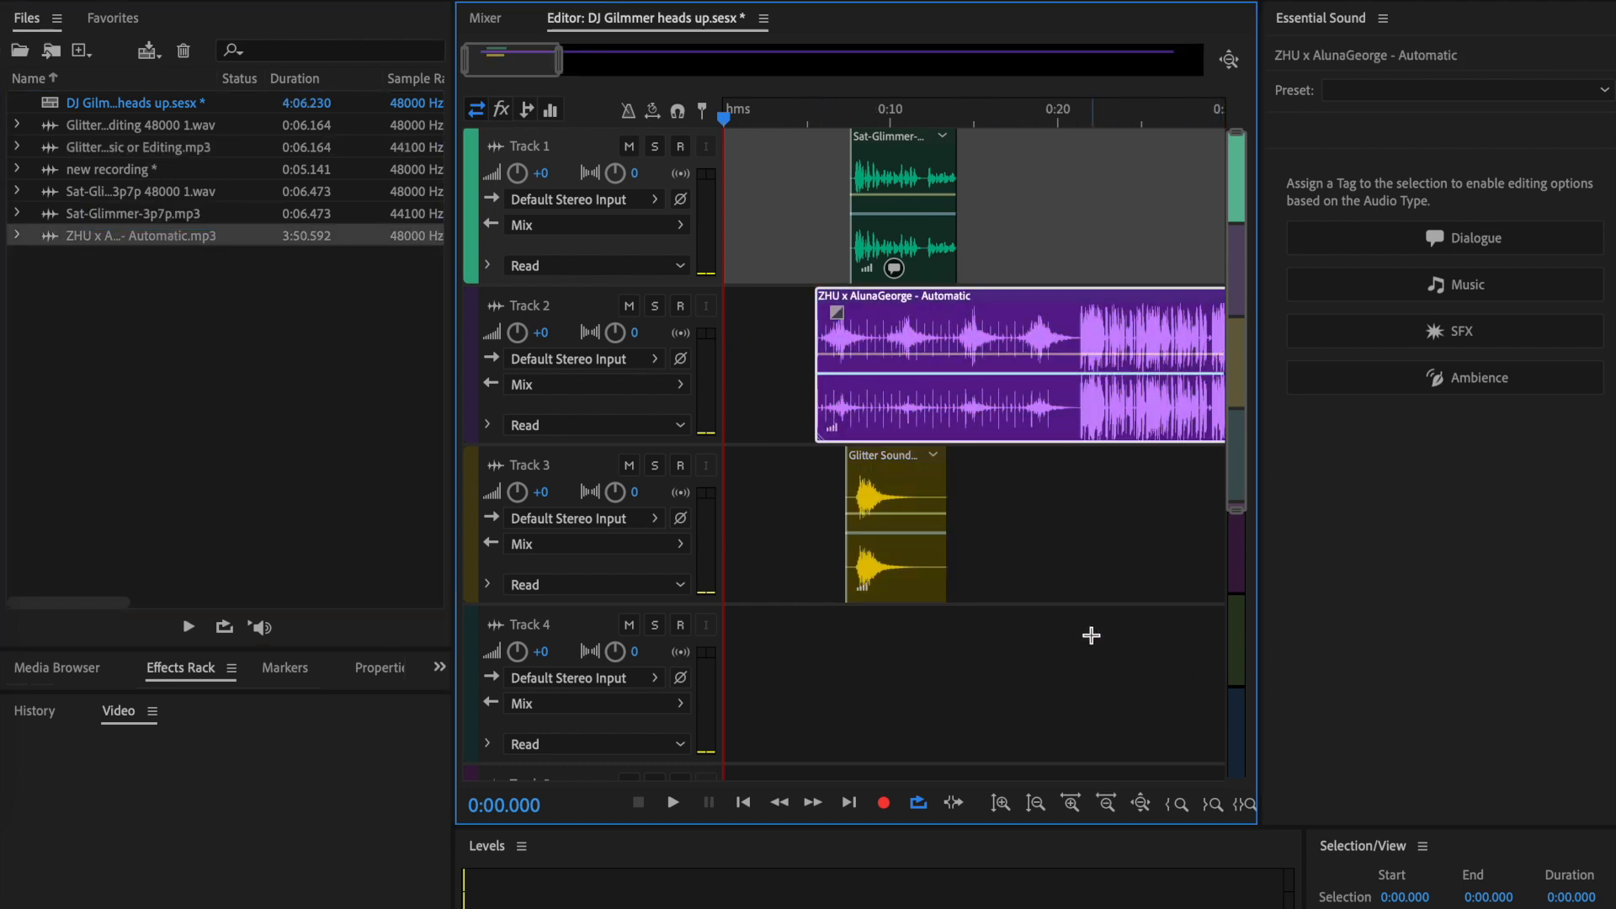
- Rename Track 2 to "BG", Track 3 to "effects" and Track 1 to "vocals"
left_click(531, 312)
double_click(531, 312)
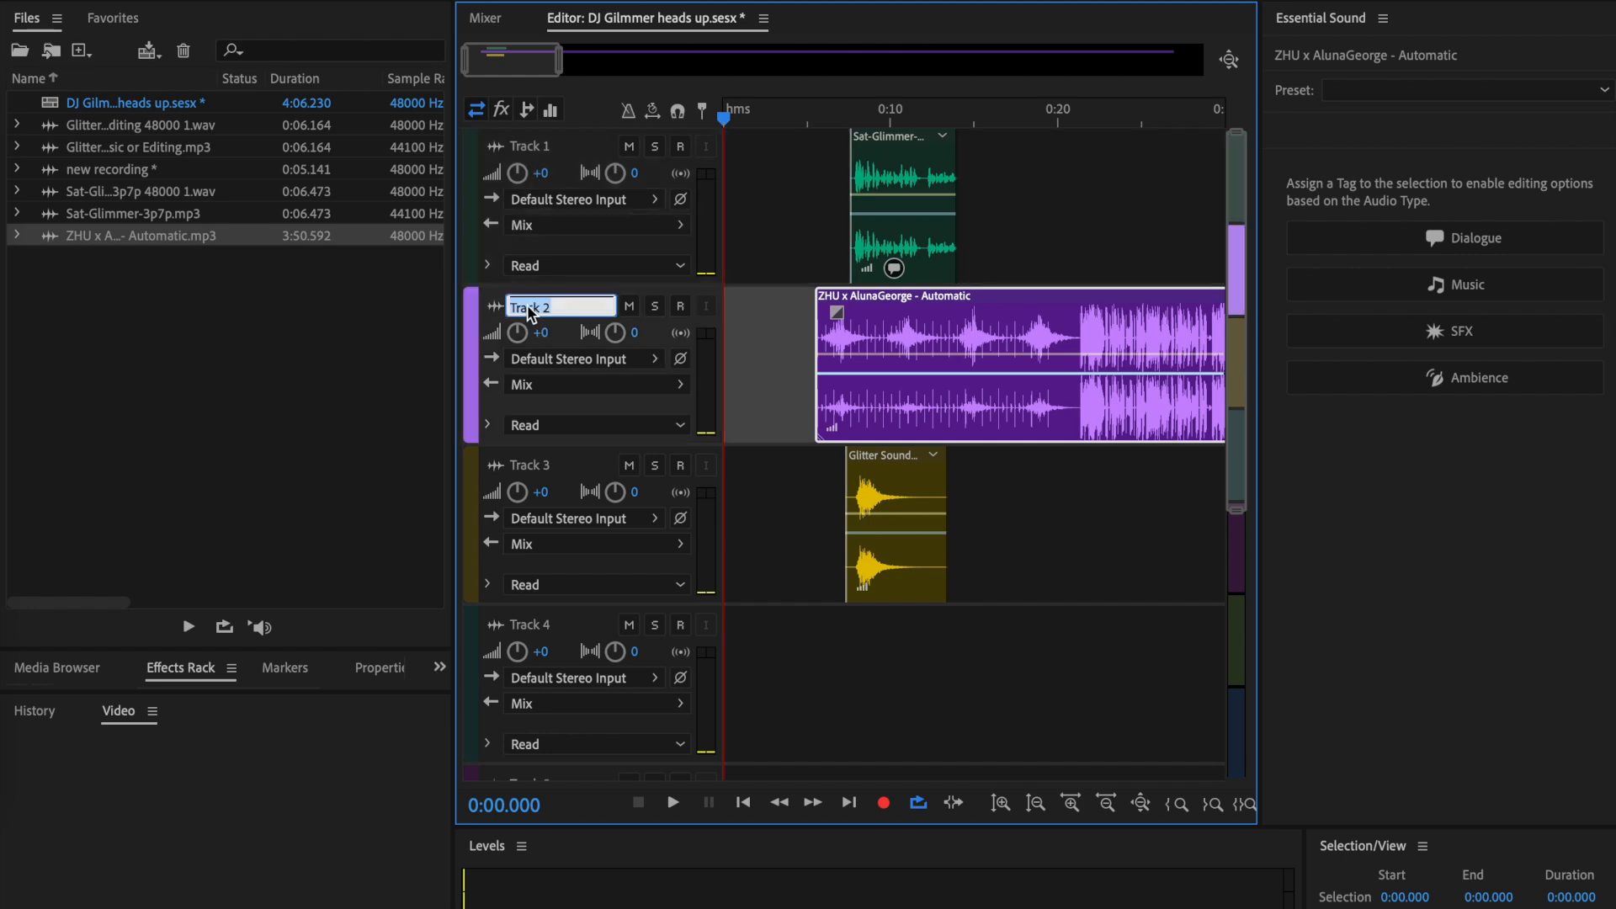
type("BG")
left_click(531, 465)
double_click(530, 146)
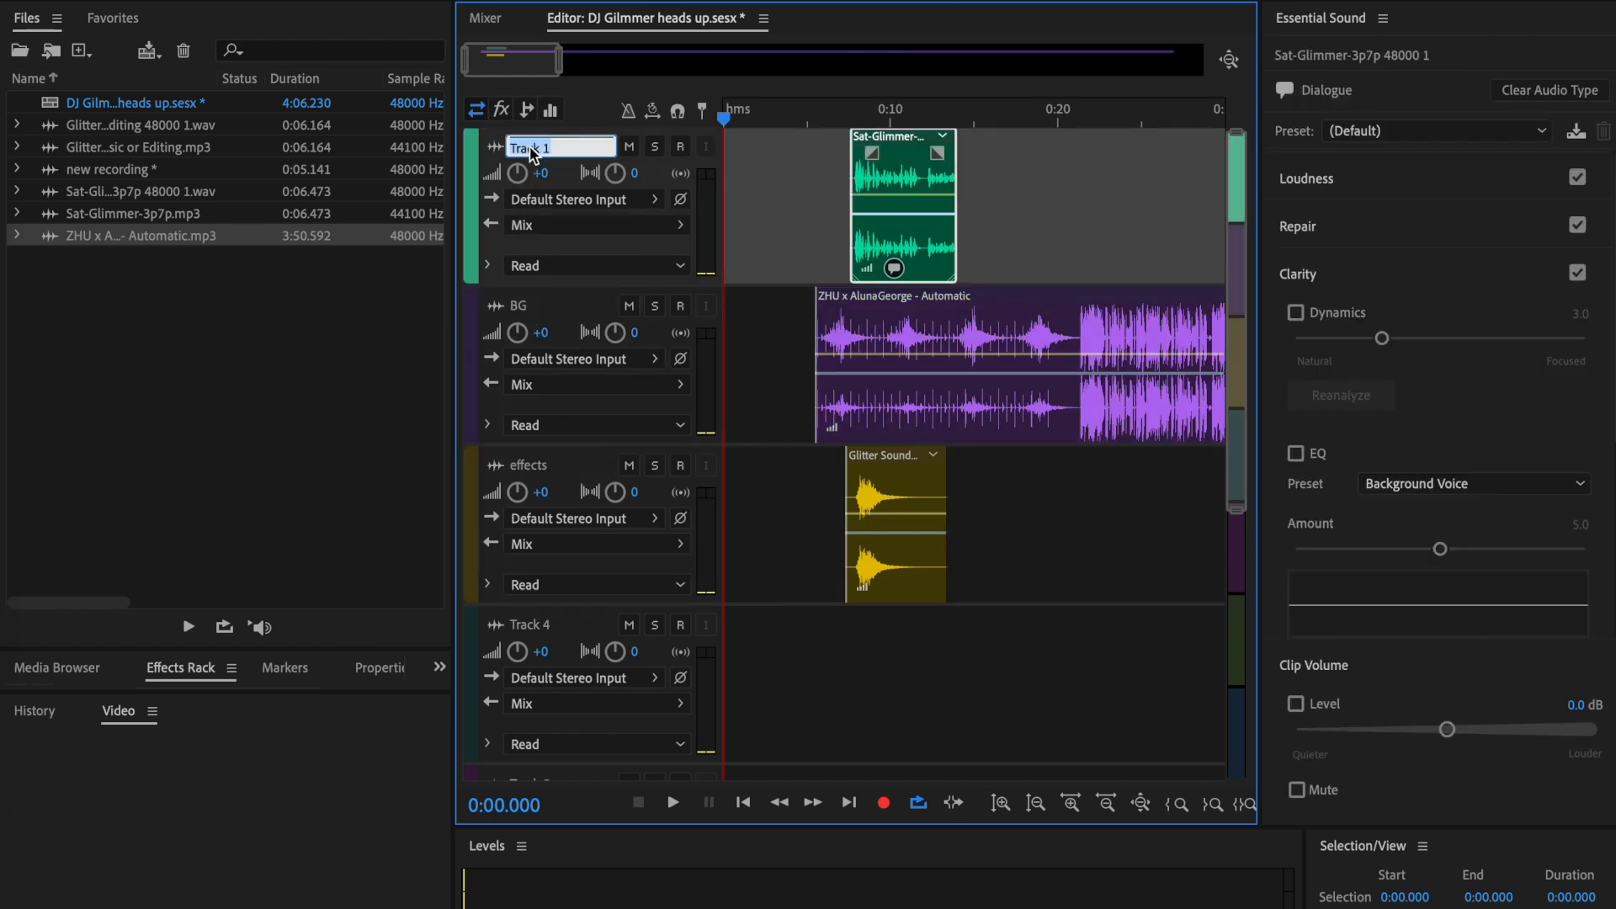
type("vocals")
left_click(302, 392)
- Move the song clip on the BG track to start at about 0:26
scroll(928, 382, "right", 3)
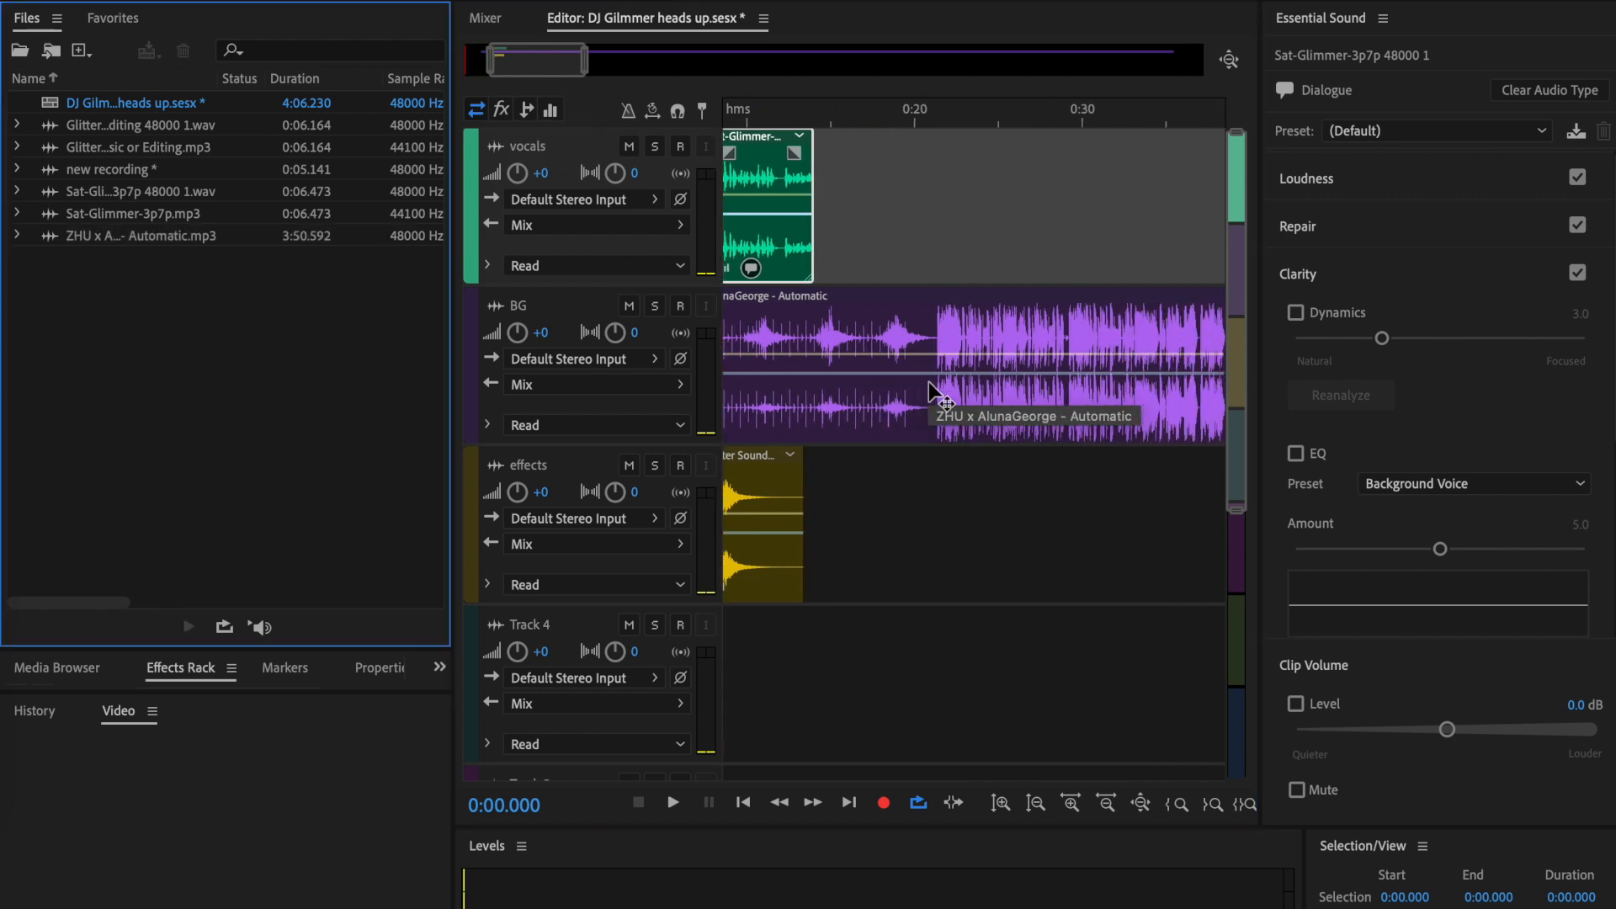
scroll(928, 382, "left", 3)
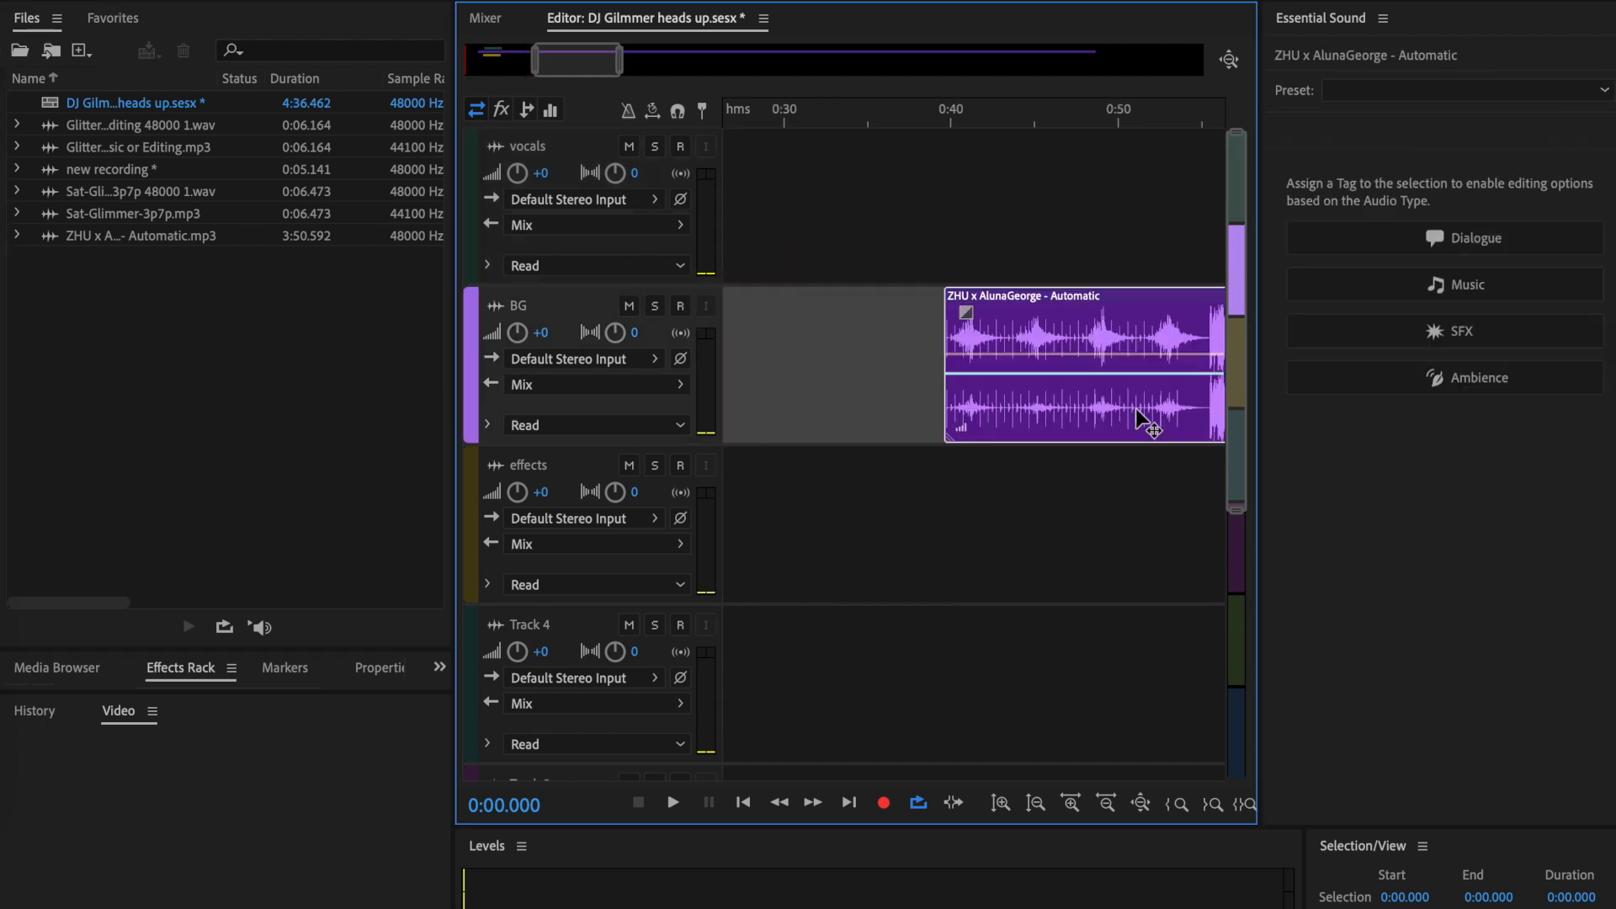
left_click_drag(1134, 407, 953, 406)
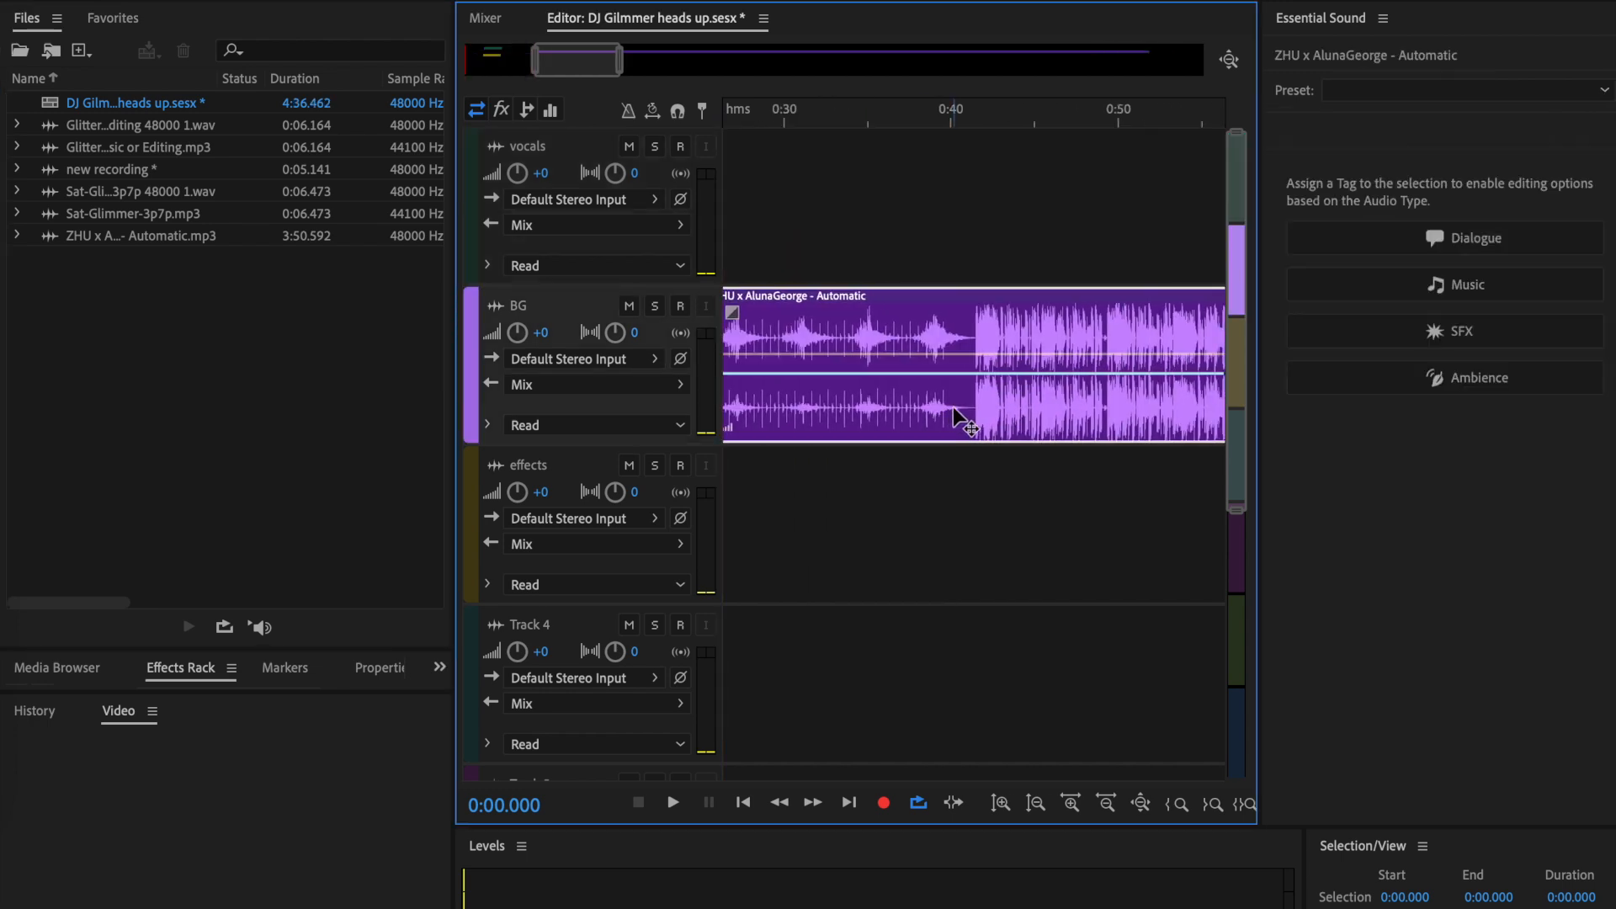
- Listen to the BG song from about 0:25 and from further in, stopping the playhead at about 1:06
scroll(953, 406, "left", 5)
left_click_drag(723, 118, 1142, 117)
scroll(1137, 192, "right", 5)
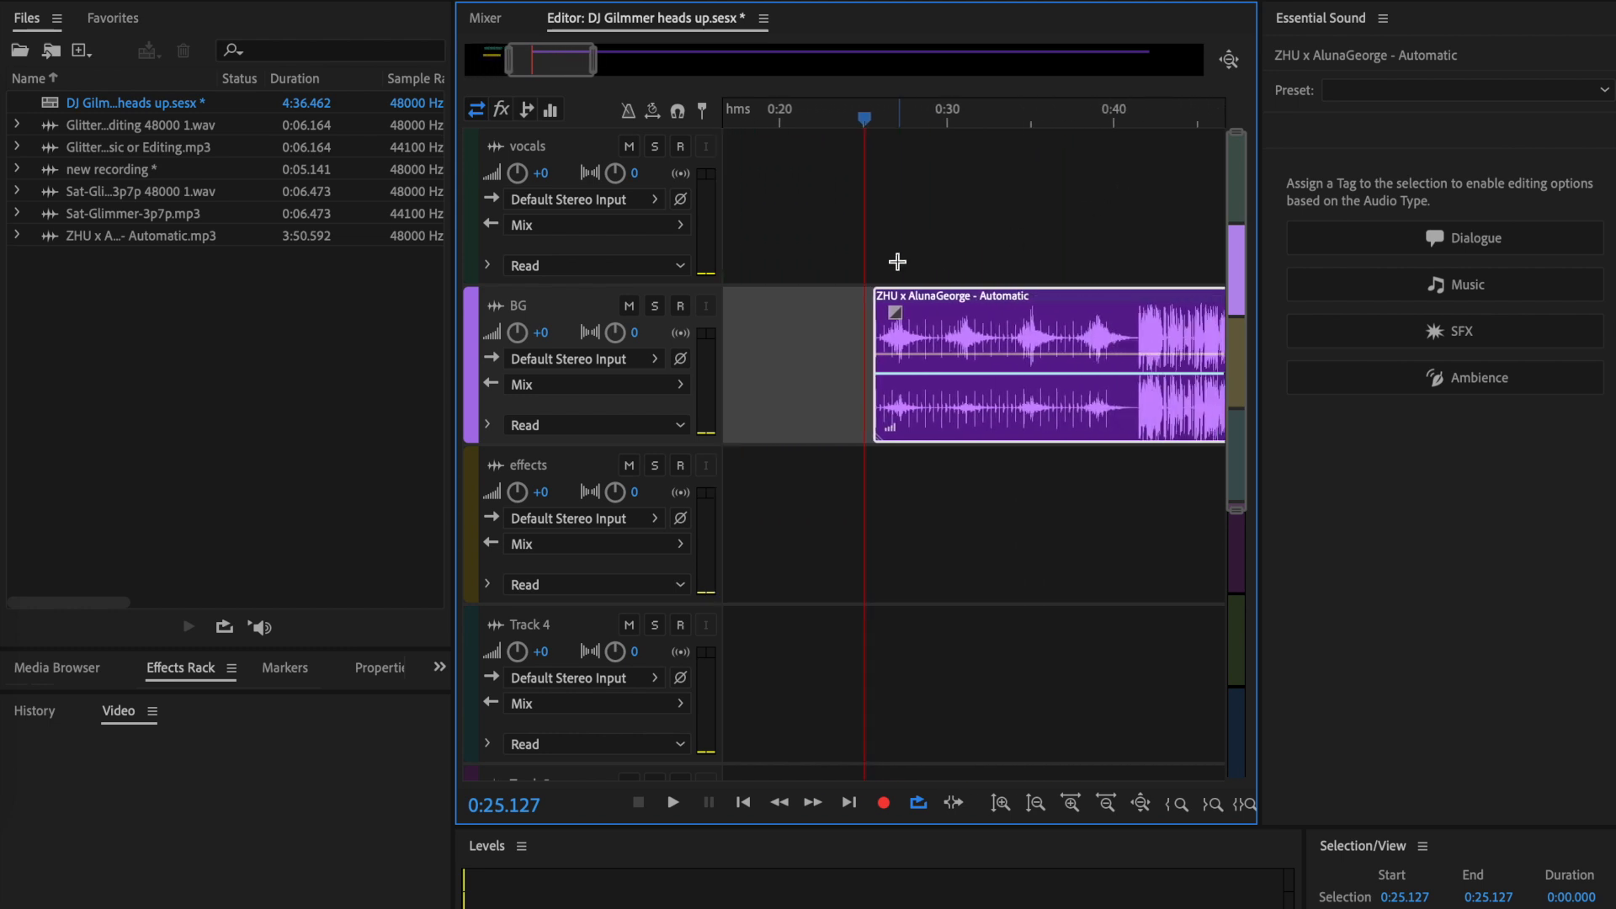
key("space")
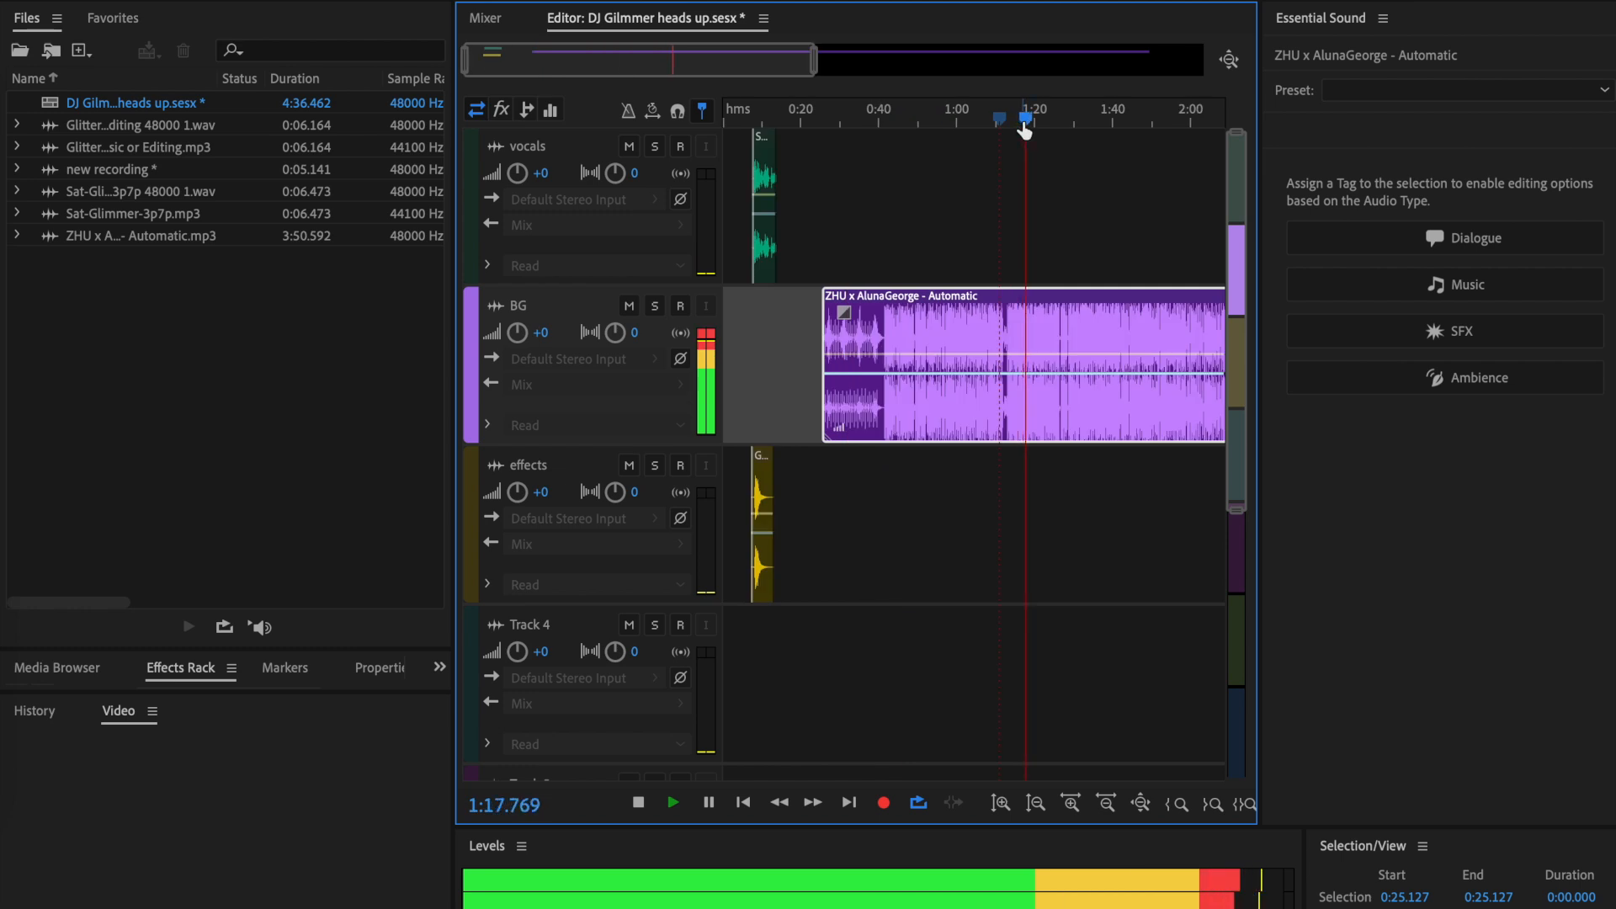
left_click_drag(1024, 122, 981, 117)
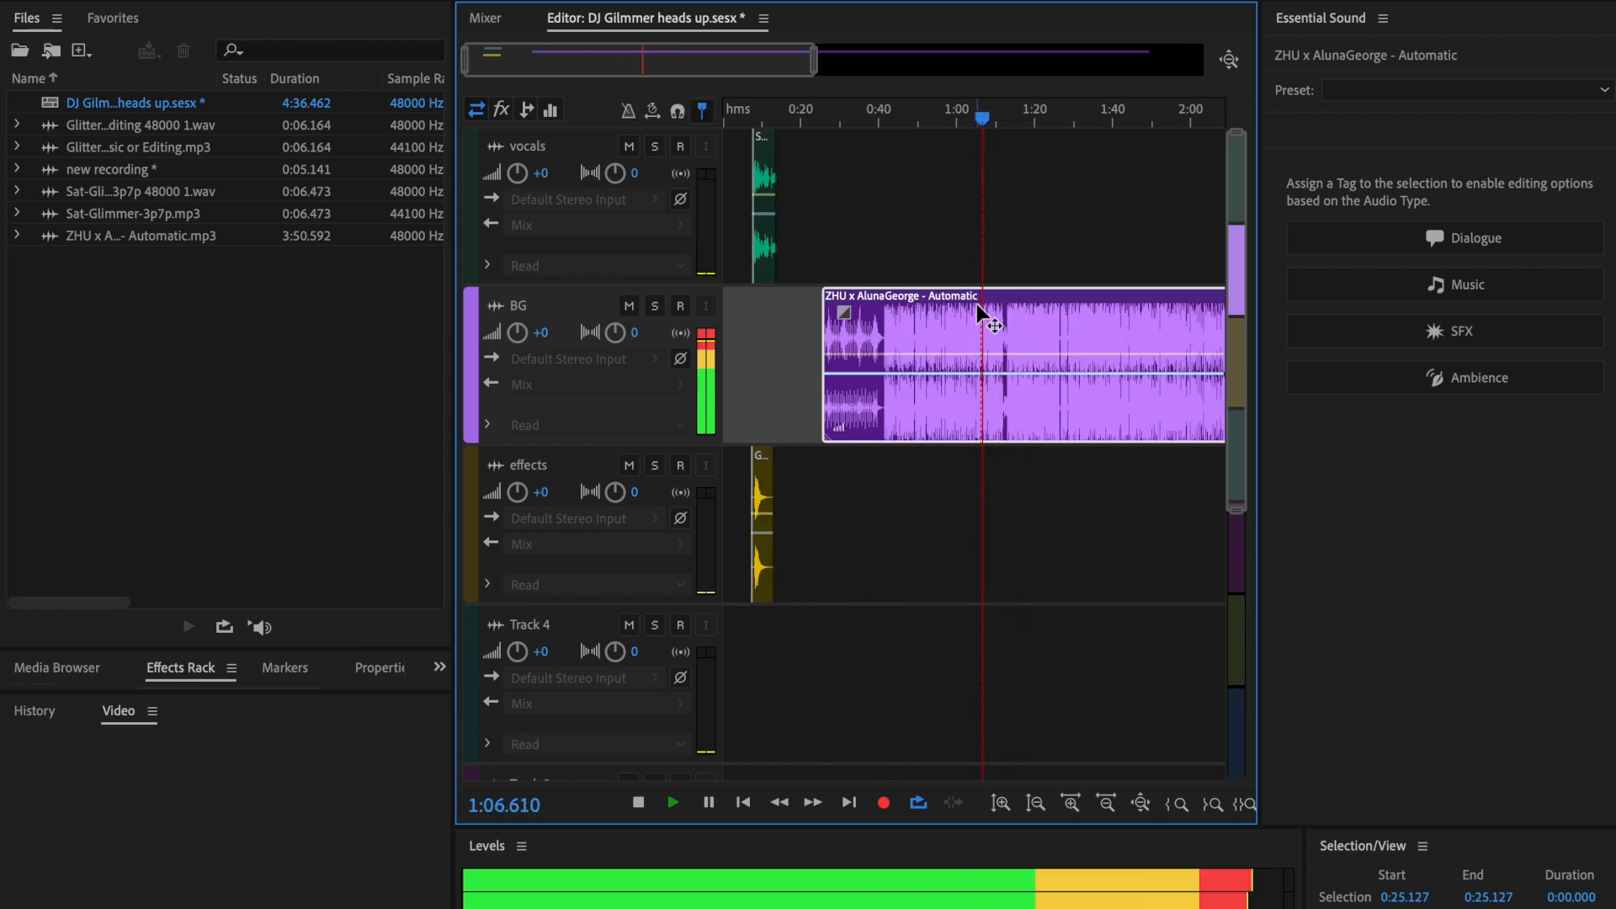
key("space")
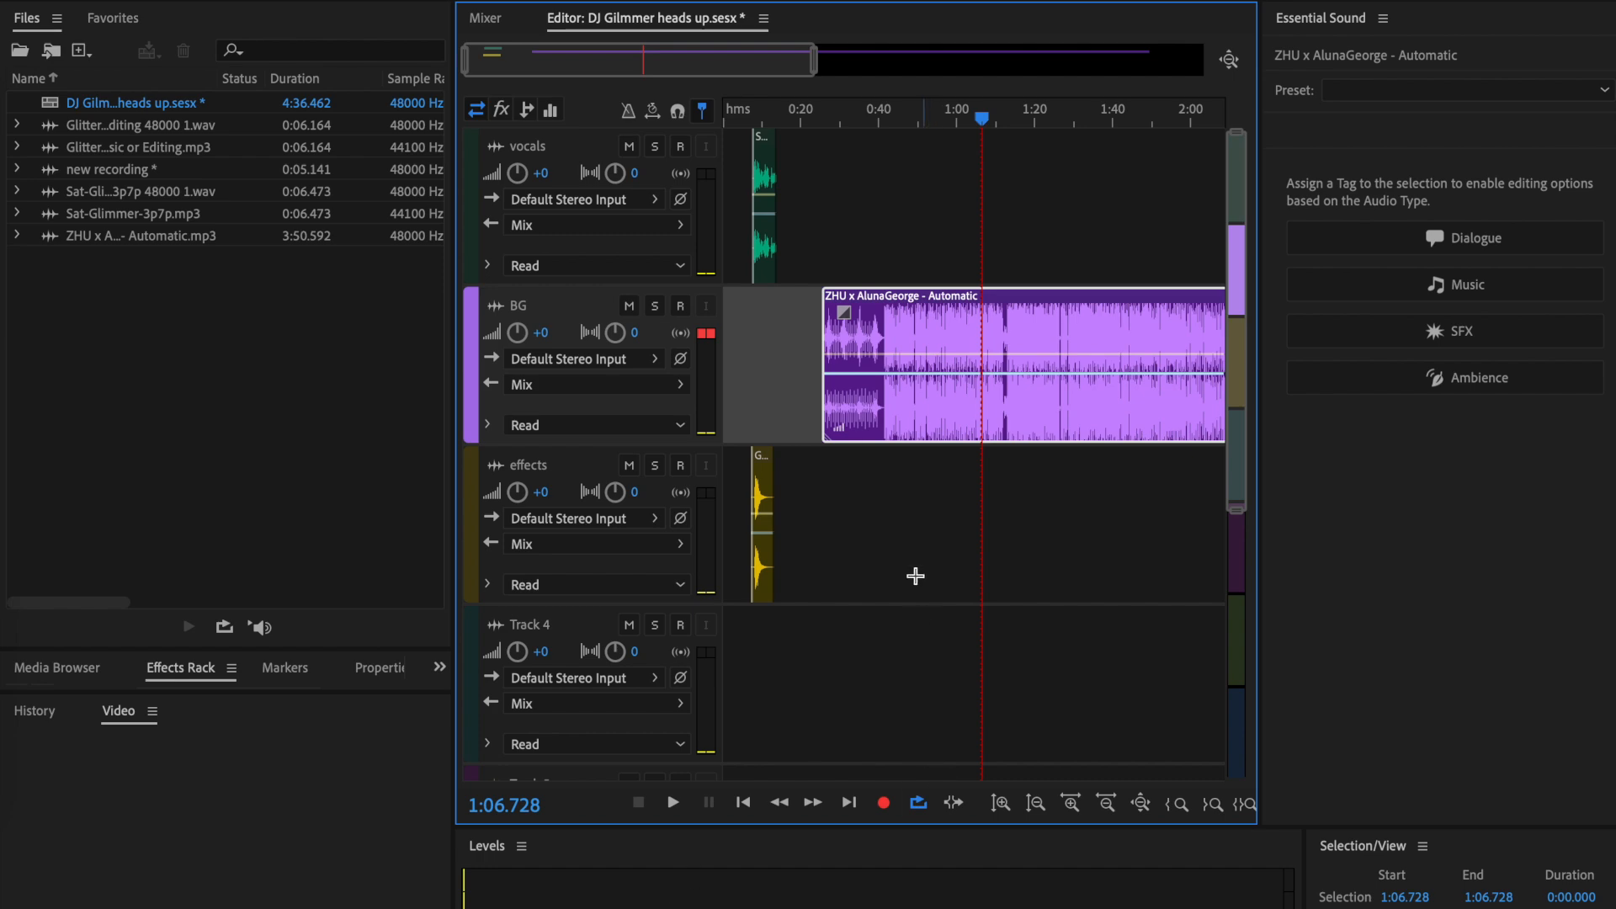
- Split the BG song clip at 1:06.728 and shift its second part to start at about 1:14
key("backslash")
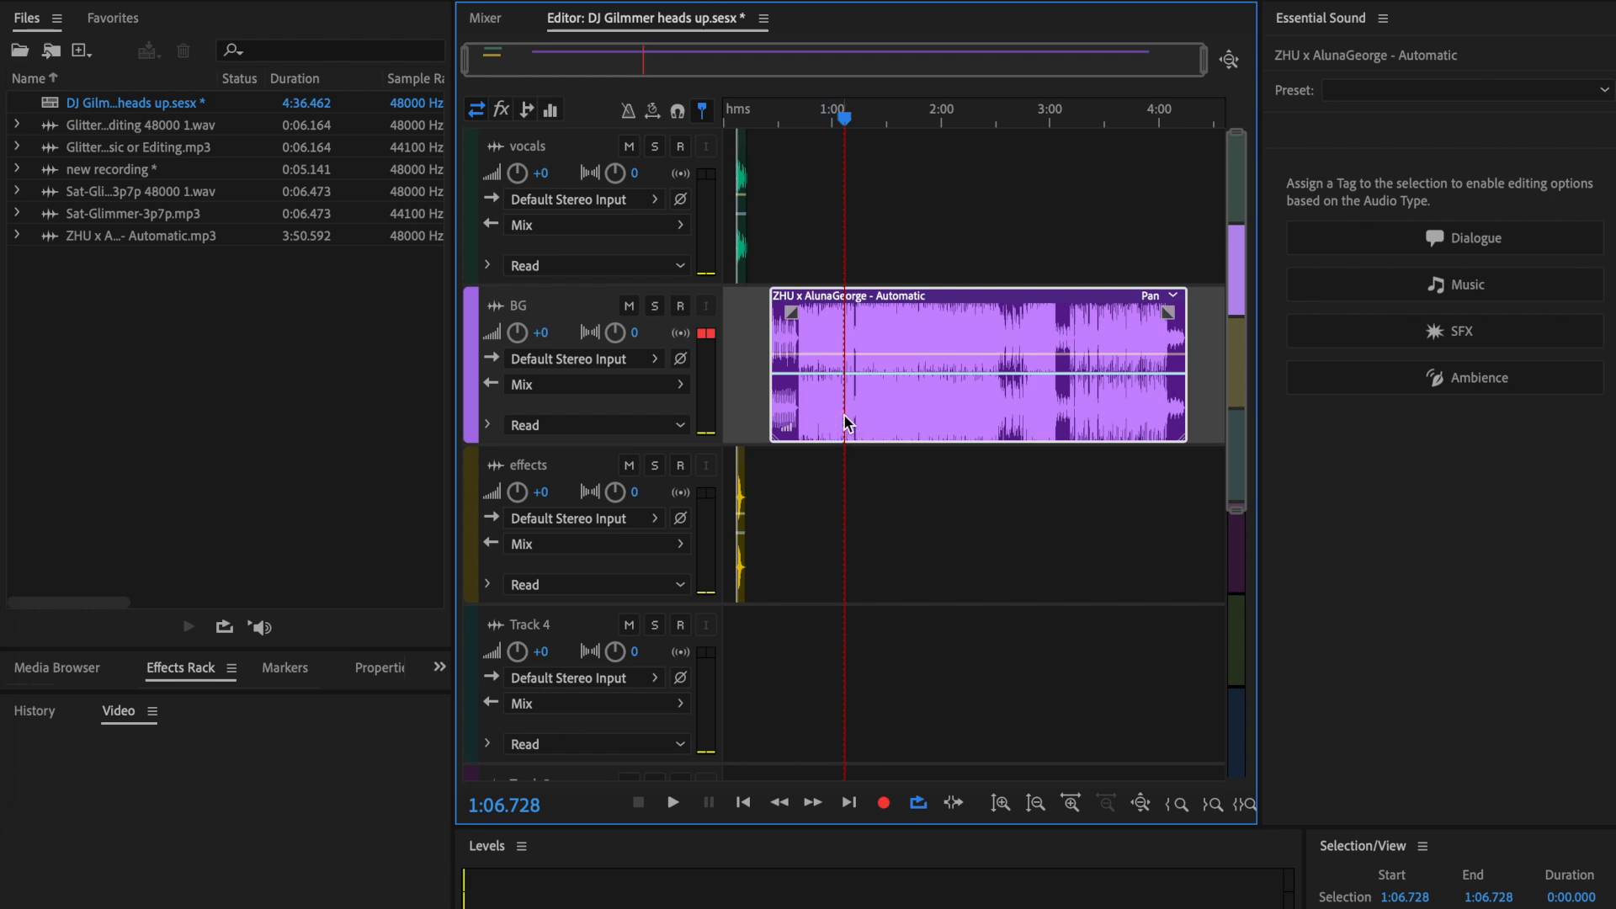
key("super+k")
scroll(848, 451, "up", 4)
left_click_drag(939, 320, 972, 323)
- Split the second part of the BG song again at 1:34.499
left_click_drag(839, 119, 957, 135)
scroll(957, 376, "up", 2)
scroll(954, 376, "up", 3)
left_click_drag(966, 128, 965, 137)
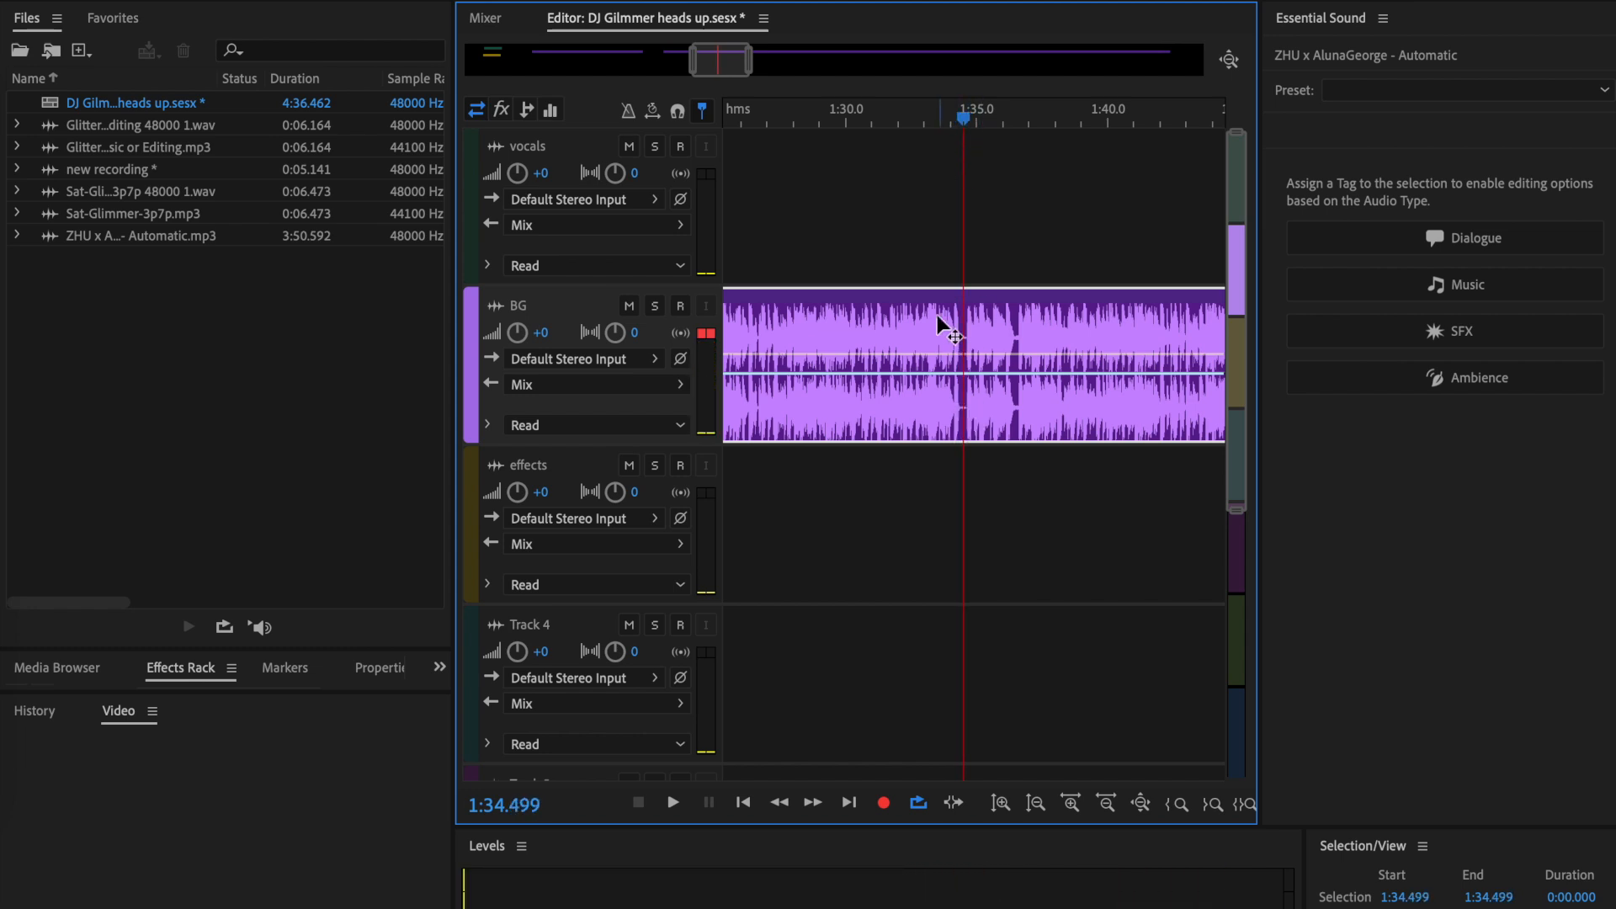
key("ctrl+k")
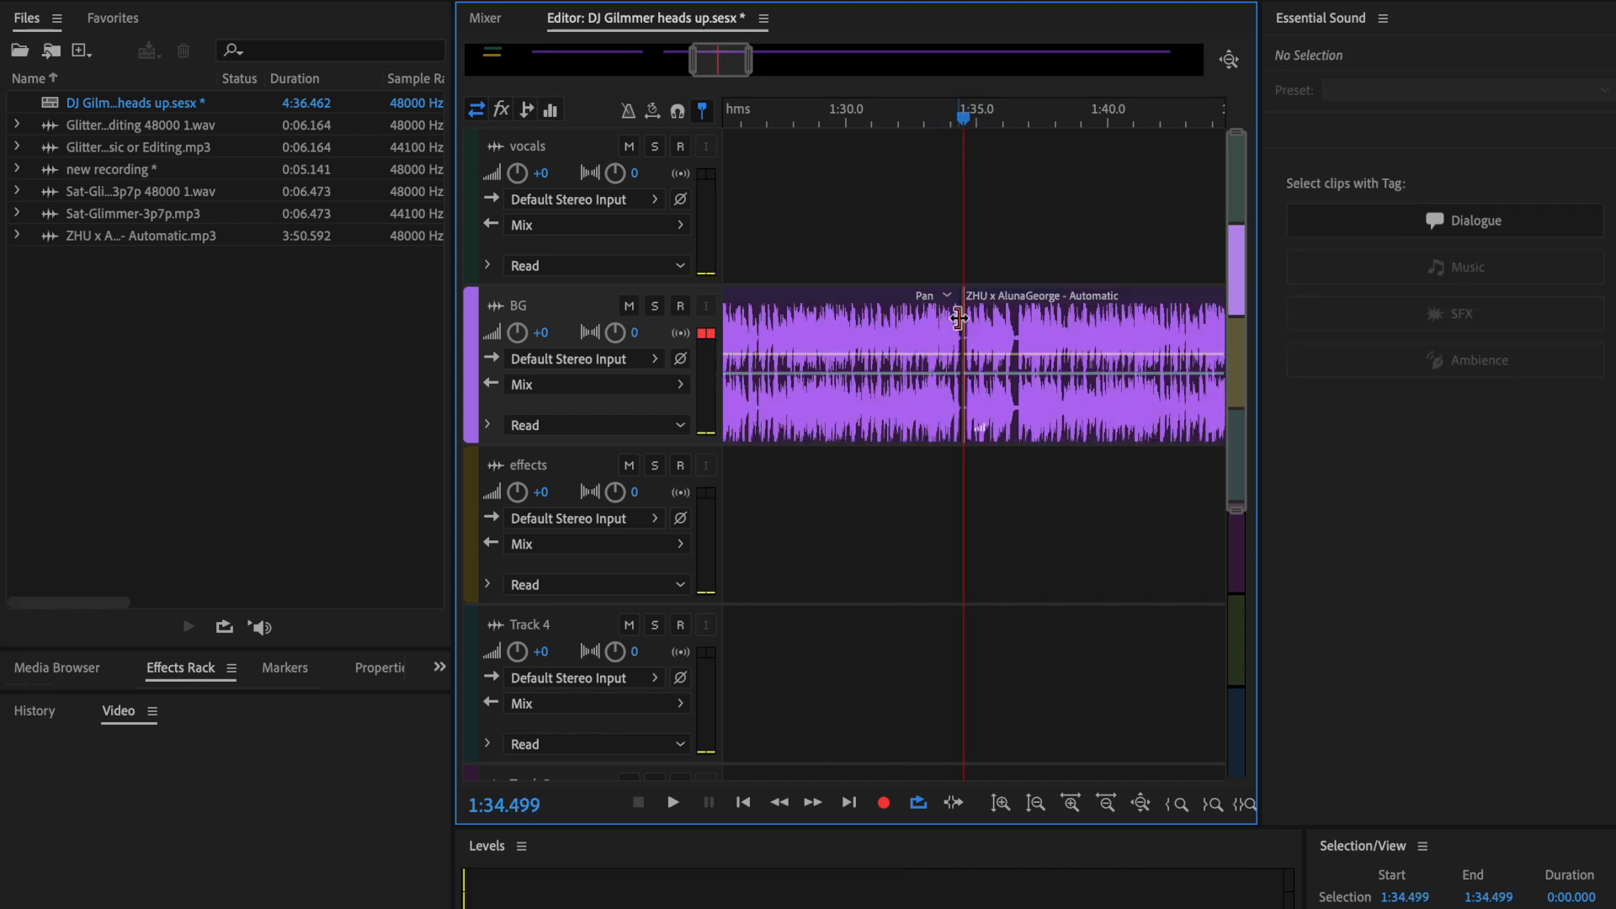
key("backslash")
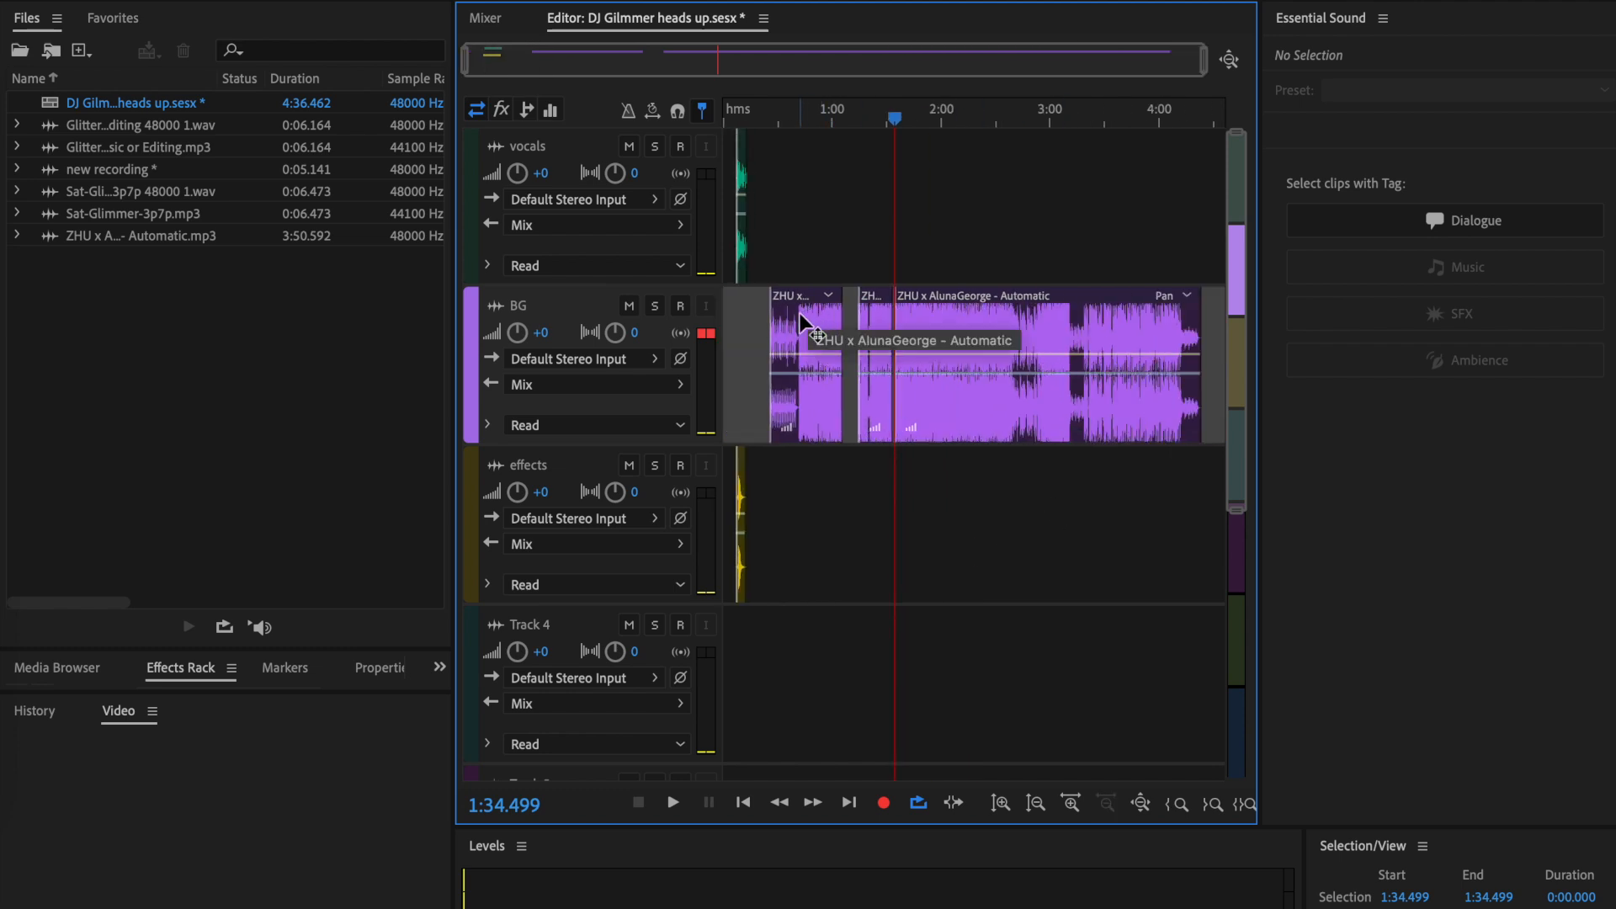
- Move the first BG song part past the last one and shift the short middle part to start at about 0:19
left_click(801, 313)
left_click_drag(802, 313, 1216, 313)
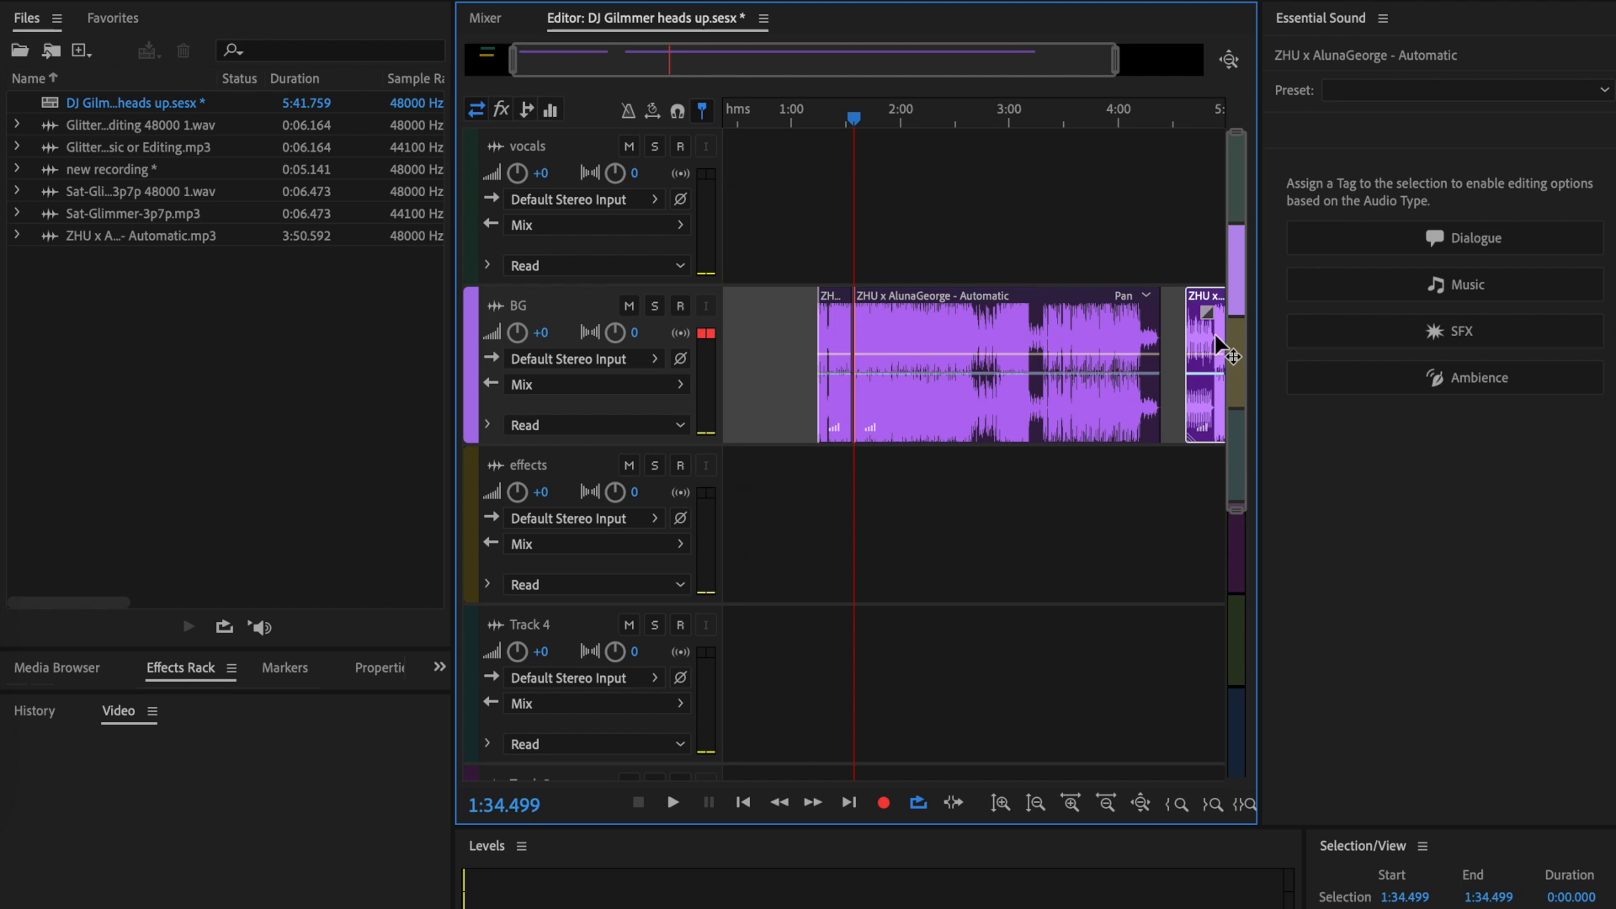
left_click_drag(958, 289, 778, 341)
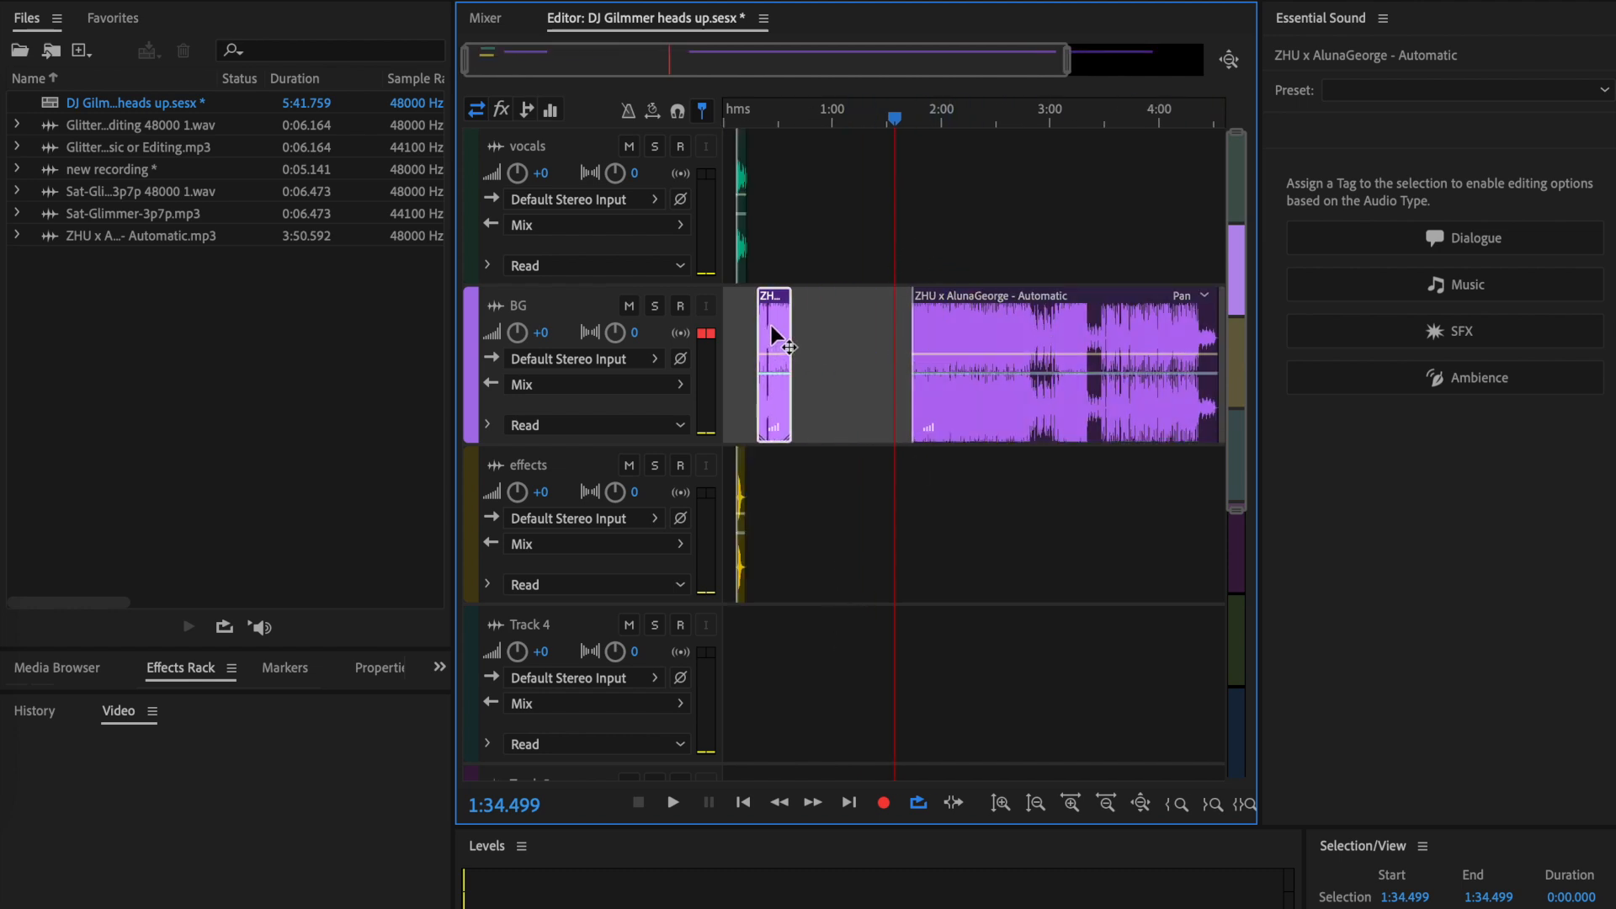
scroll(831, 486, "up", 5)
scroll(831, 486, "left", 5)
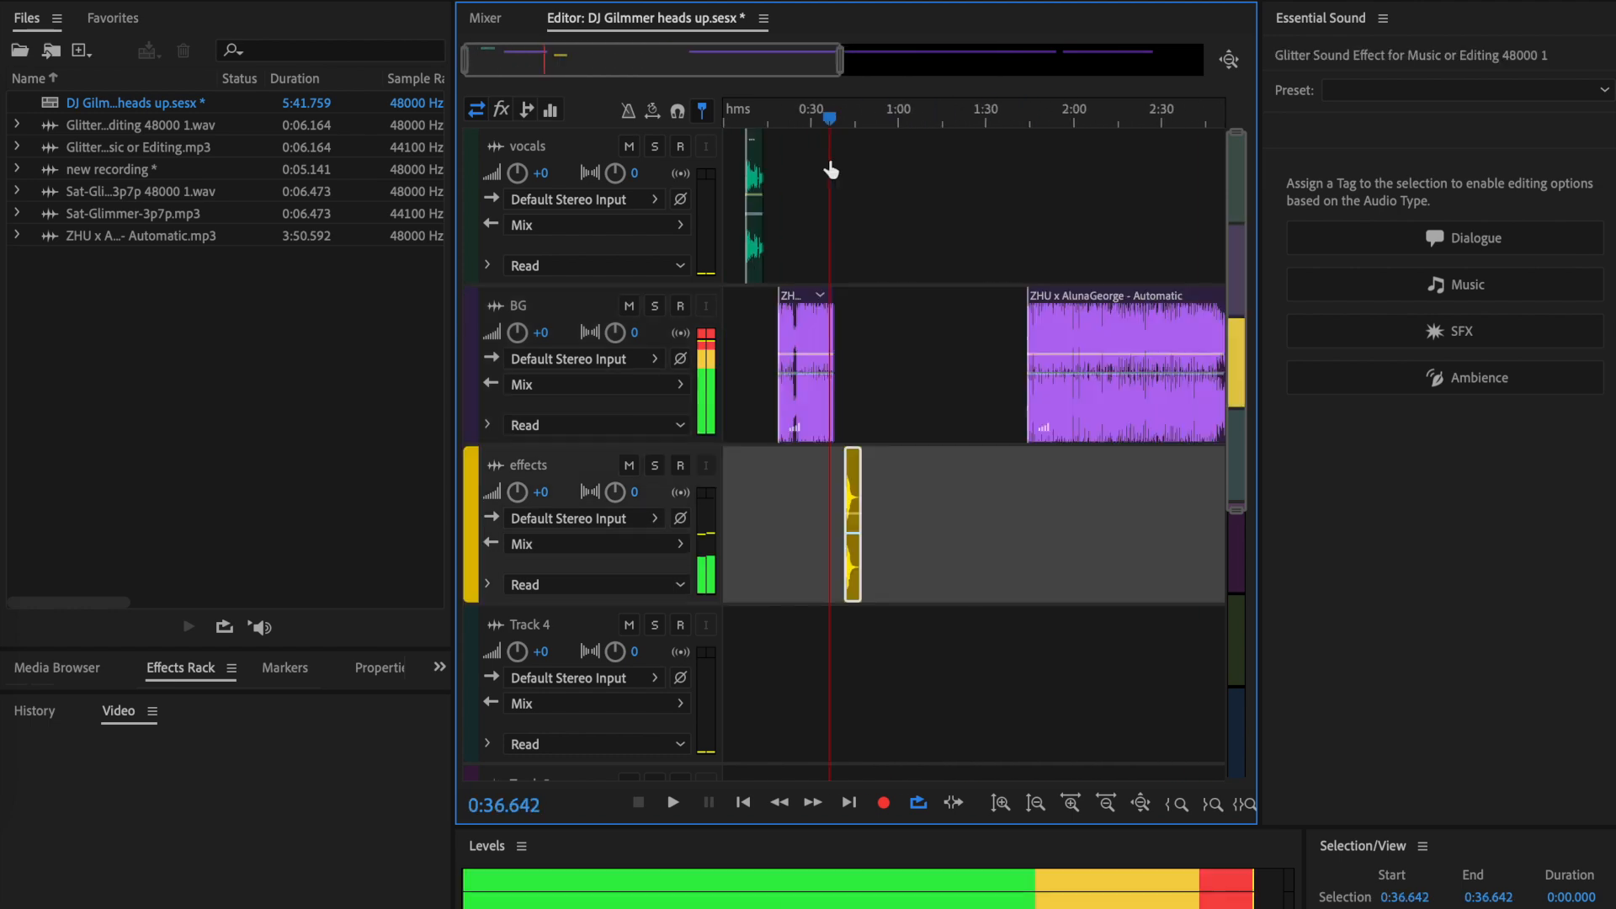
- Shift the glitter effect clip to start at about 0:41 and listen to it from 0:40.226
left_click(839, 159)
key("space")
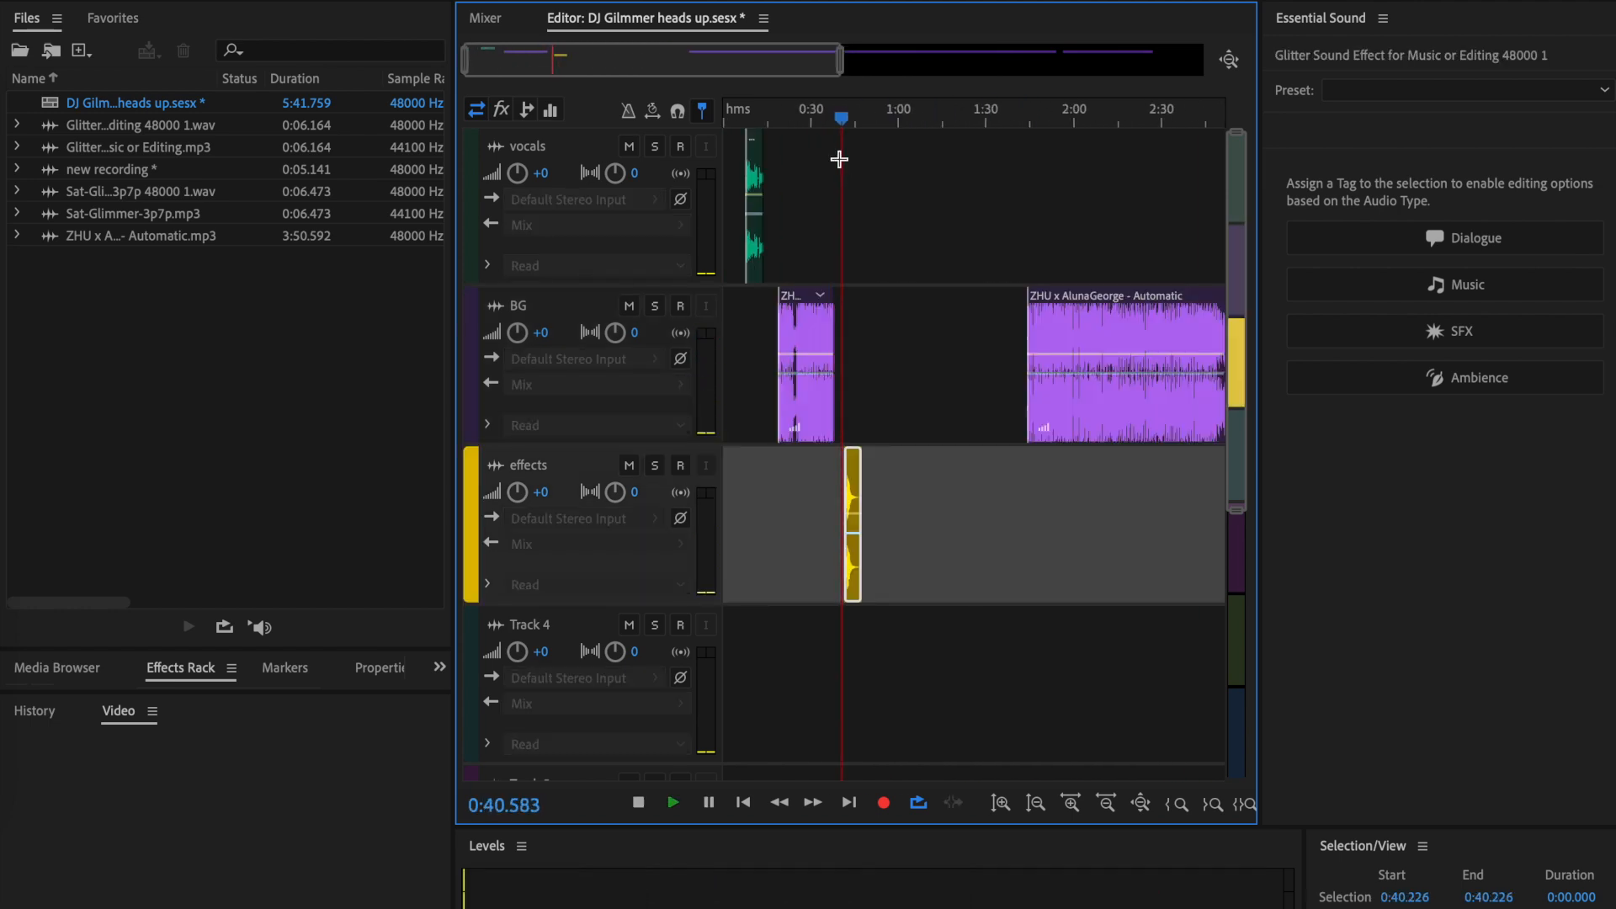
scroll(858, 597, "up", 4)
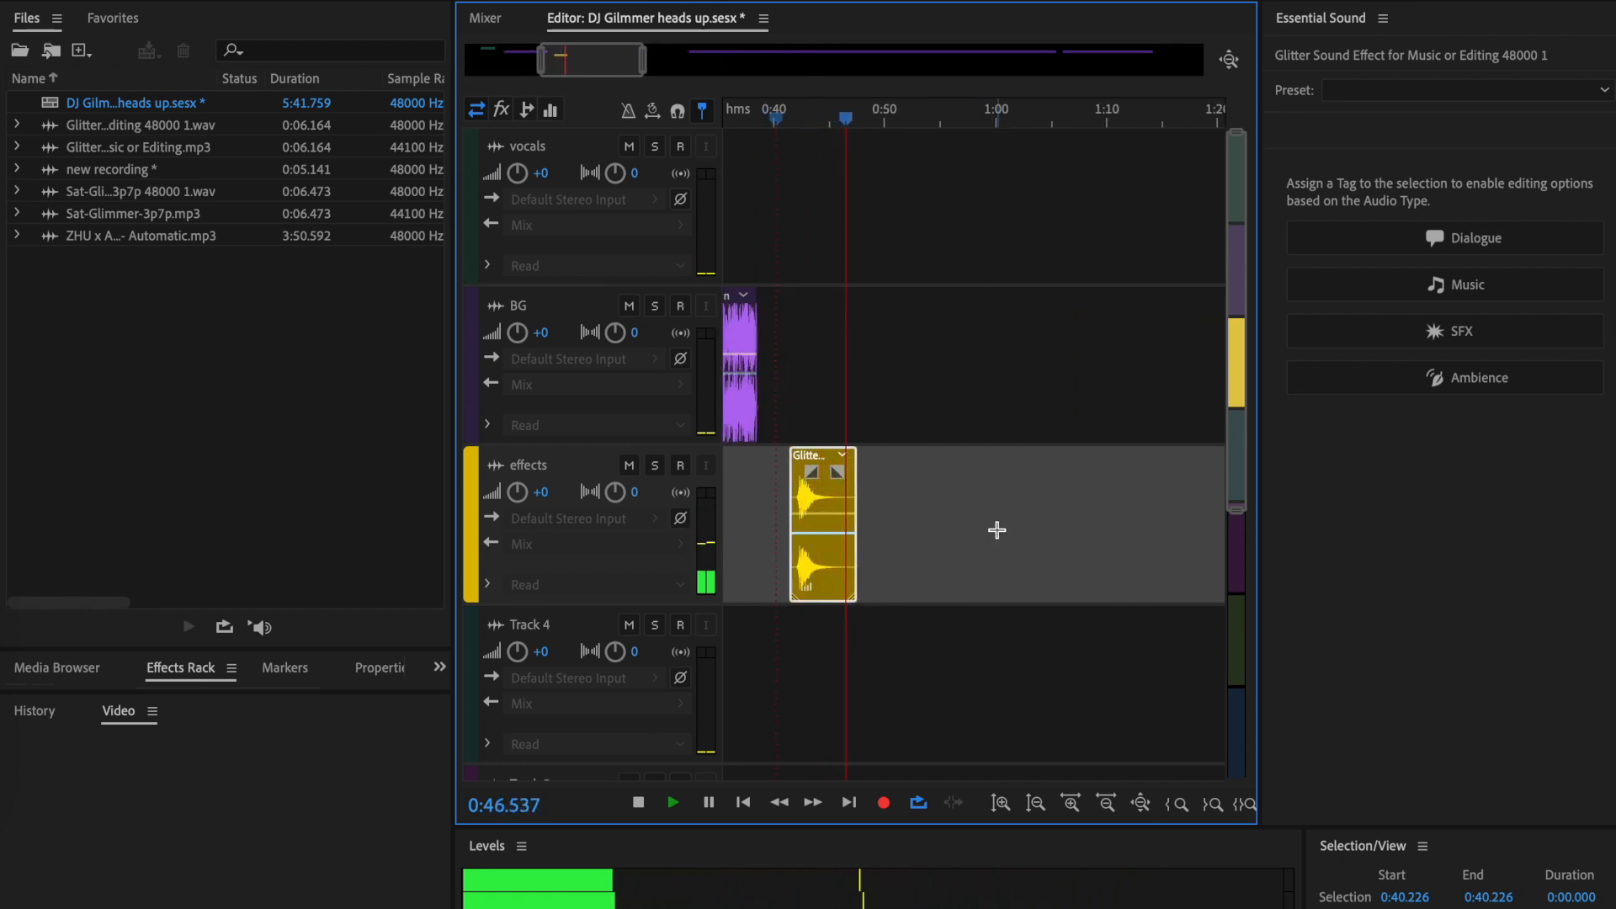
key("space")
- Trim the end of the glitter clip back to about 0:46.6 and place the playhead at 0:44.416
scroll(998, 530, "left", 5)
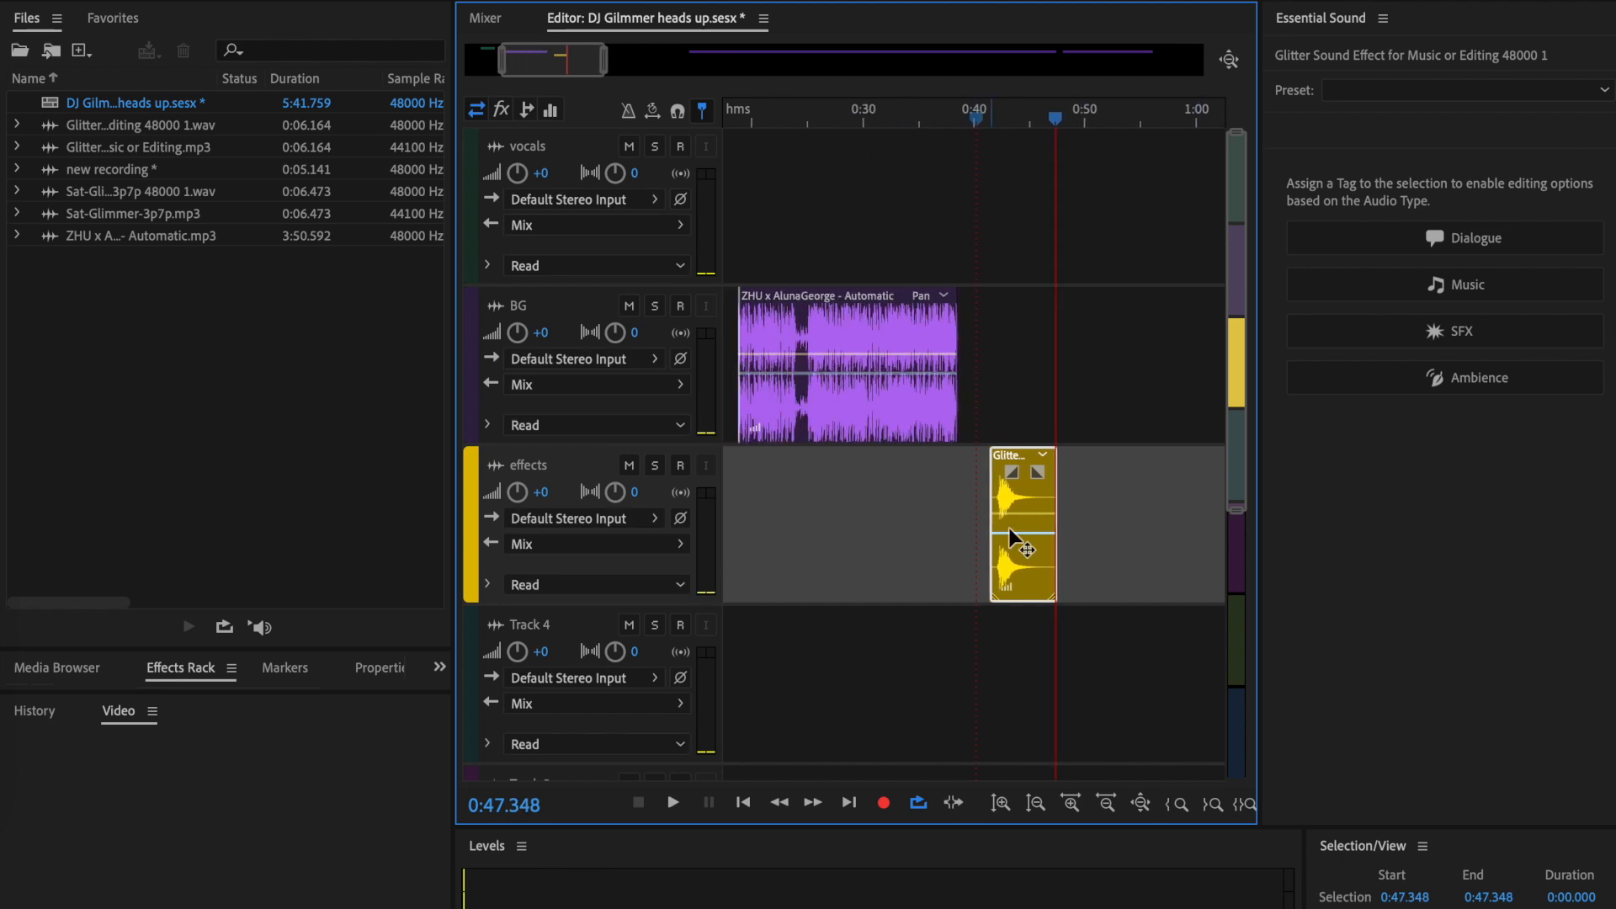
mouse_move(1053, 542)
left_mouse_down()
mouse_move(1016, 542)
mouse_move(1049, 541)
left_mouse_up()
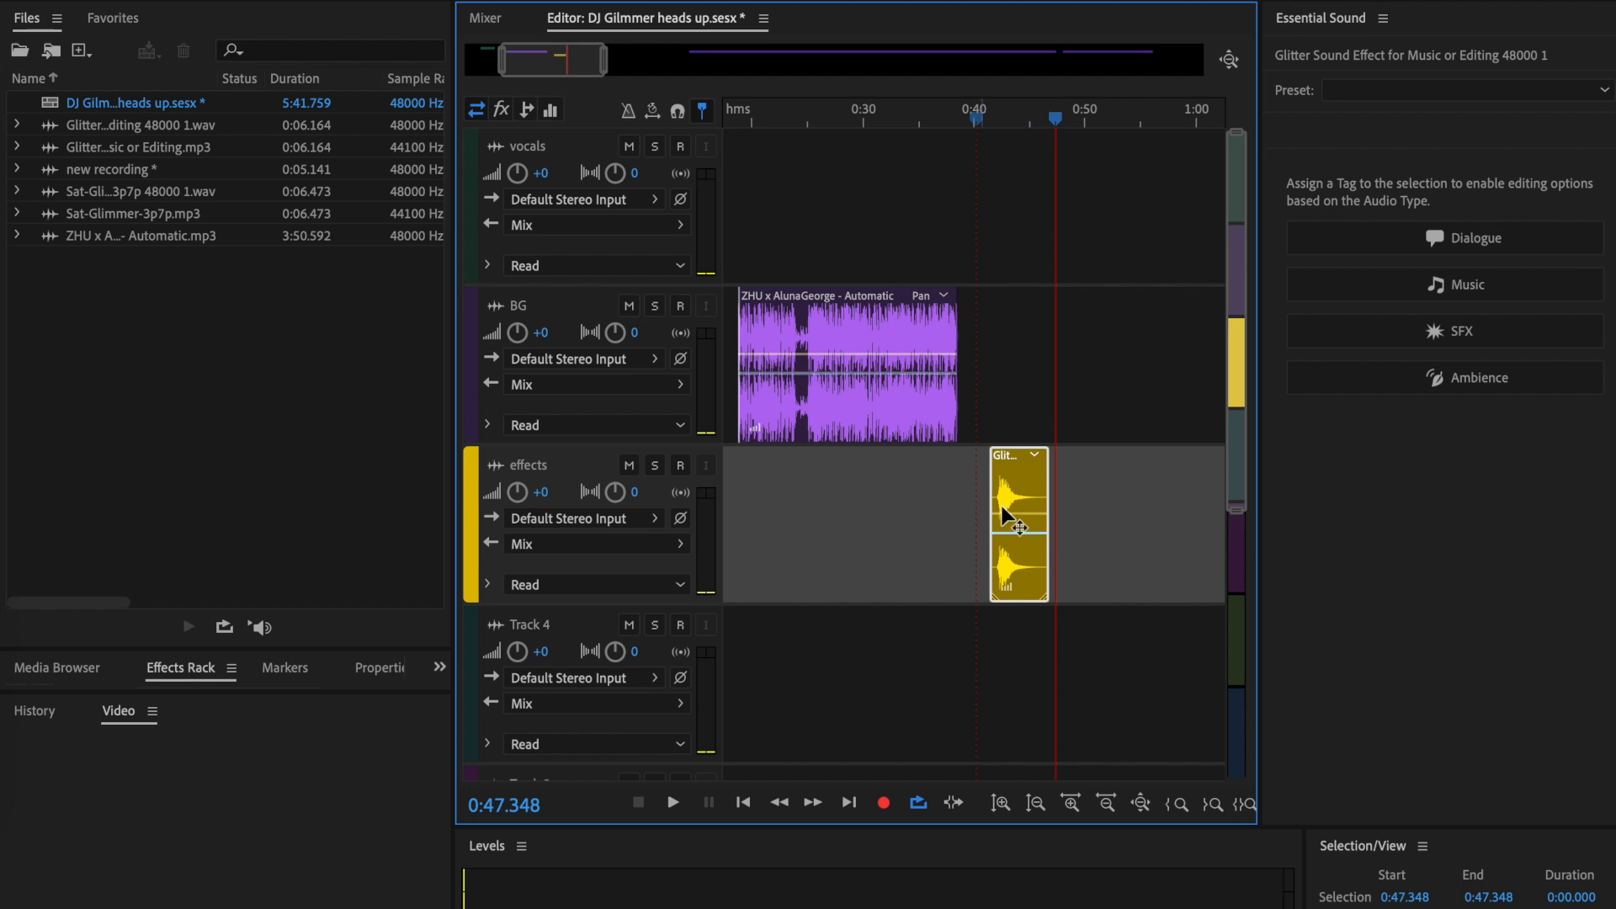
left_click_drag(1062, 127, 1031, 119)
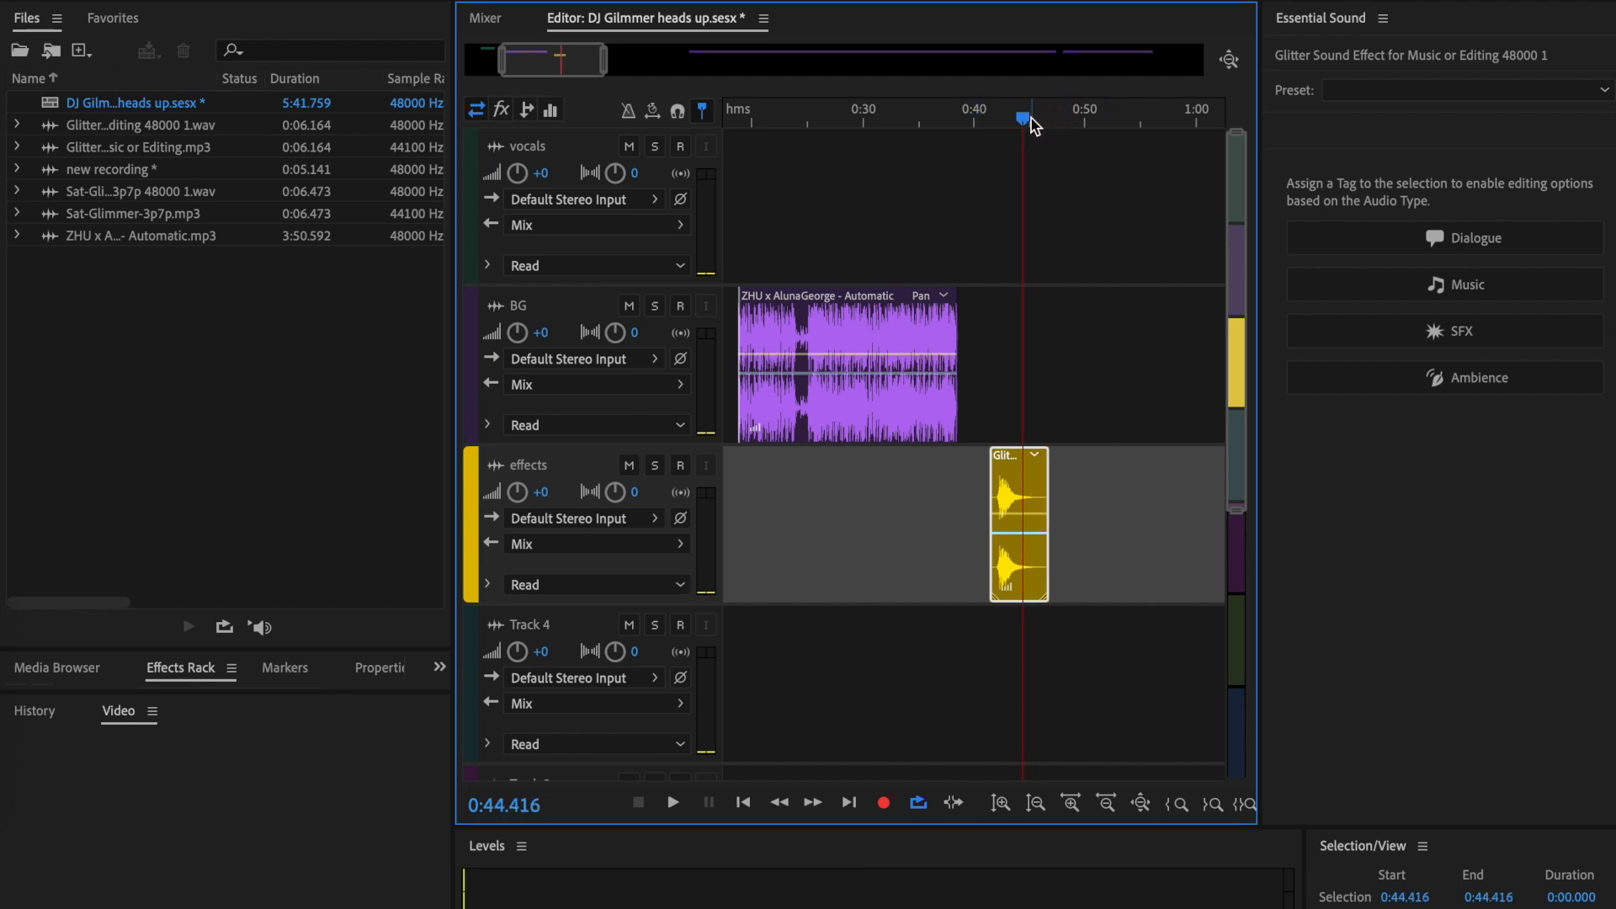
- Trim and place the short BG song part to run from about 0:07 to 0:22, and play the mix from 0:05.874
scroll(1037, 692, "up", 4)
scroll(952, 415, "down", 6)
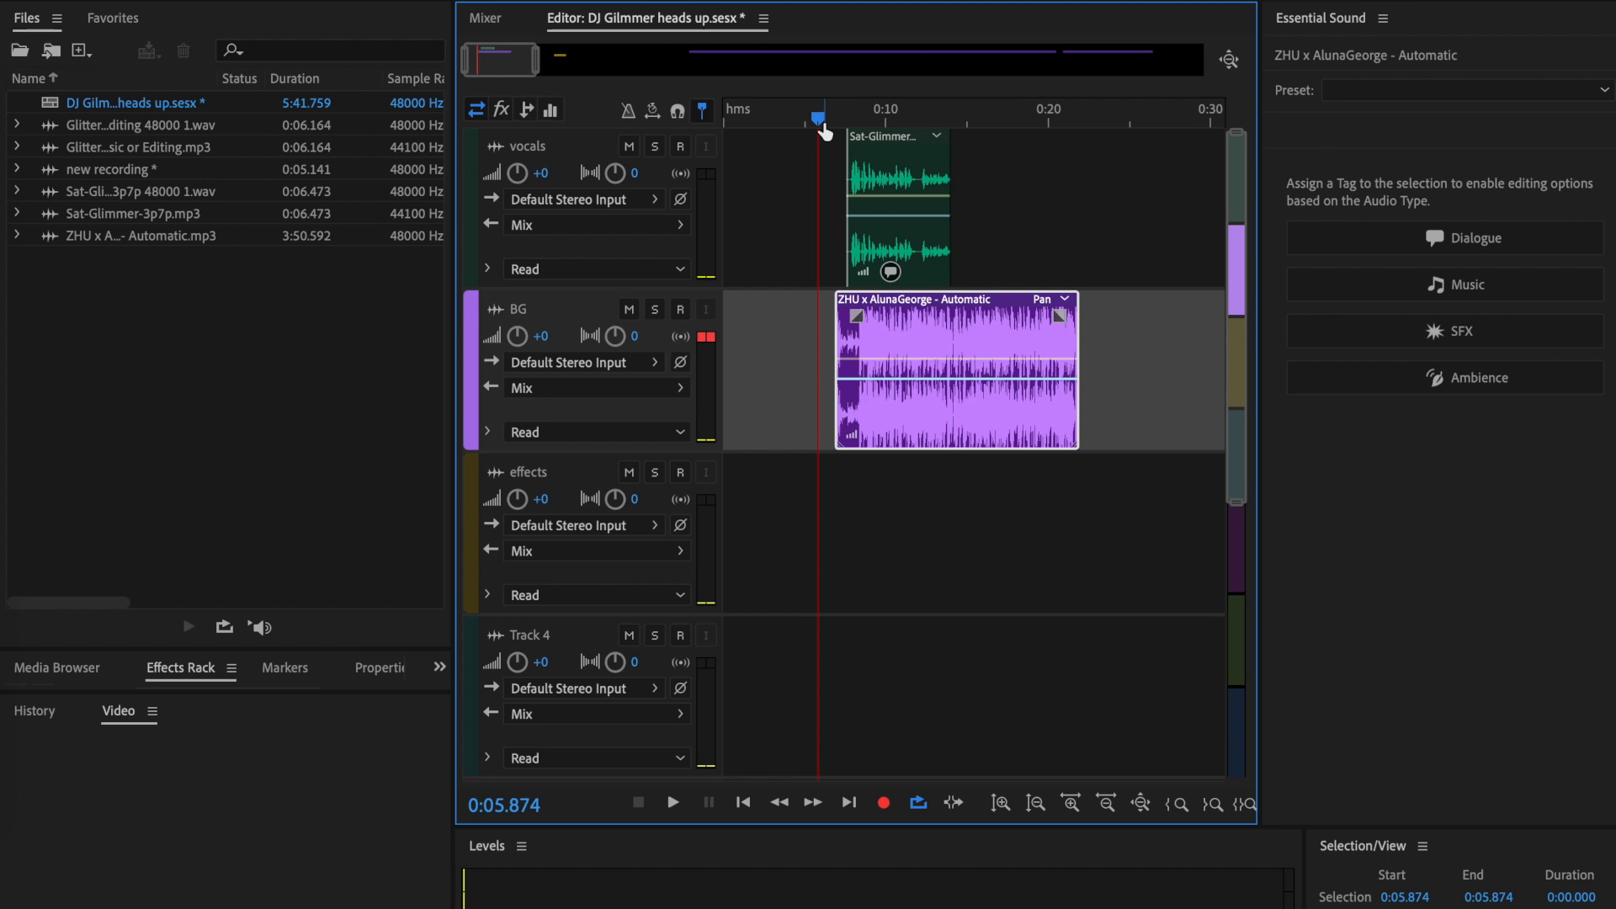
key("space")
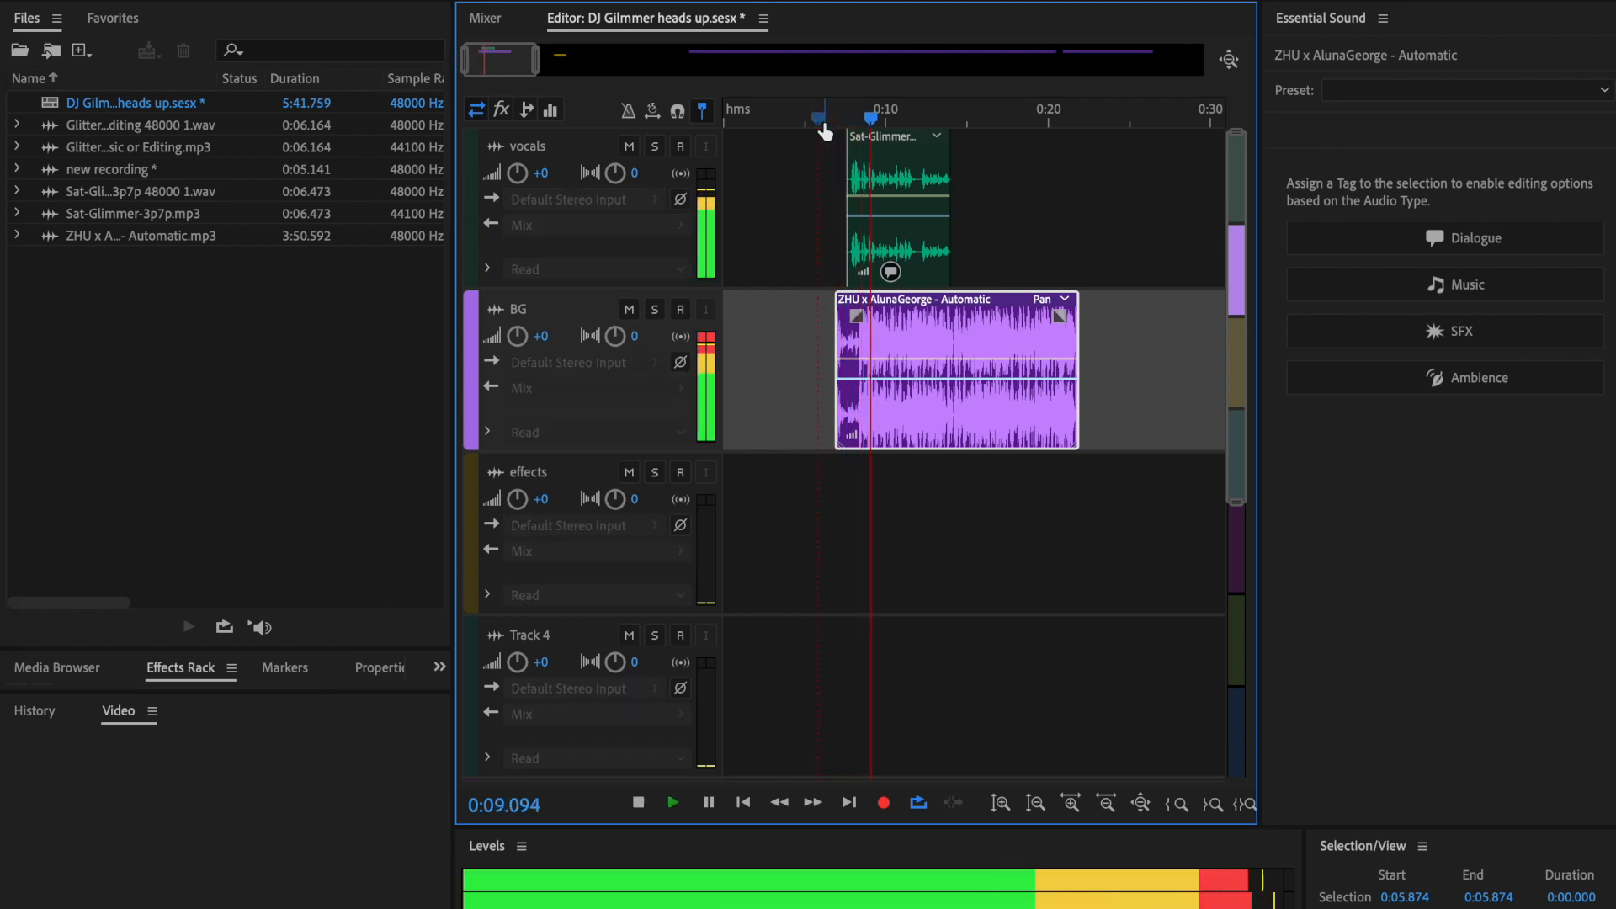
key("space")
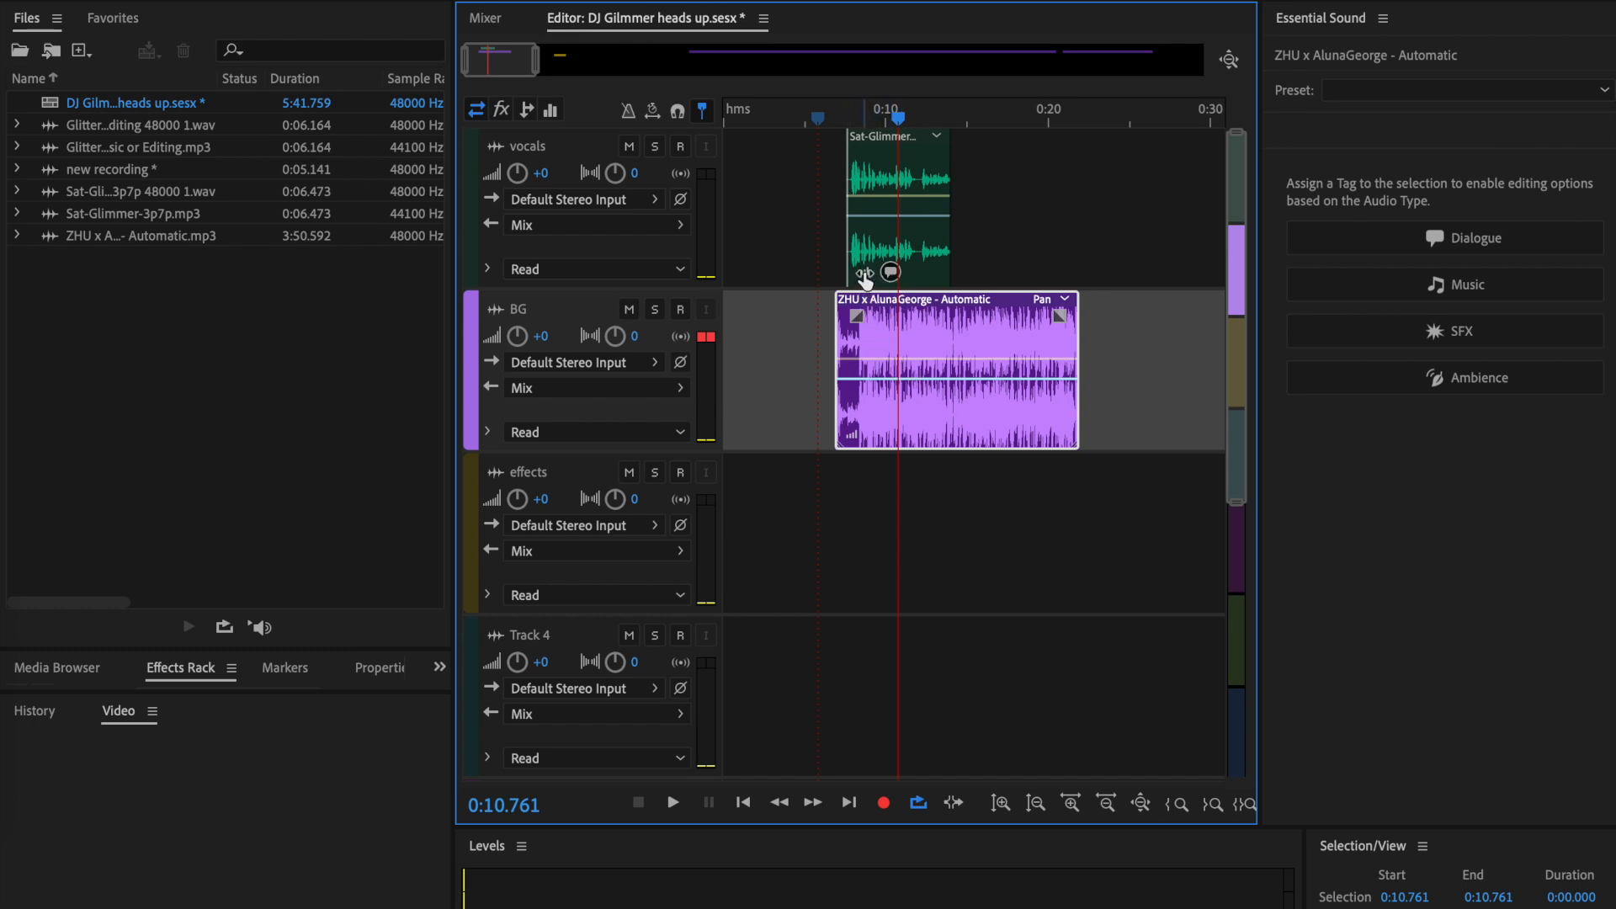
- Set the clip volume of the voice recording to 4.0 dB and of the BG music to -10.6 dB
left_click_drag(864, 274, 886, 280)
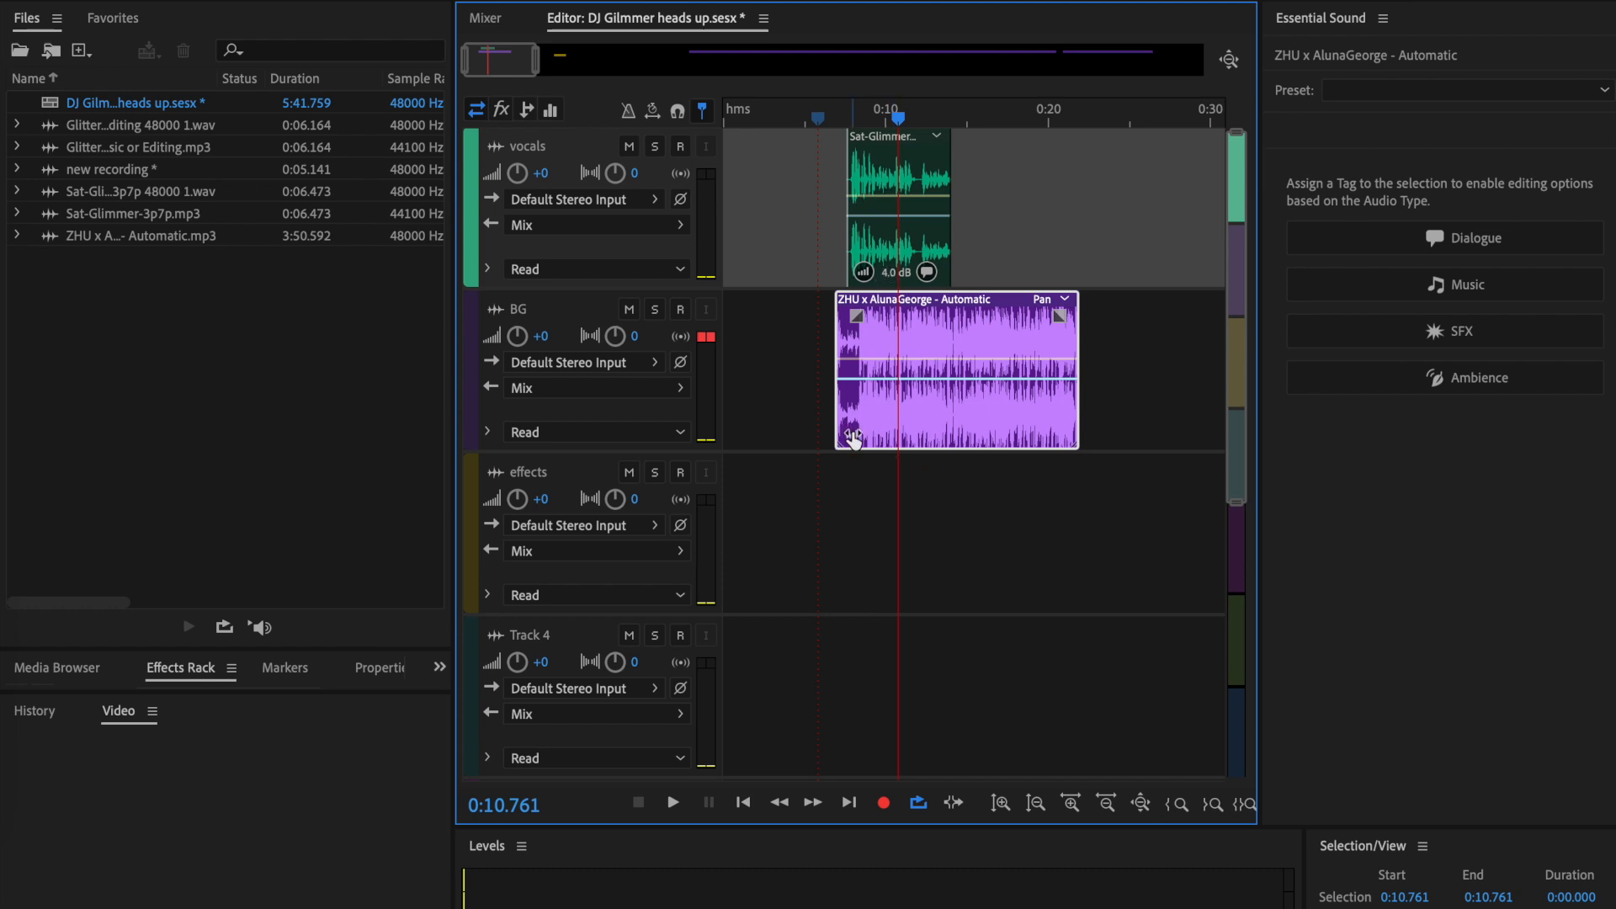
left_click_drag(853, 440, 816, 437)
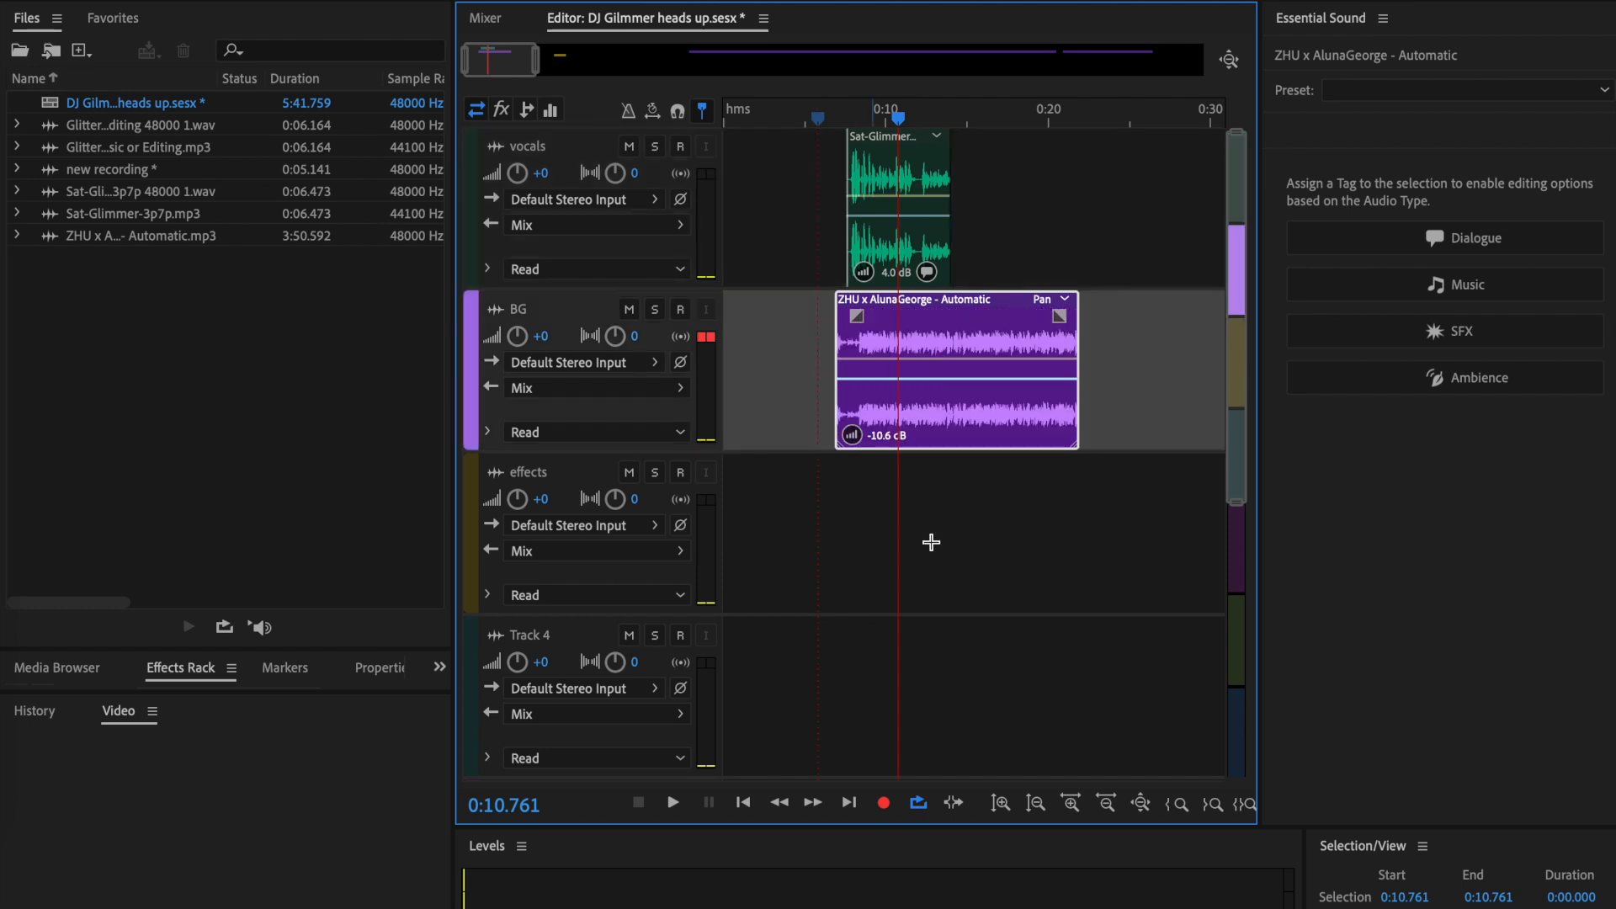
- Play the rebalanced mix and cut the BG music clip to end at about 0:15.7
left_click_drag(897, 128, 833, 128)
key("space")
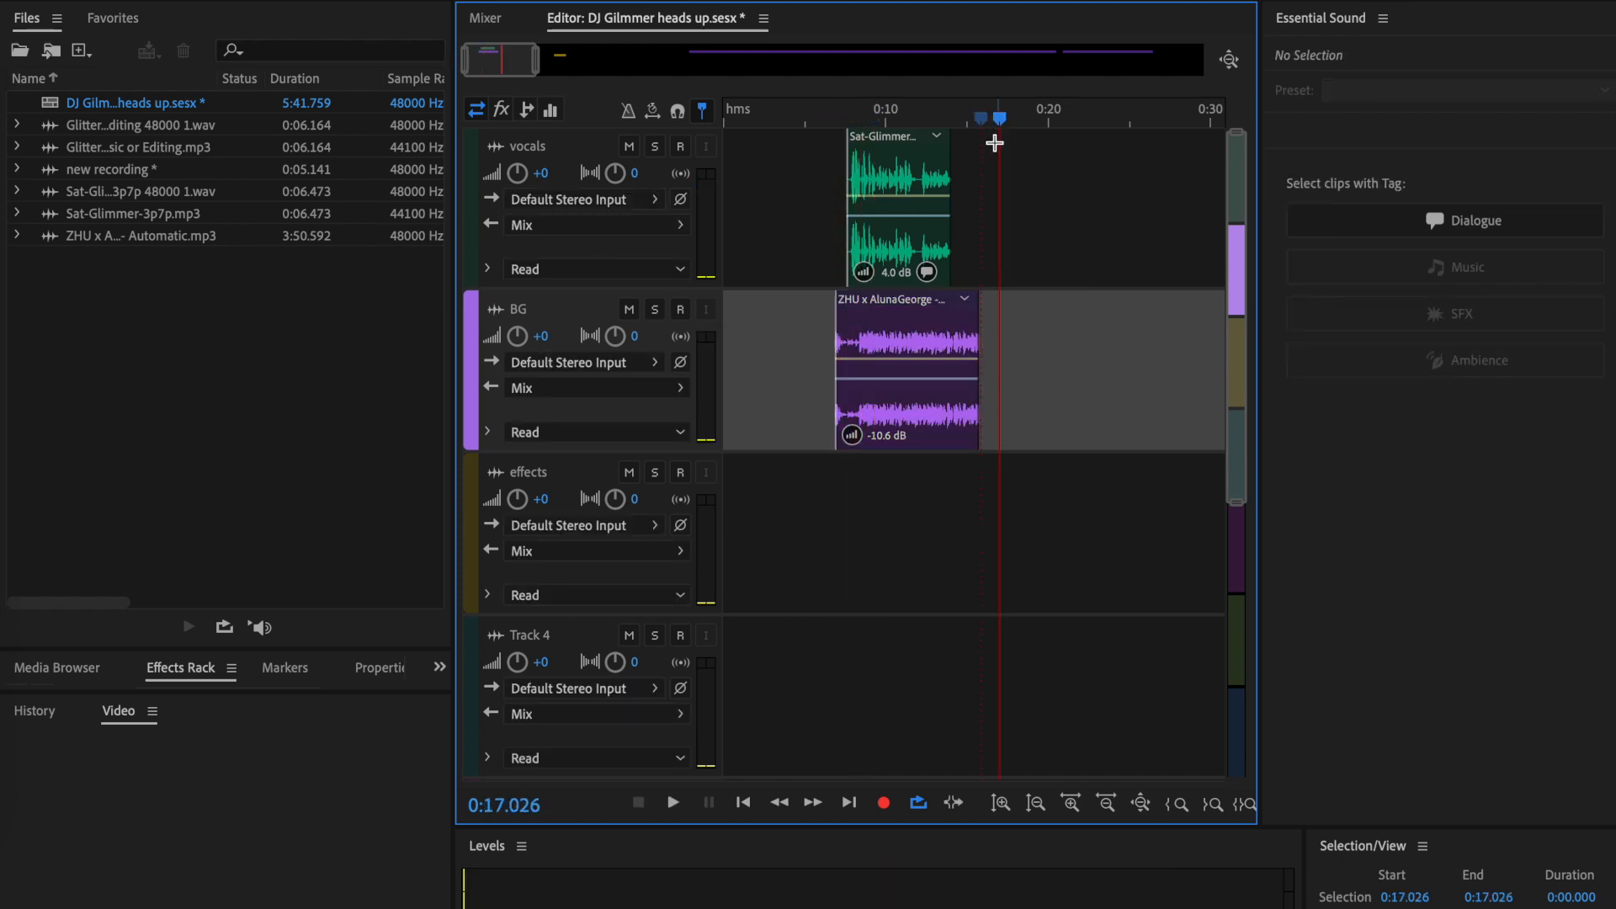
- Add a fade-in of about 0.9 s and a fade-out of about 2 s to the BG music clip
left_click(863, 320)
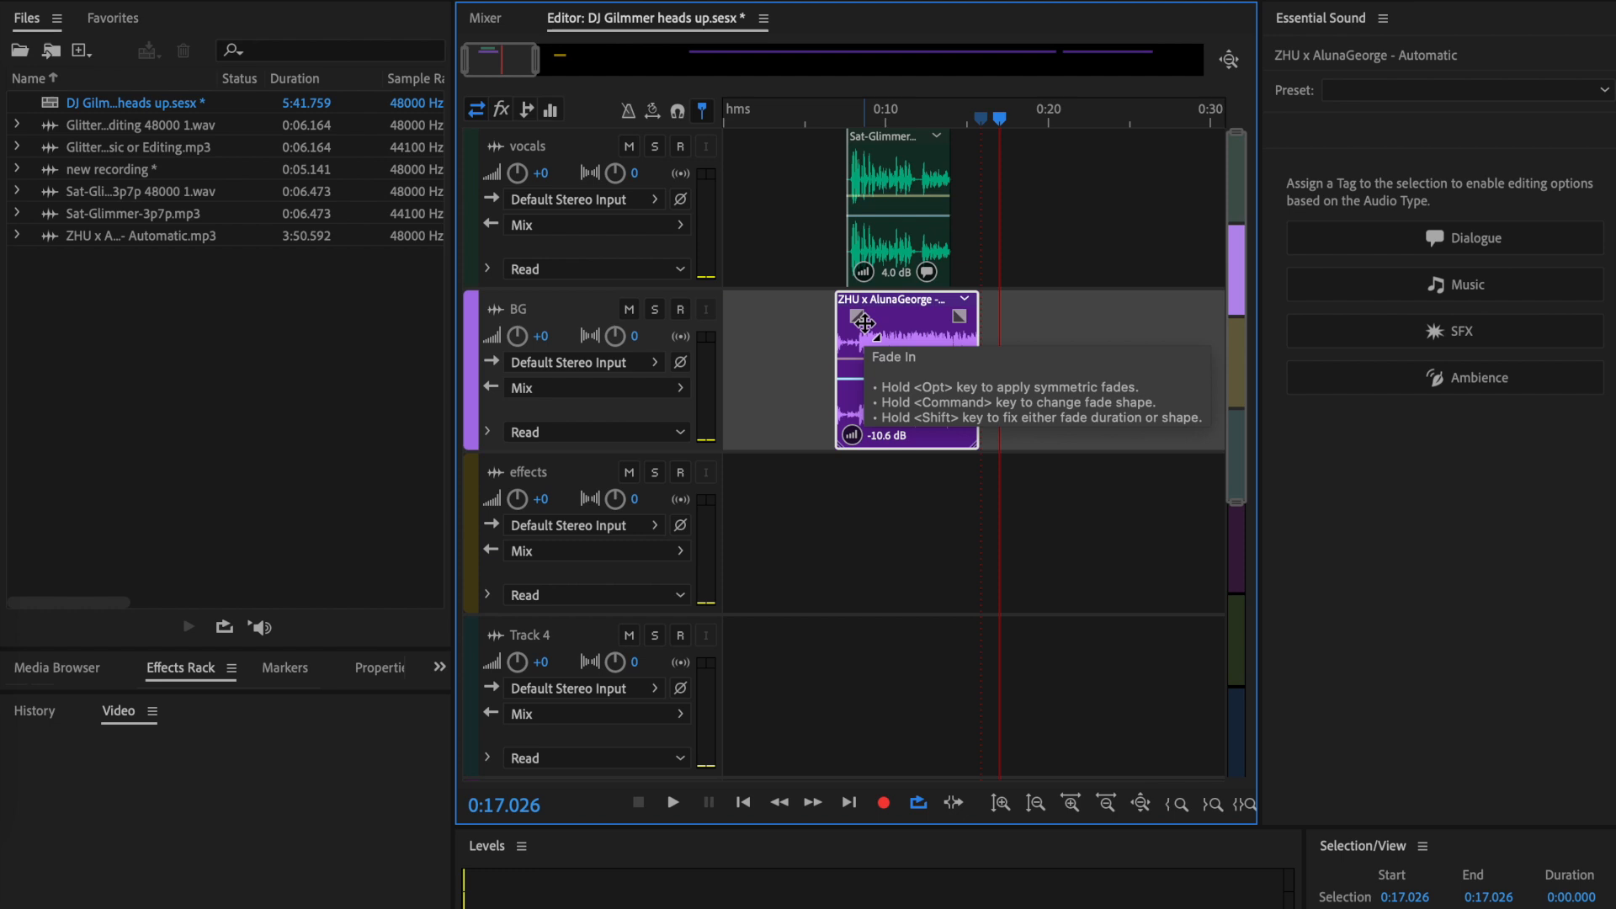
scroll(864, 321, "up", 5)
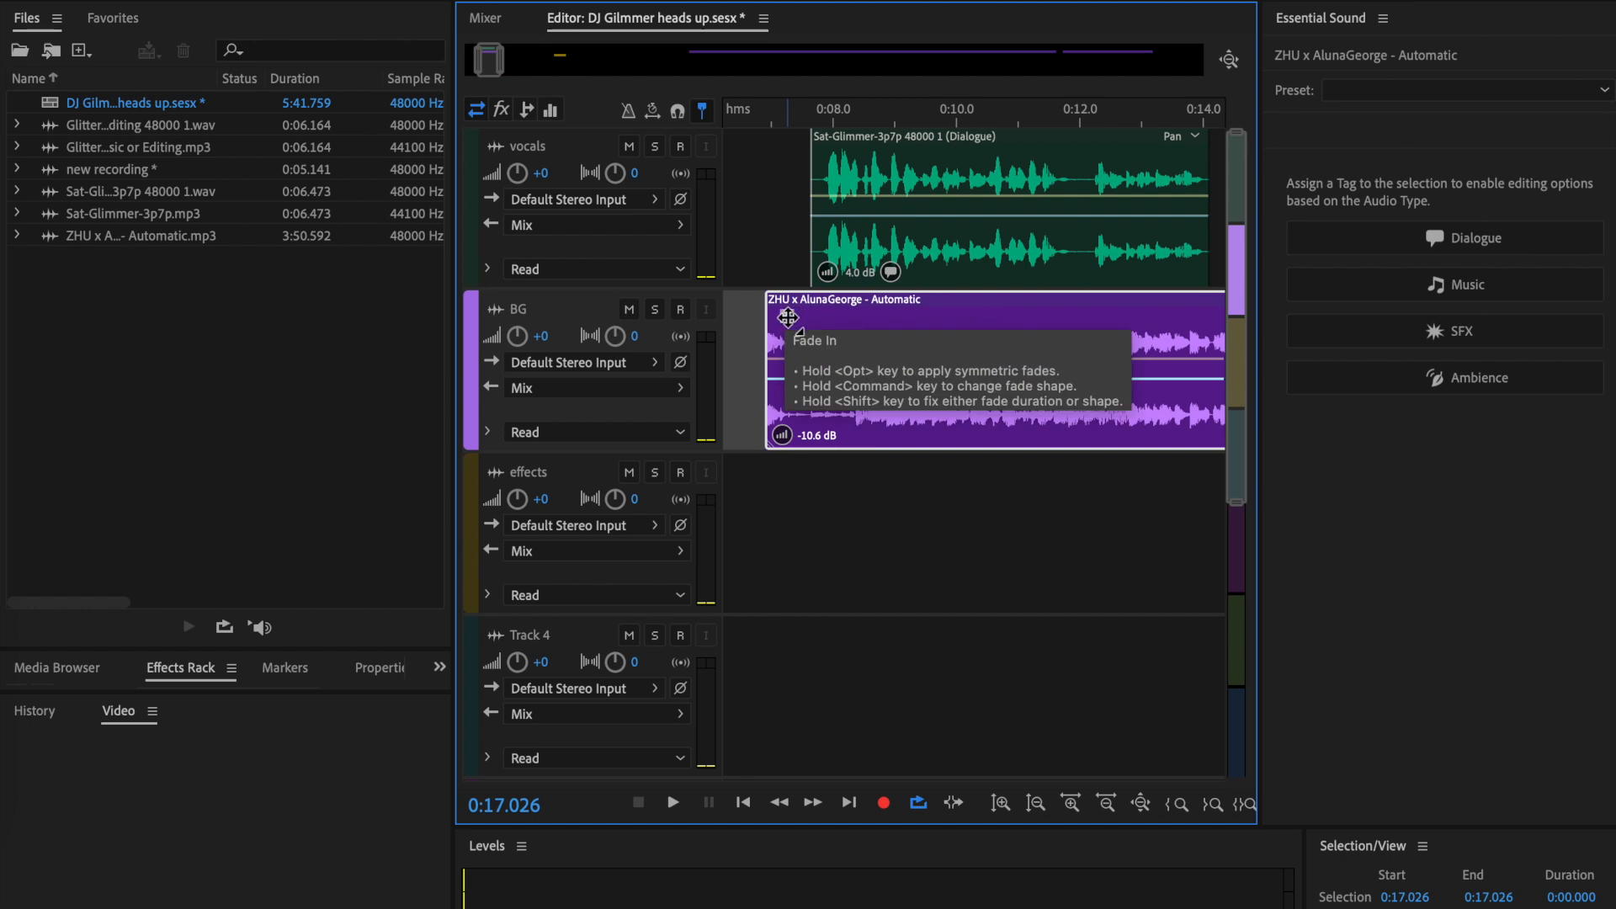
left_click_drag(787, 316, 840, 376)
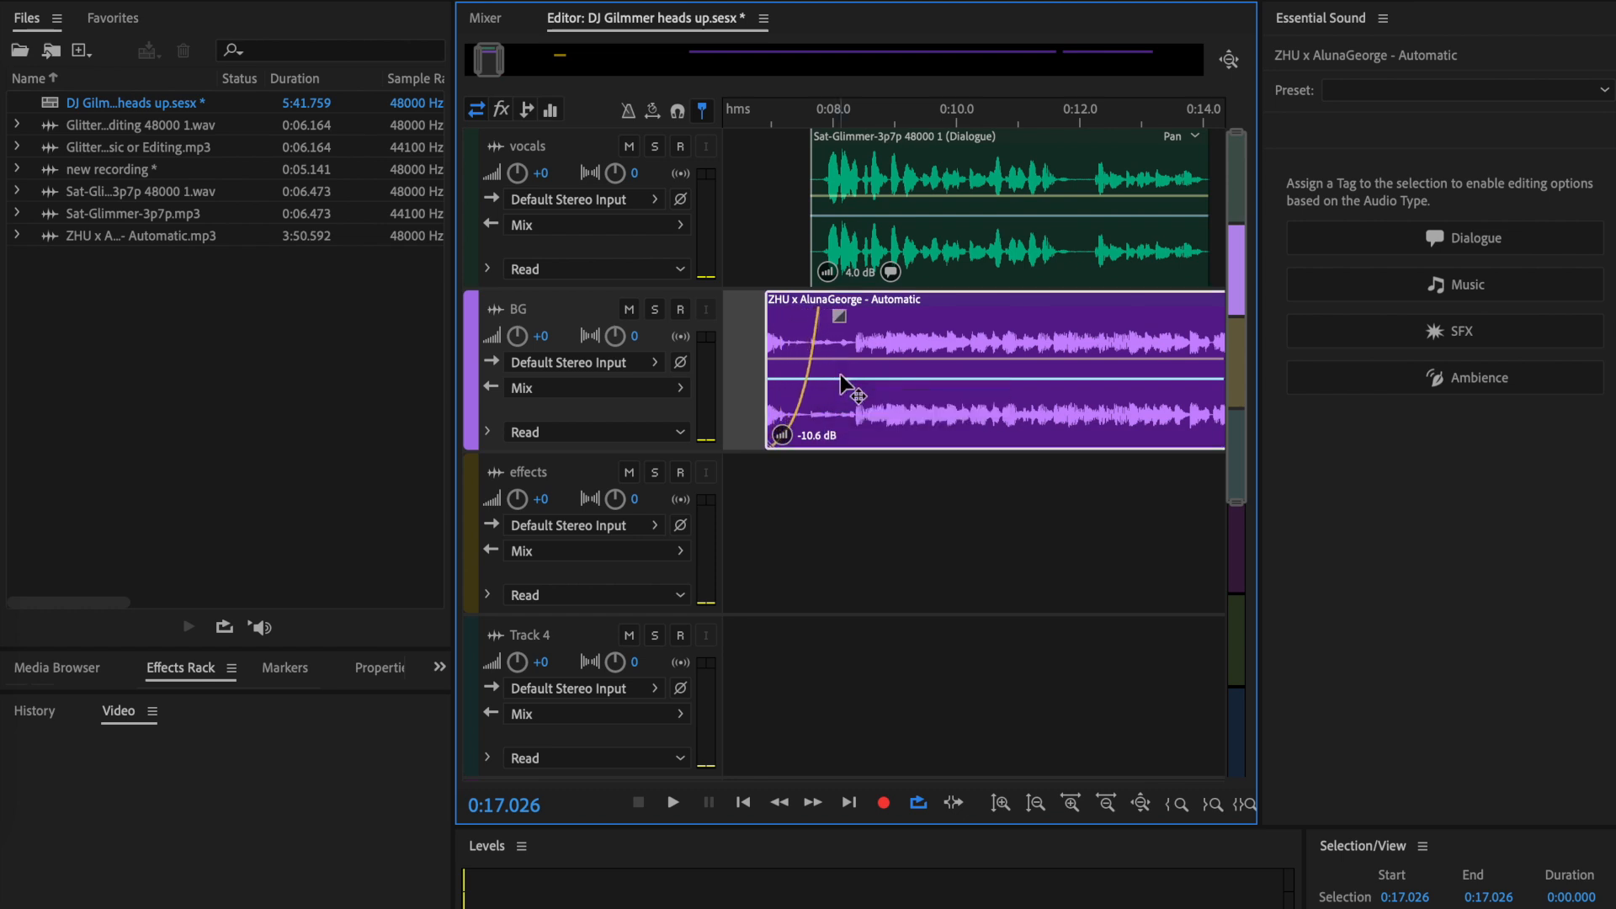
scroll(840, 375, "down", 5)
scroll(842, 387, "up", 5)
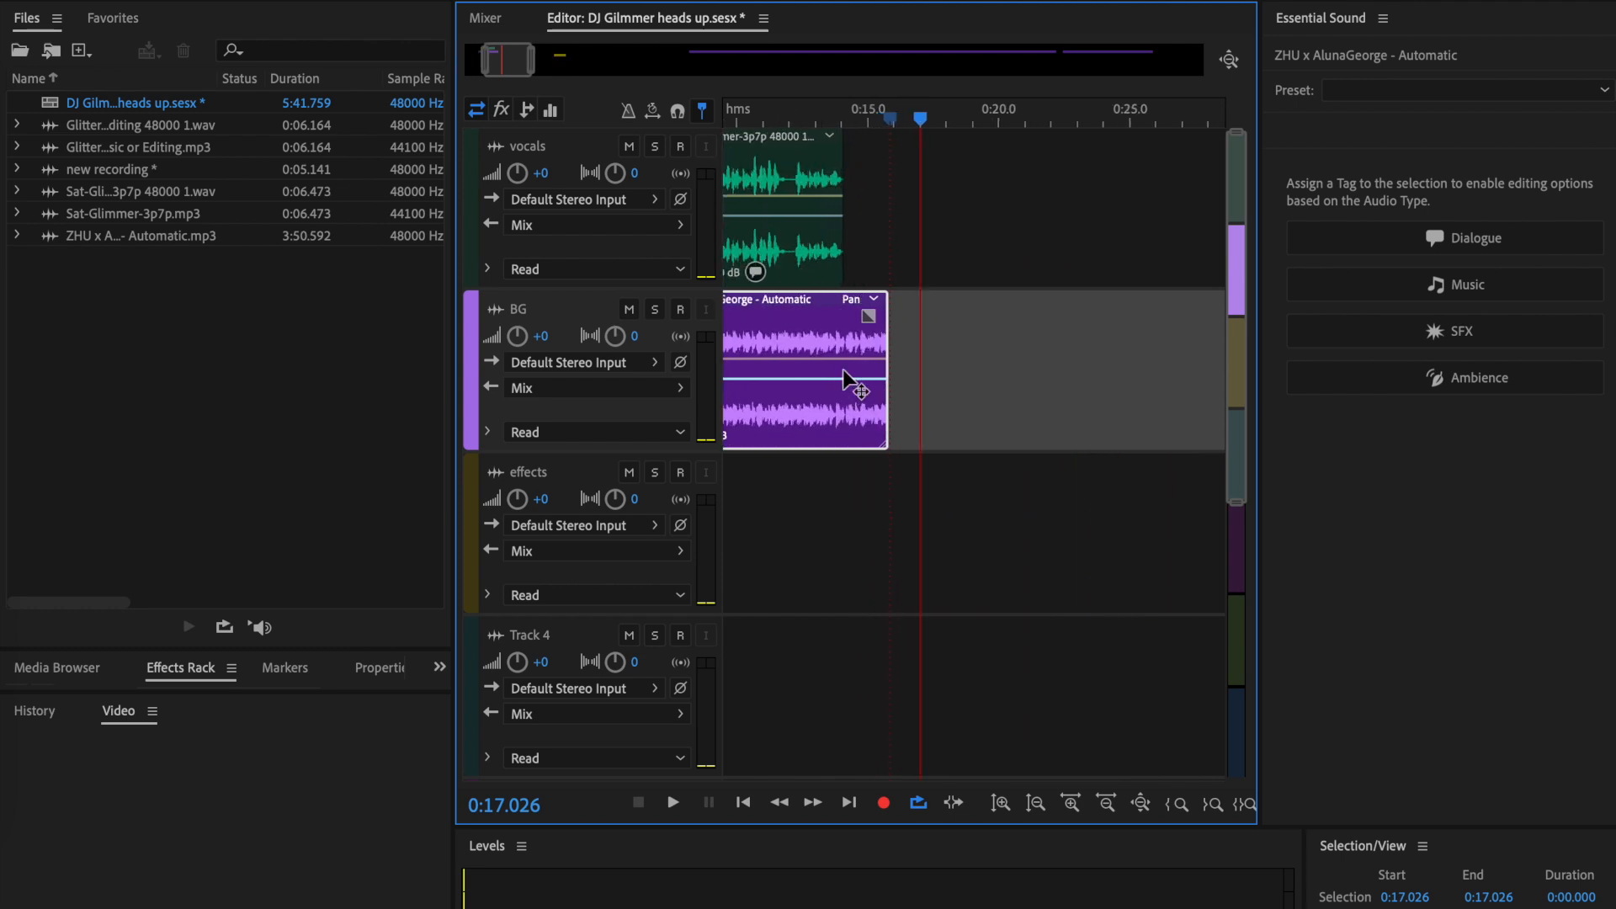
left_click_drag(862, 317, 812, 401)
scroll(811, 401, "down", 6)
scroll(740, 394, "up", 8)
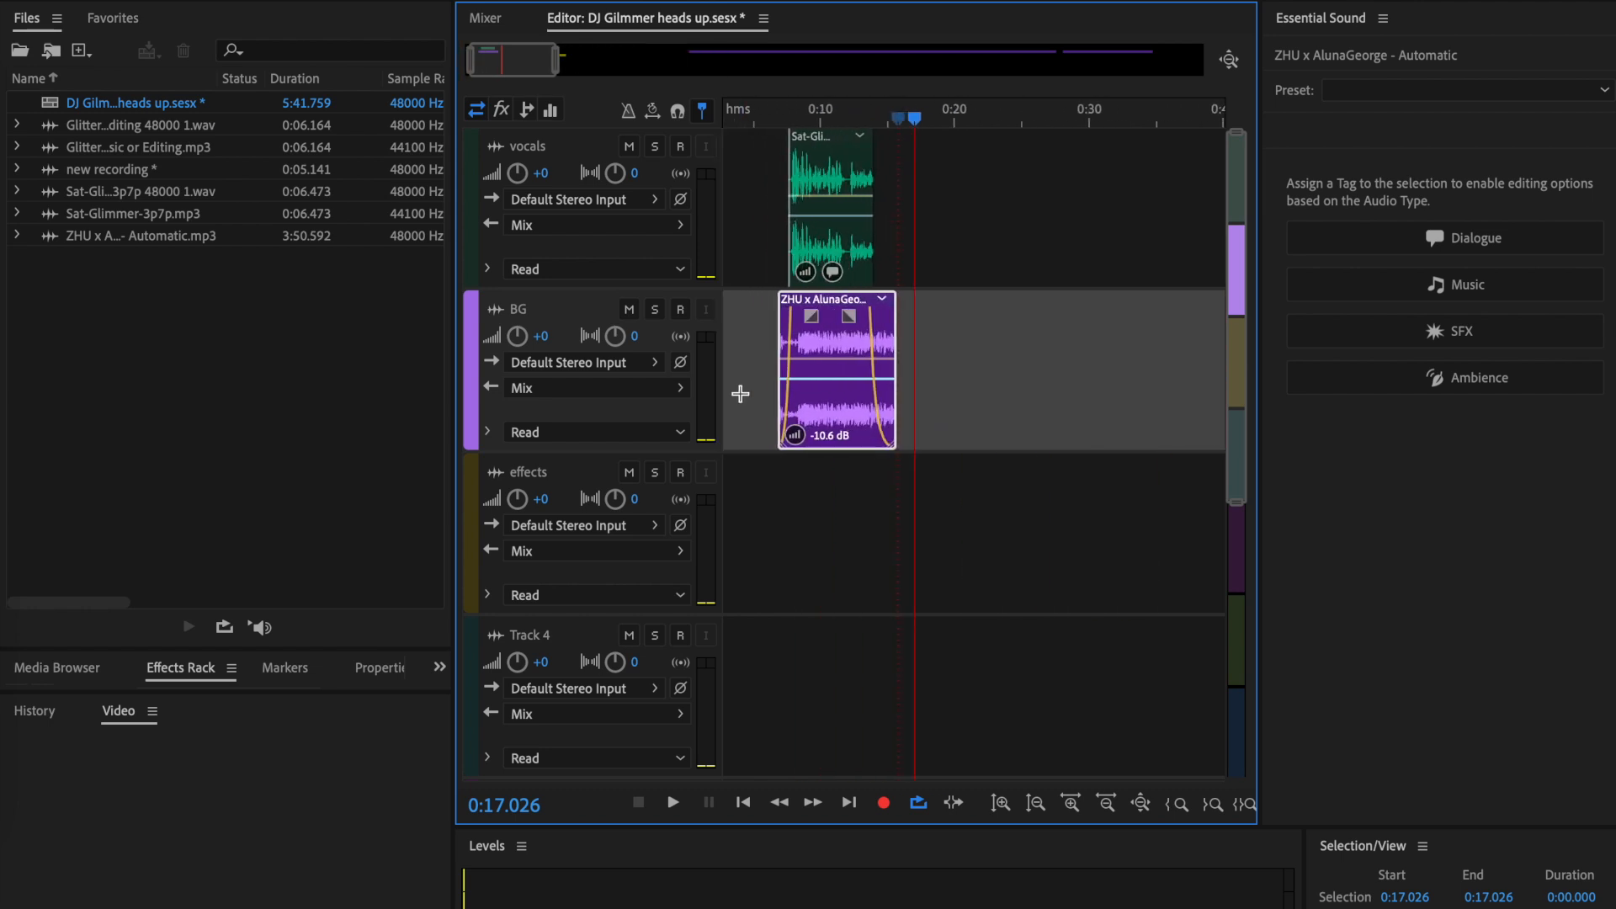
- Listen to the voice with the faded BG music from 0:05.730 to about 0:15.3
scroll(1183, 471, "down", 3)
left_click(816, 470)
key("space")
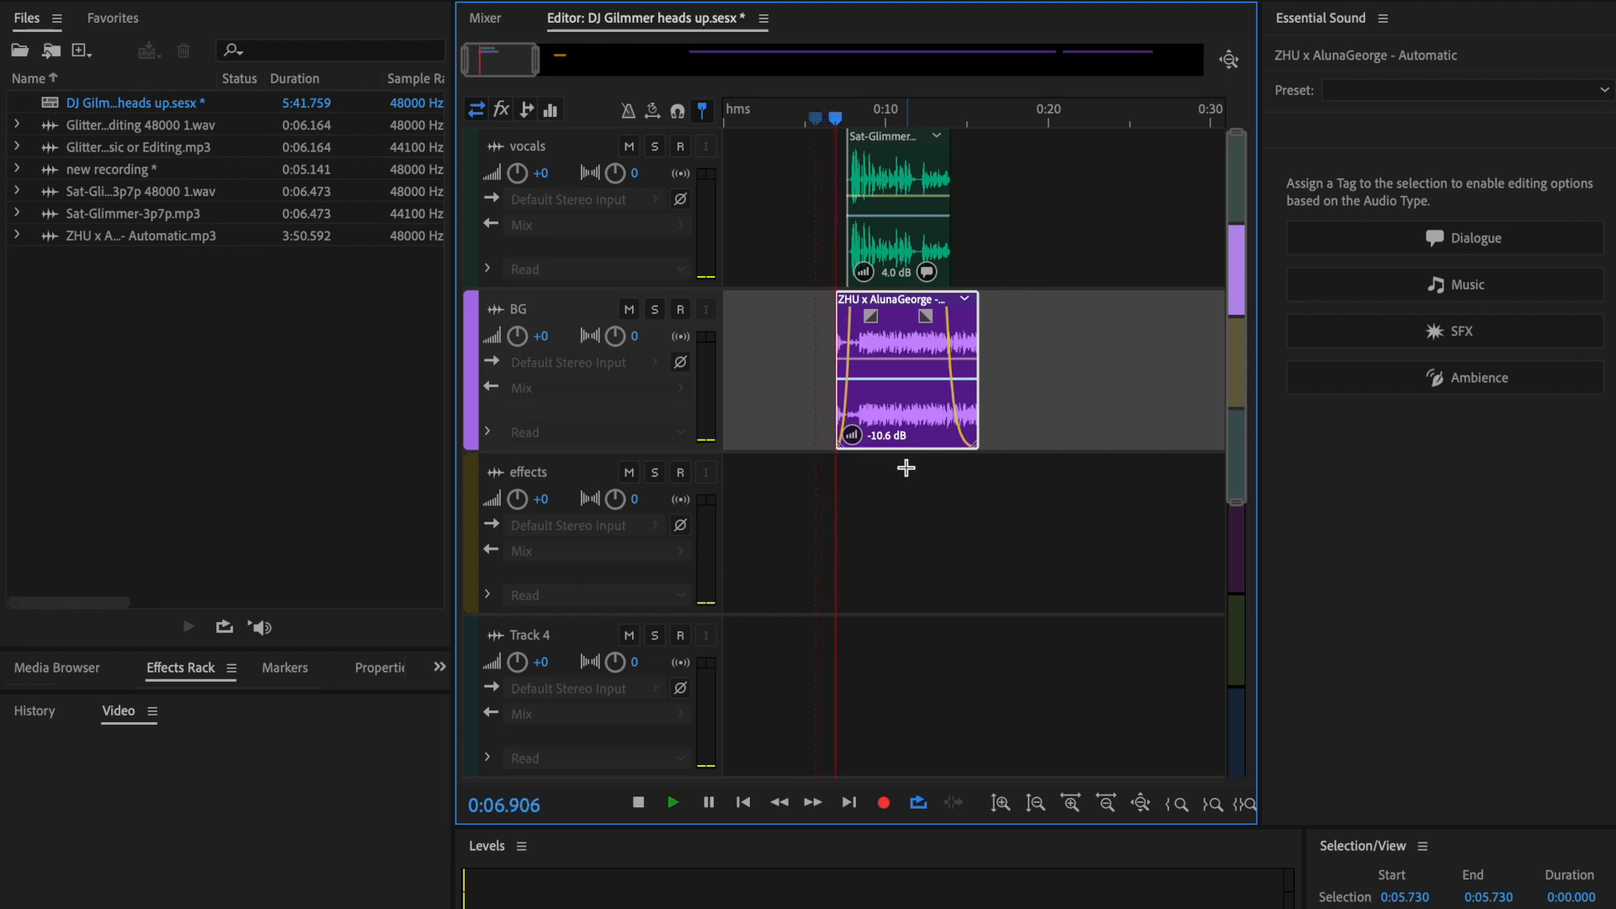
key("space")
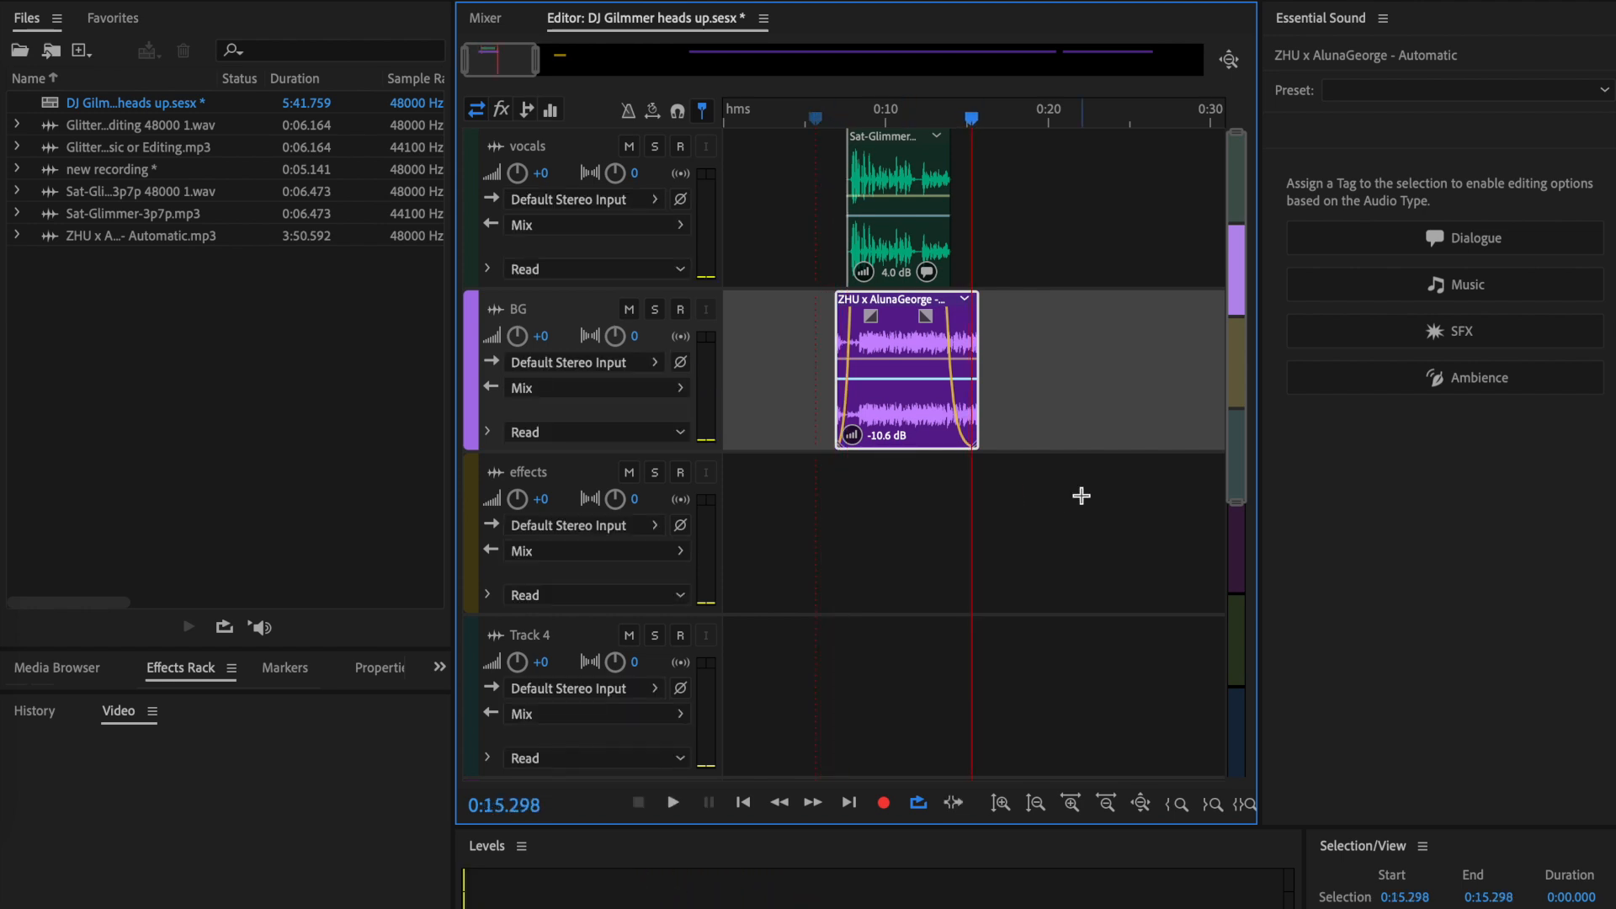
- Move the glitter clip to line up with the start of the voice clip and play the mix from about 0:09.7
scroll(1081, 496, "right", 5)
scroll(1077, 500, "down", 1)
left_click_drag(1141, 492, 725, 492)
scroll(1021, 467, "left", 3)
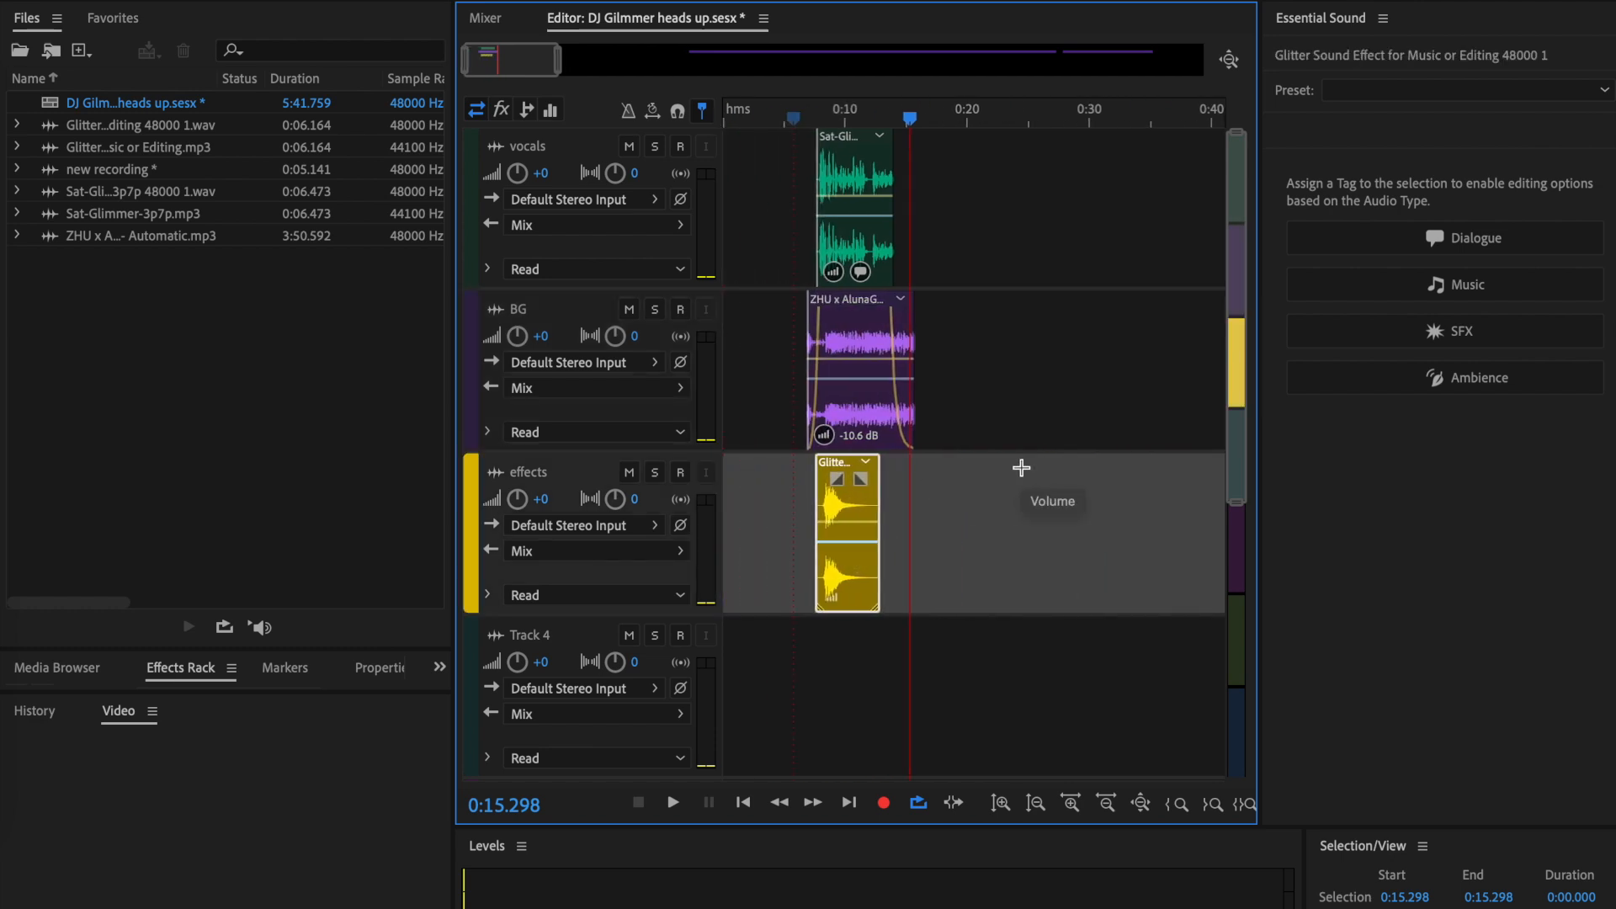
left_click_drag(911, 122, 866, 168)
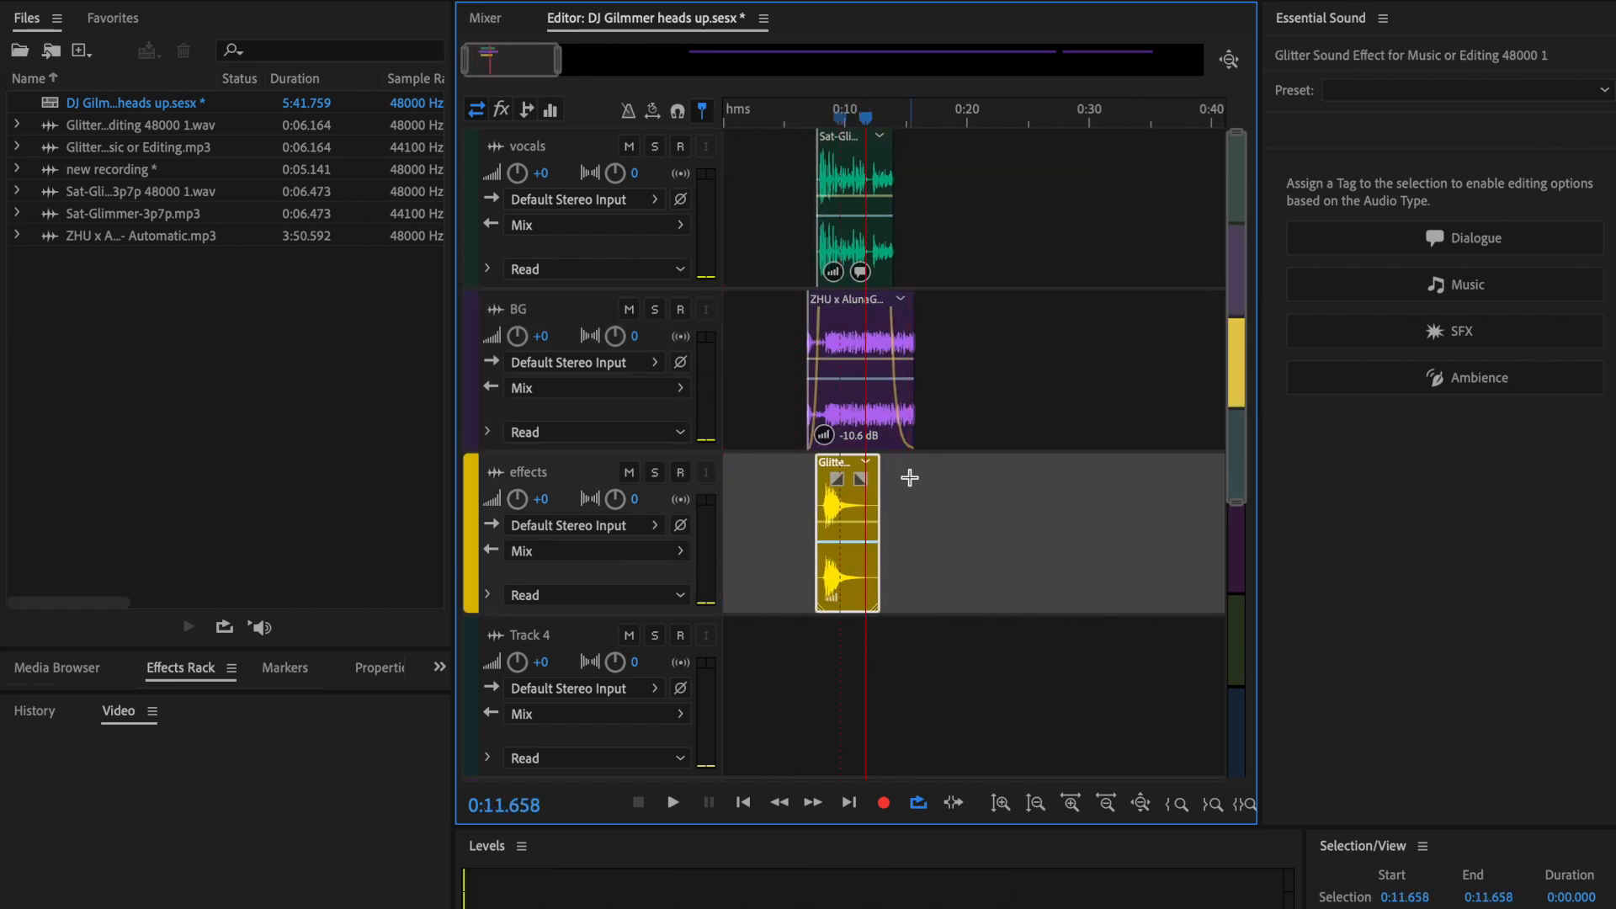
- Add a fade-in of about 1.5 s and a fade-out of about 2 s to the glitter effect clip
scroll(906, 567, "up", 5)
scroll(907, 567, "left", 5)
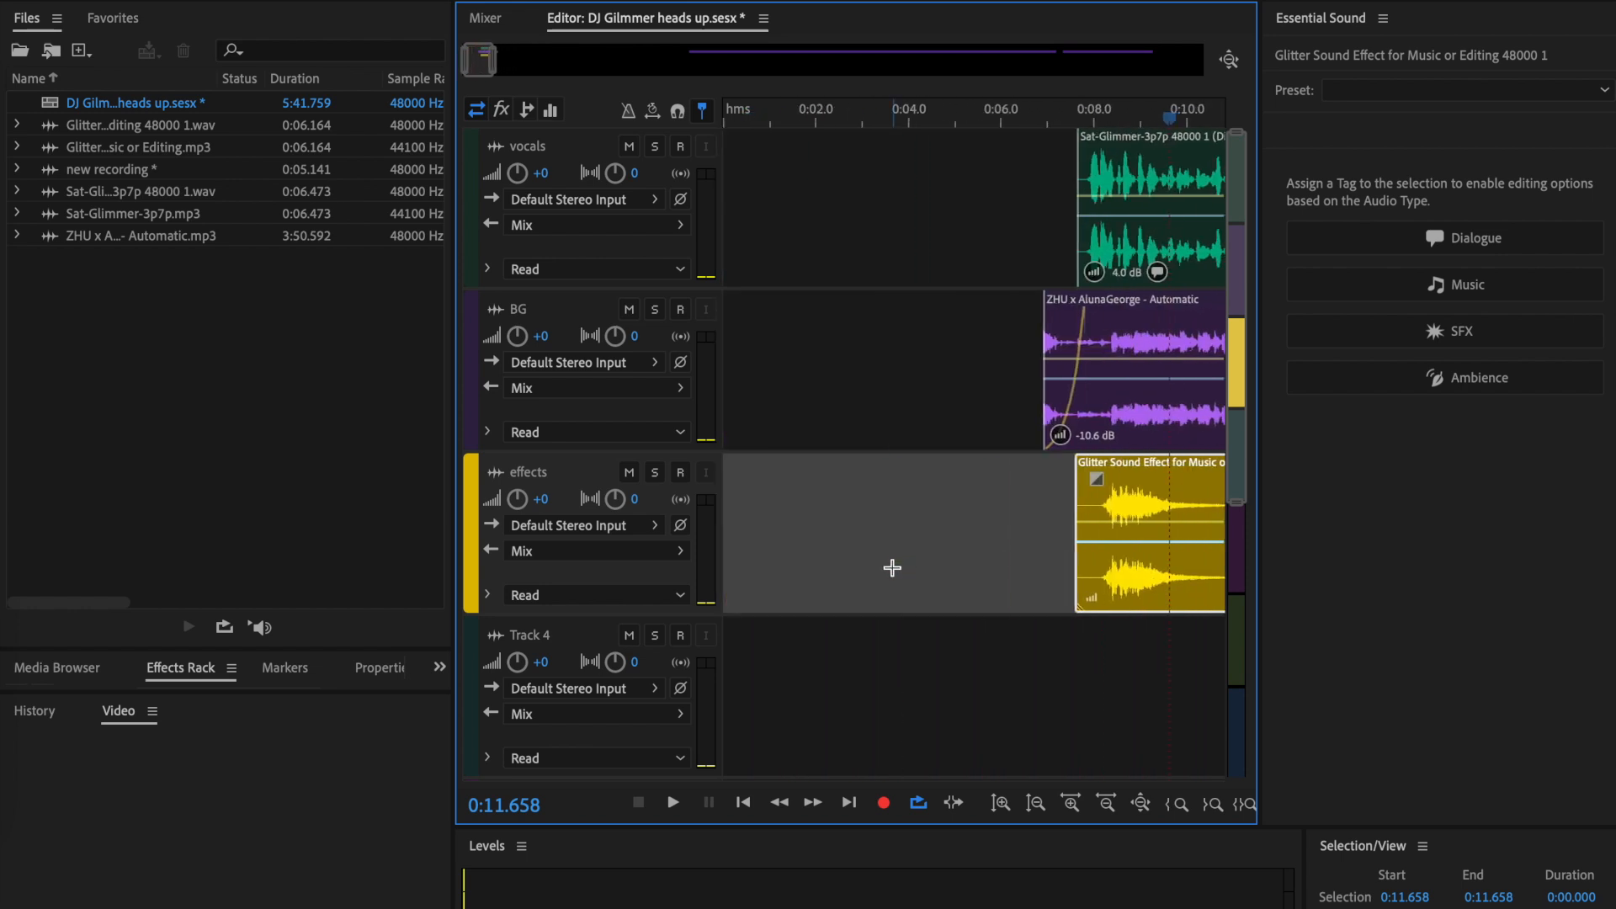
scroll(892, 567, "right", 3)
left_click_drag(1007, 491, 1059, 552)
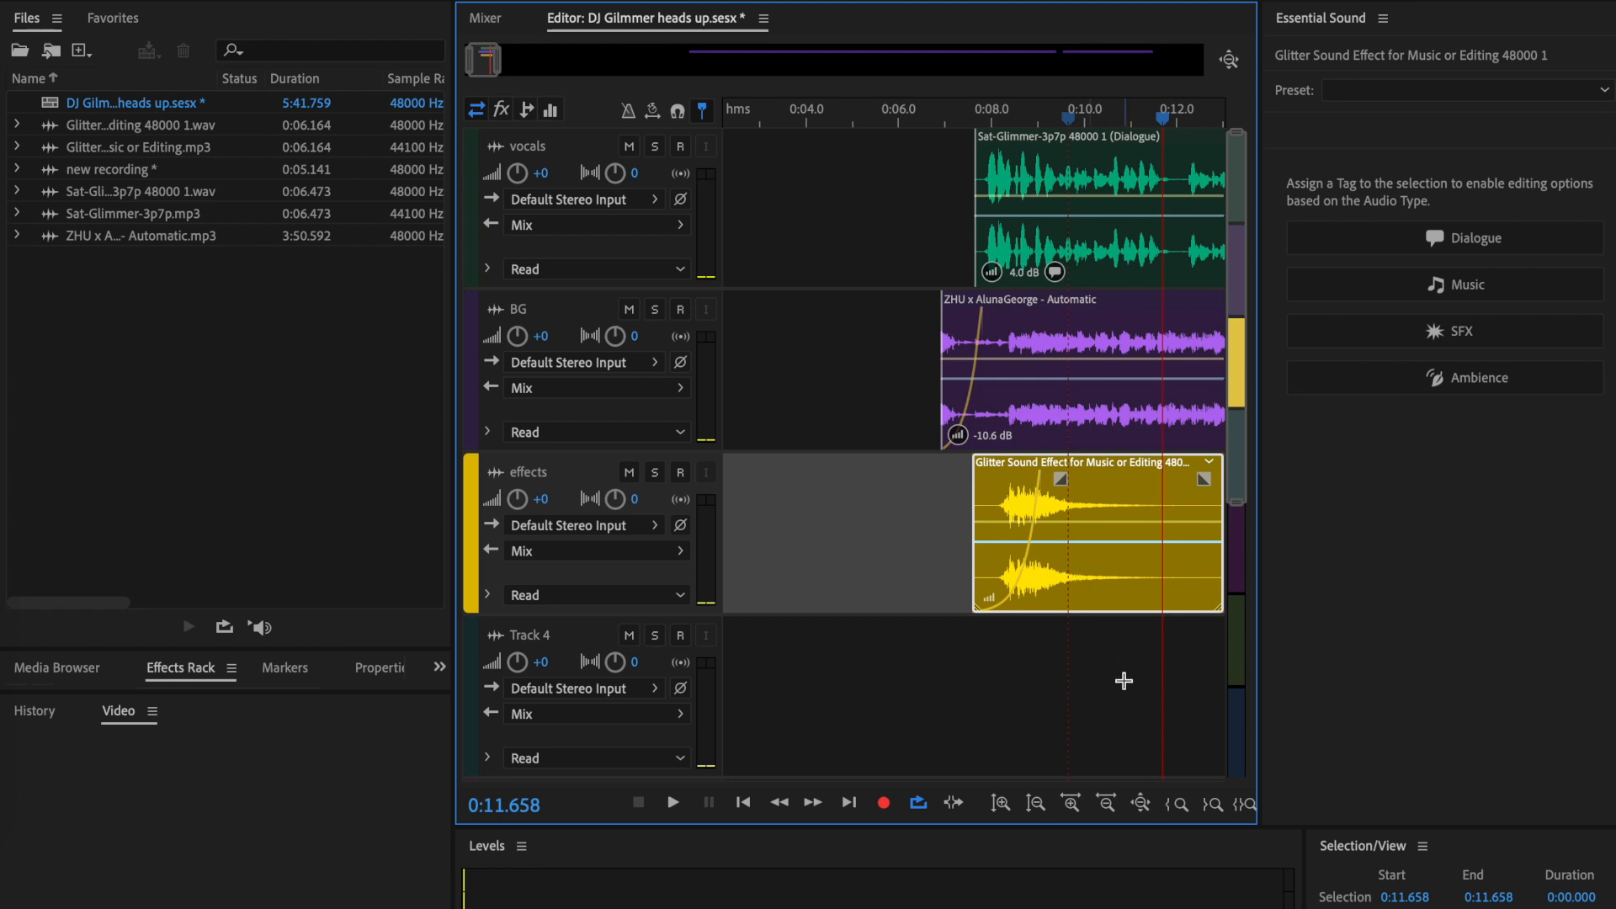
scroll(1123, 680, "right", 2)
left_click_drag(1152, 479, 1059, 576)
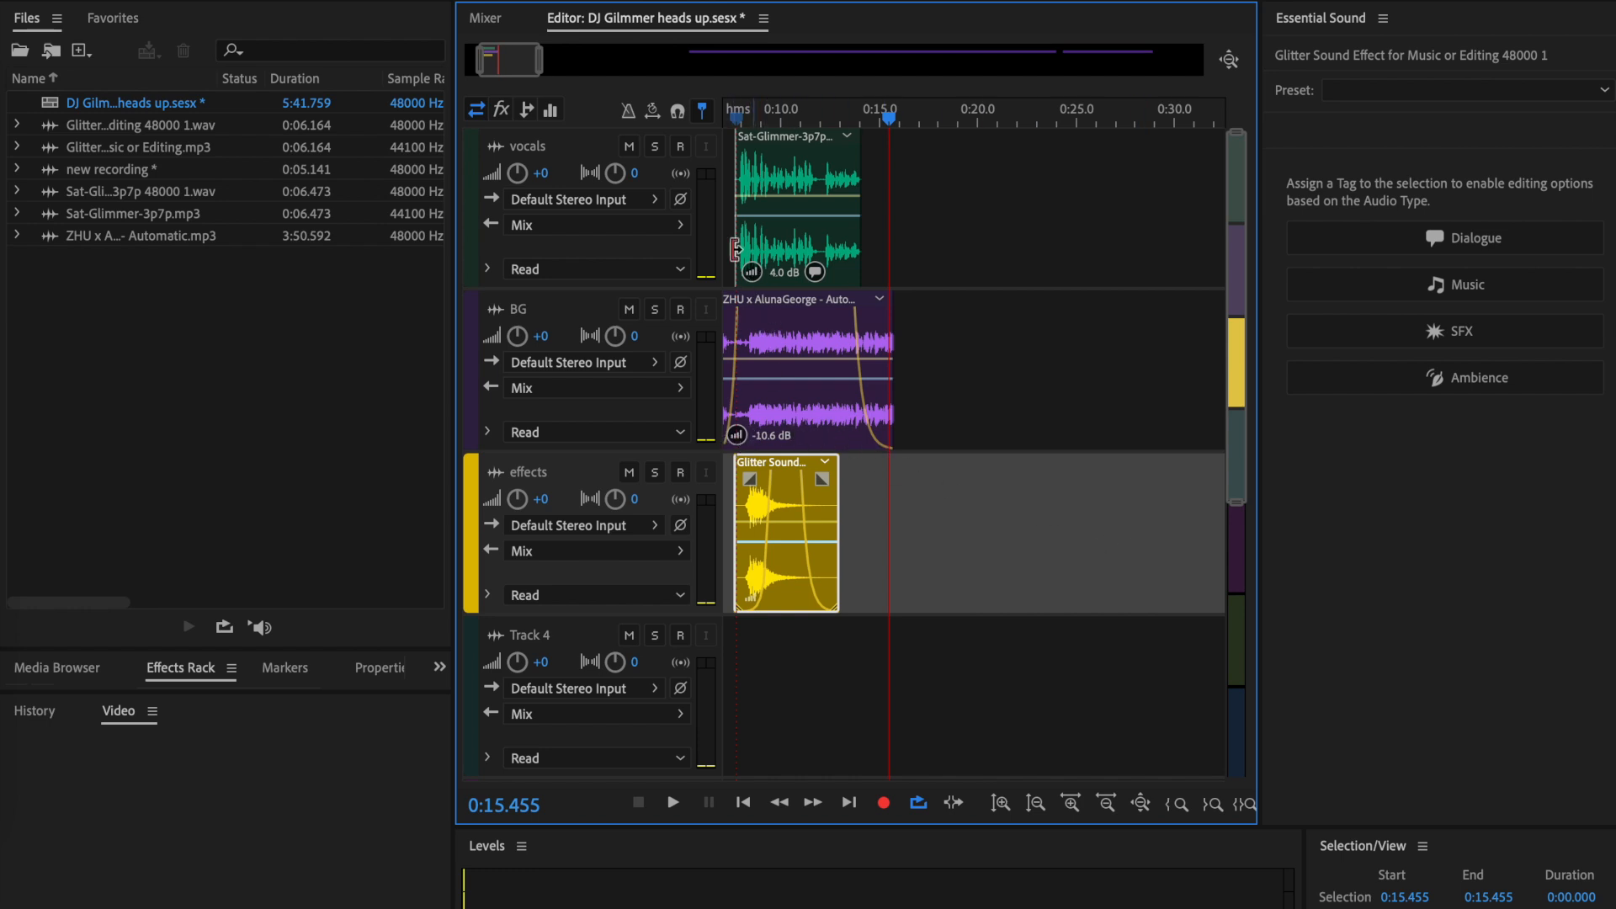
- Set the vocals track volume to +0.3 and delete the leftover song parts from the BG track
left_click(520, 174)
mouse_move(520, 174)
left_mouse_down()
mouse_move(496, 174)
mouse_move(501, 150)
left_mouse_up()
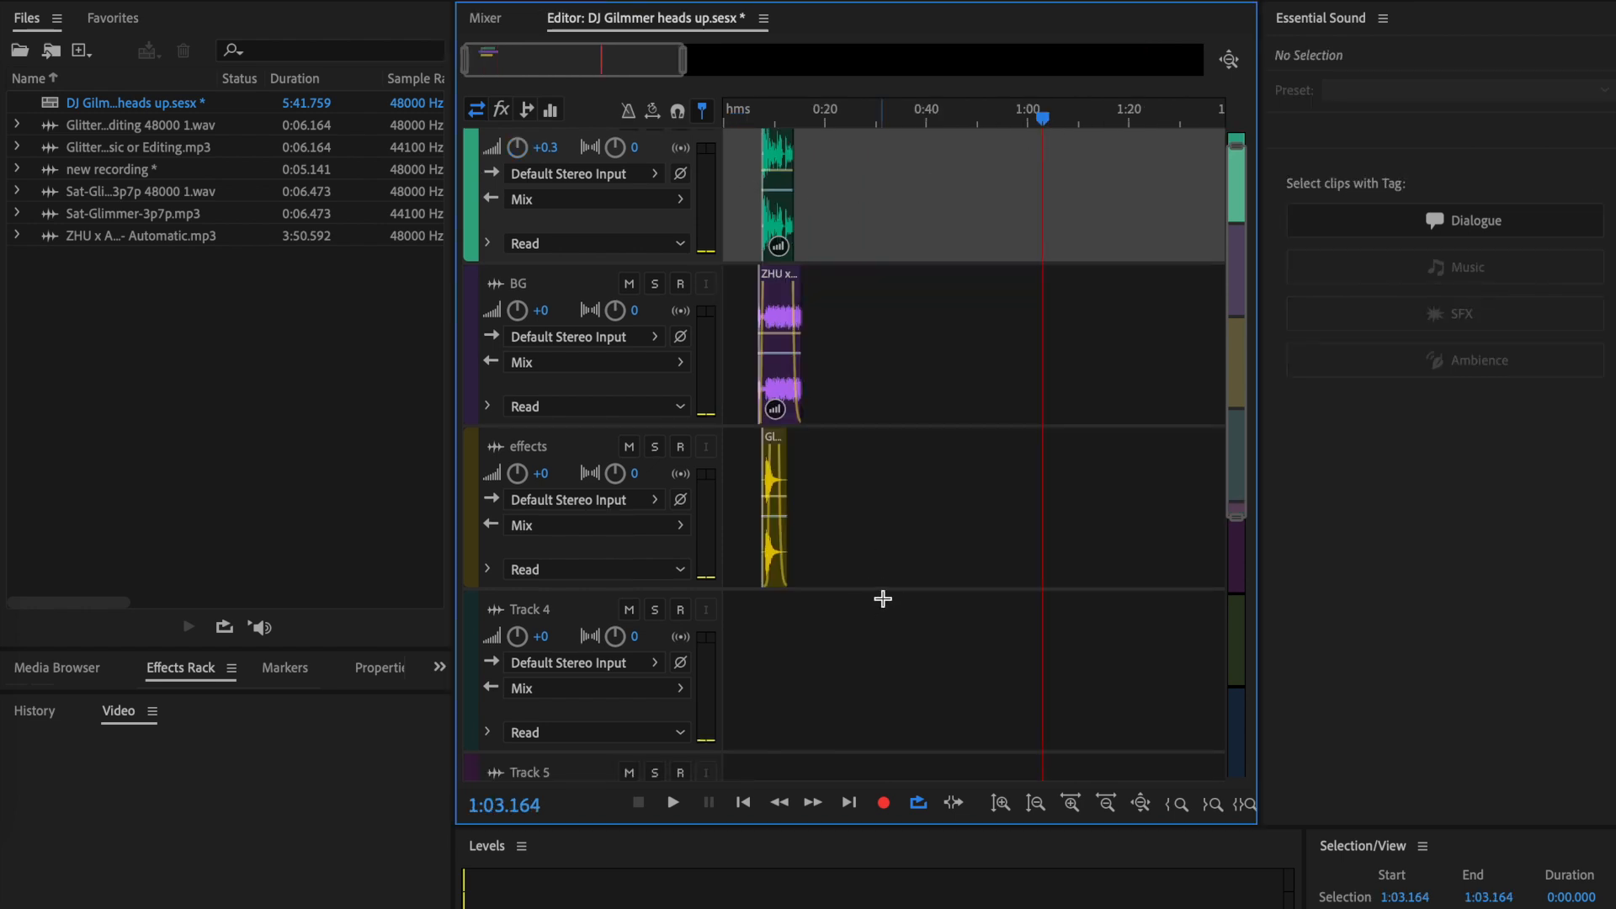
- Move the vocals, BG and effects clips together to the beginning of the session
left_click(855, 561)
left_click_drag(920, 561, 744, 179)
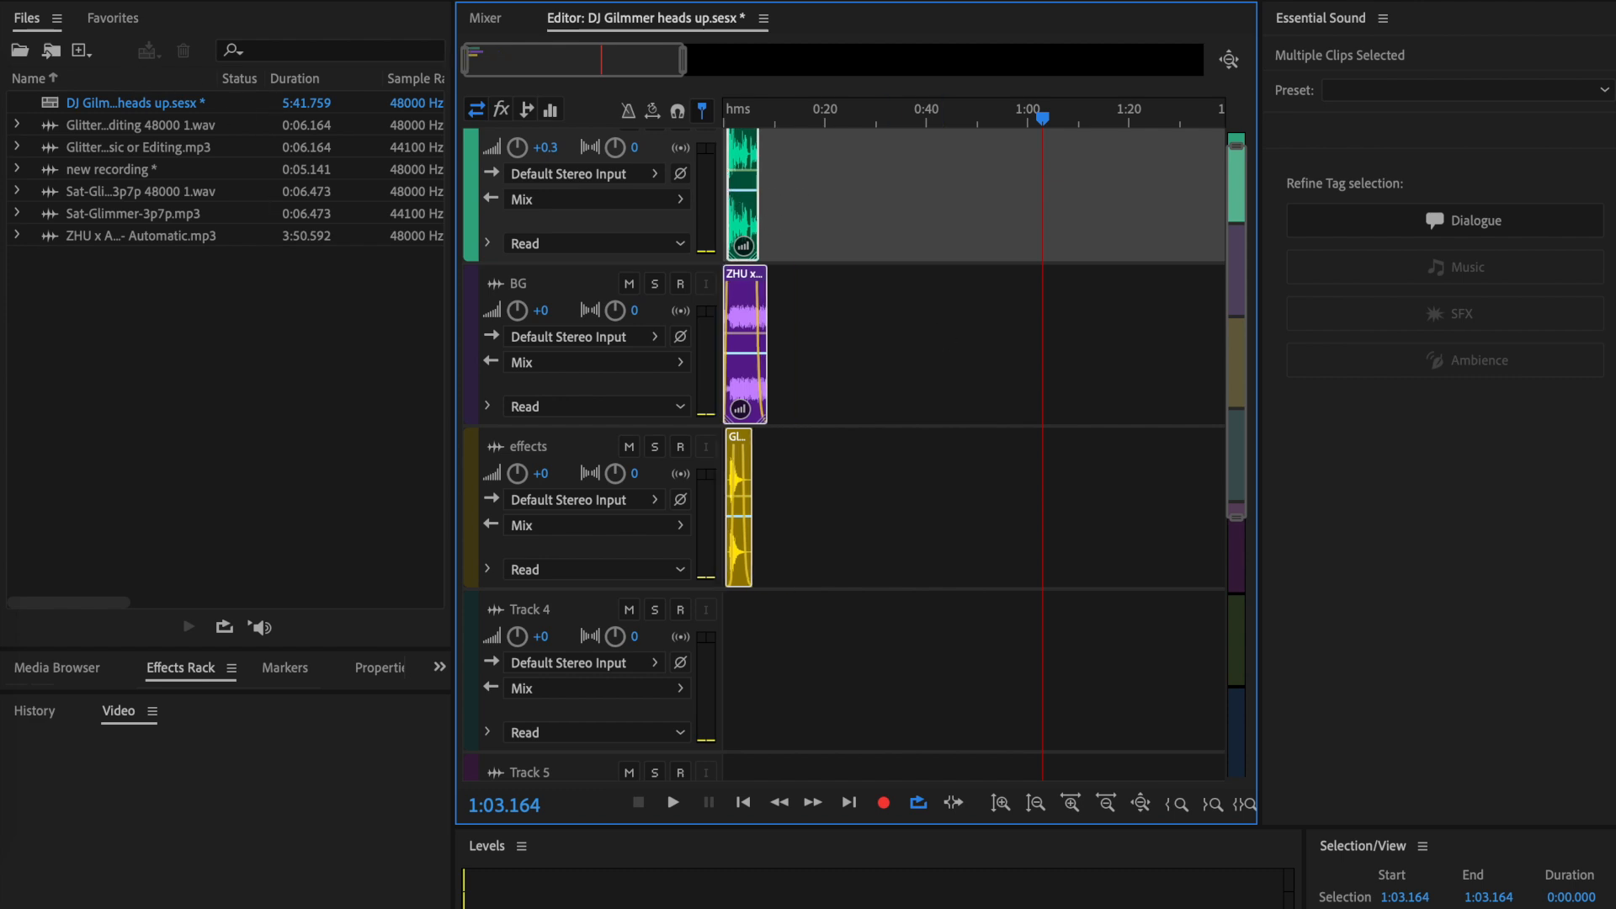
- Export the entire session as a multitrack mixdown named DJ Gilmmer heads up_mixdown.mp3 in MP3 Audio format to the Downloads folder
left_click(143, 1)
mouse_move(334, 400)
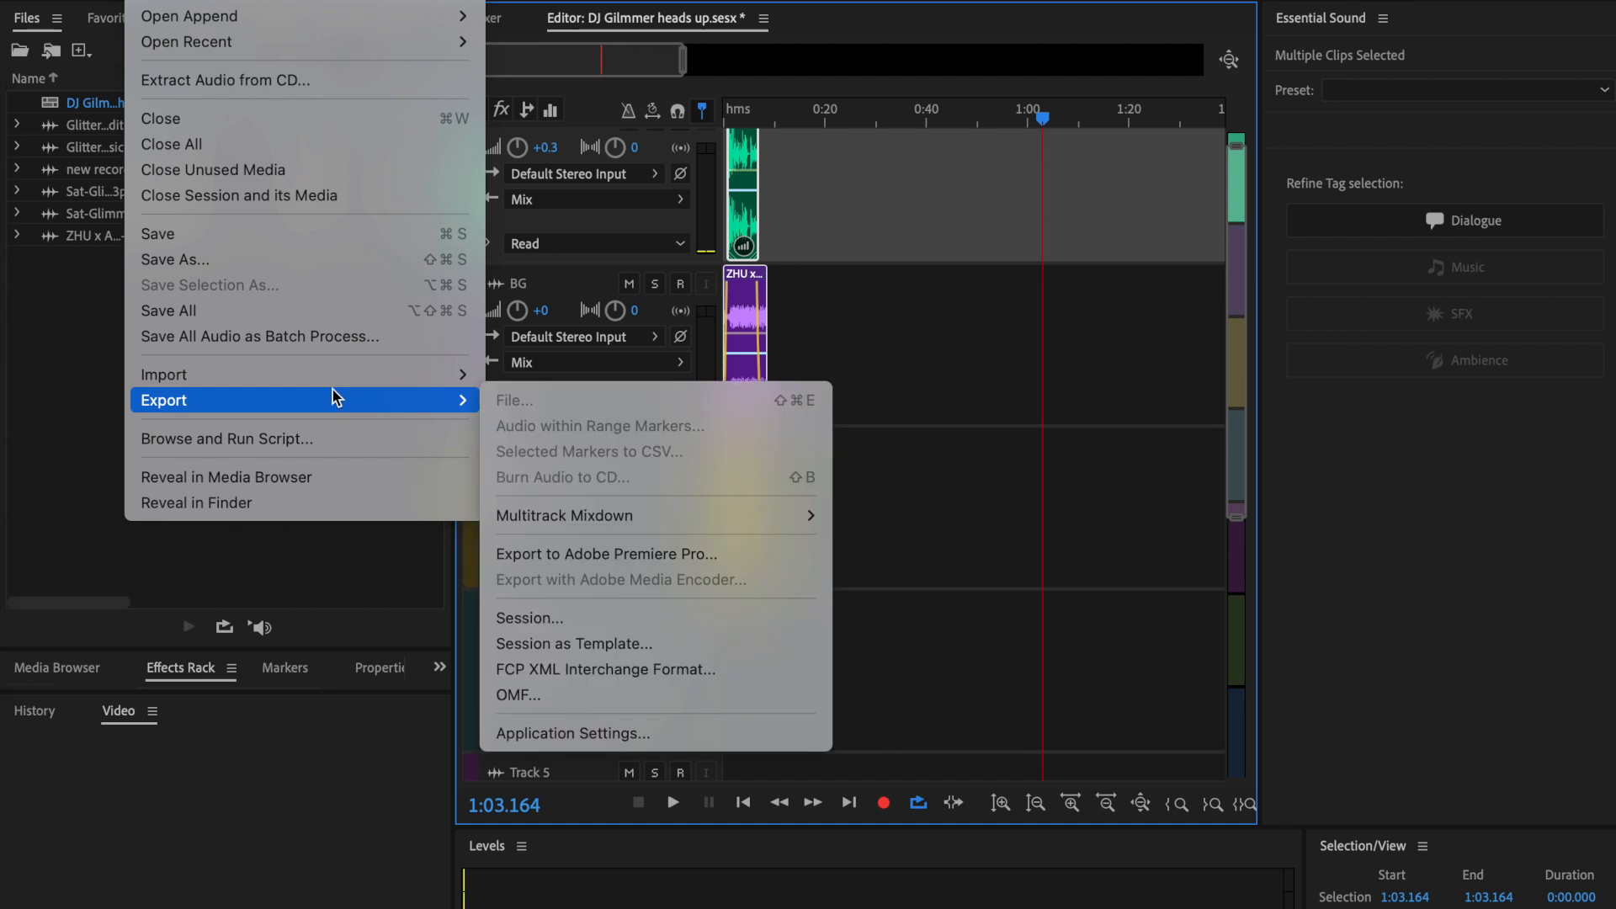
mouse_move(698, 518)
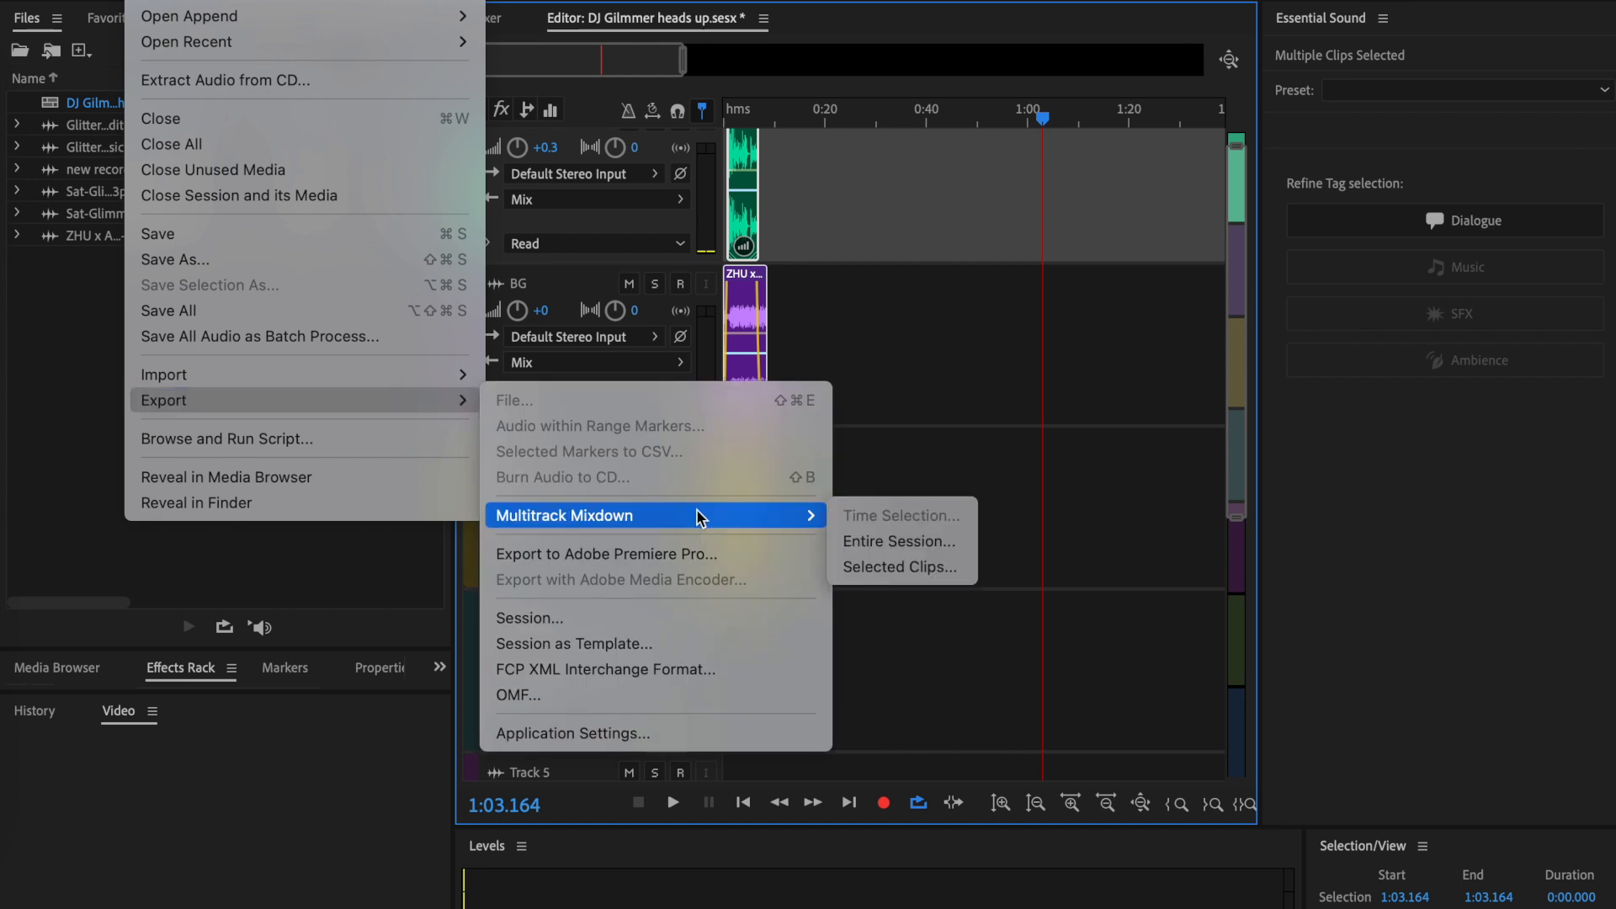
left_click(909, 543)
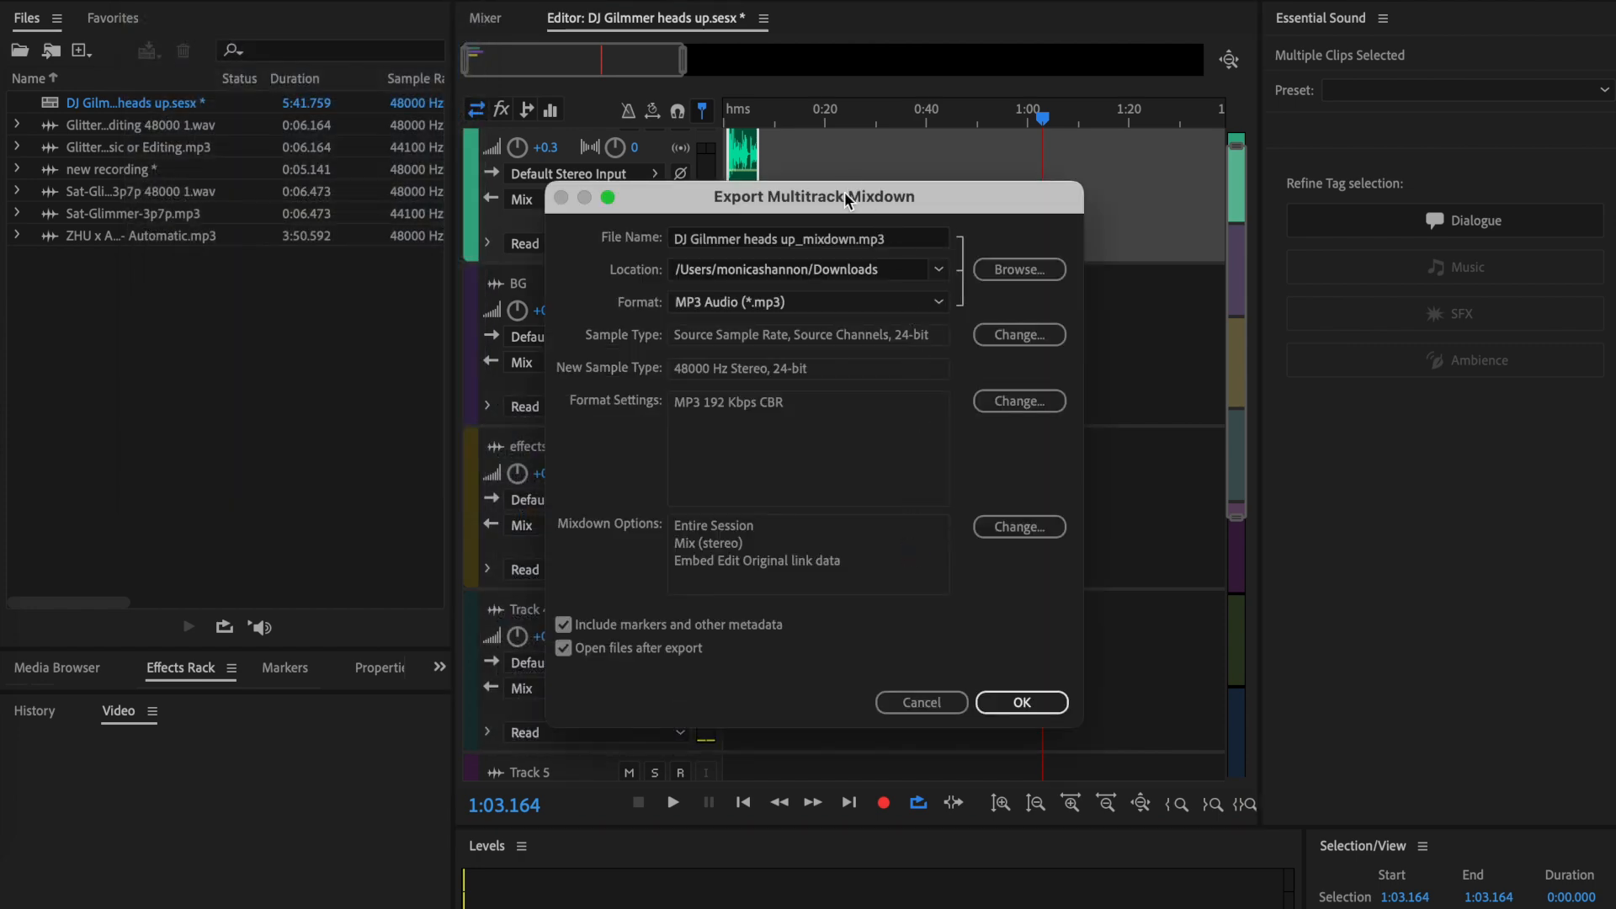
left_click(897, 303)
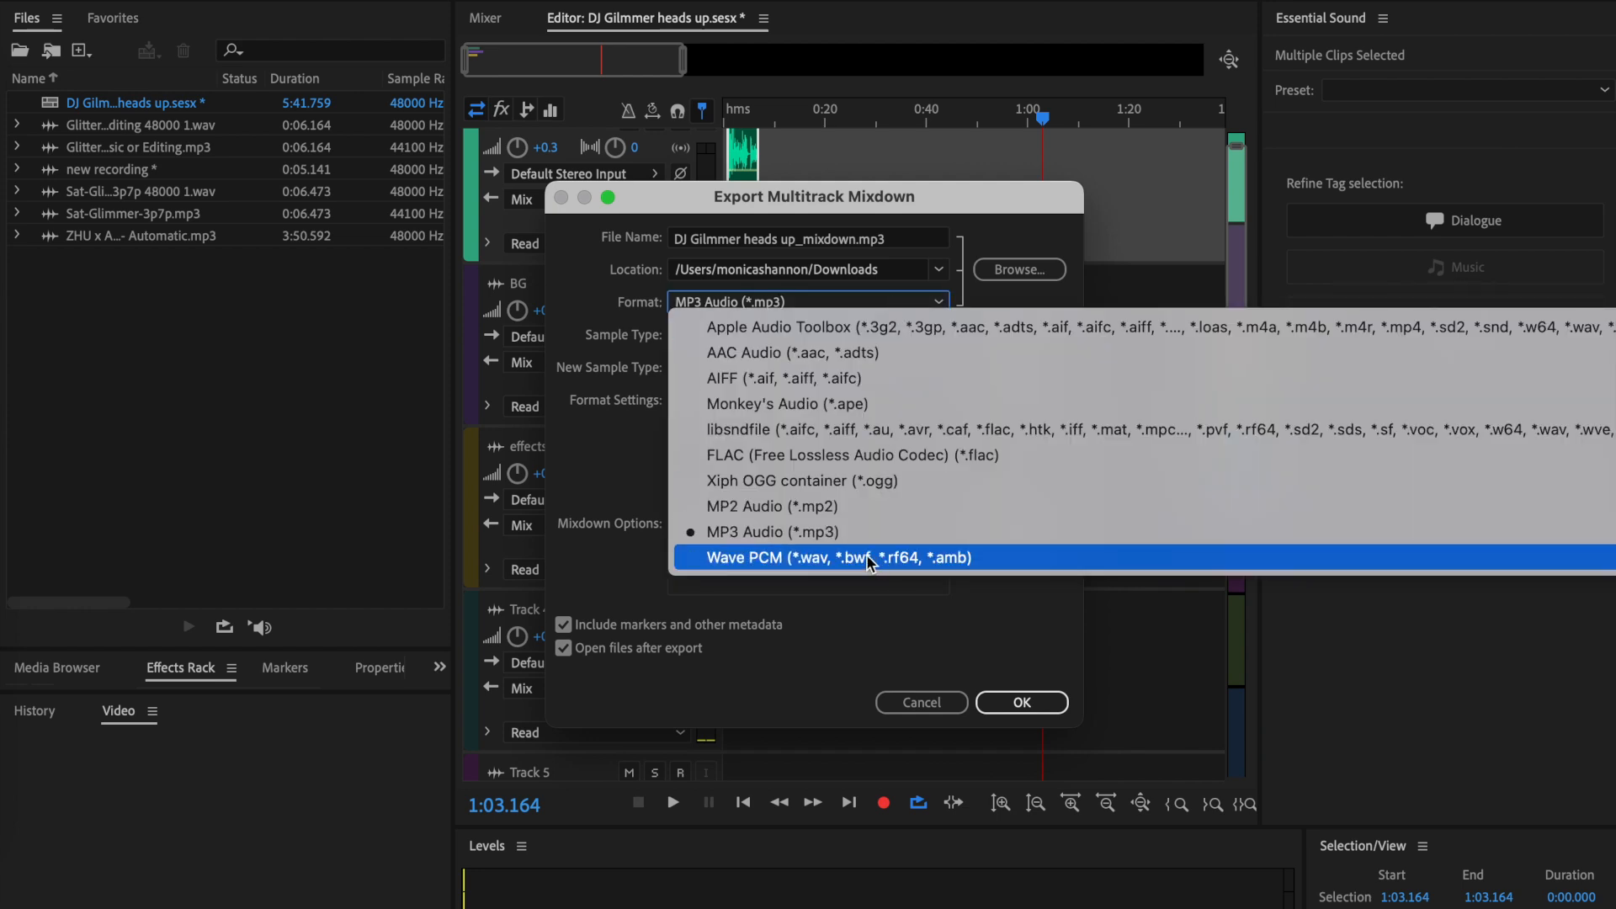
left_click(589, 443)
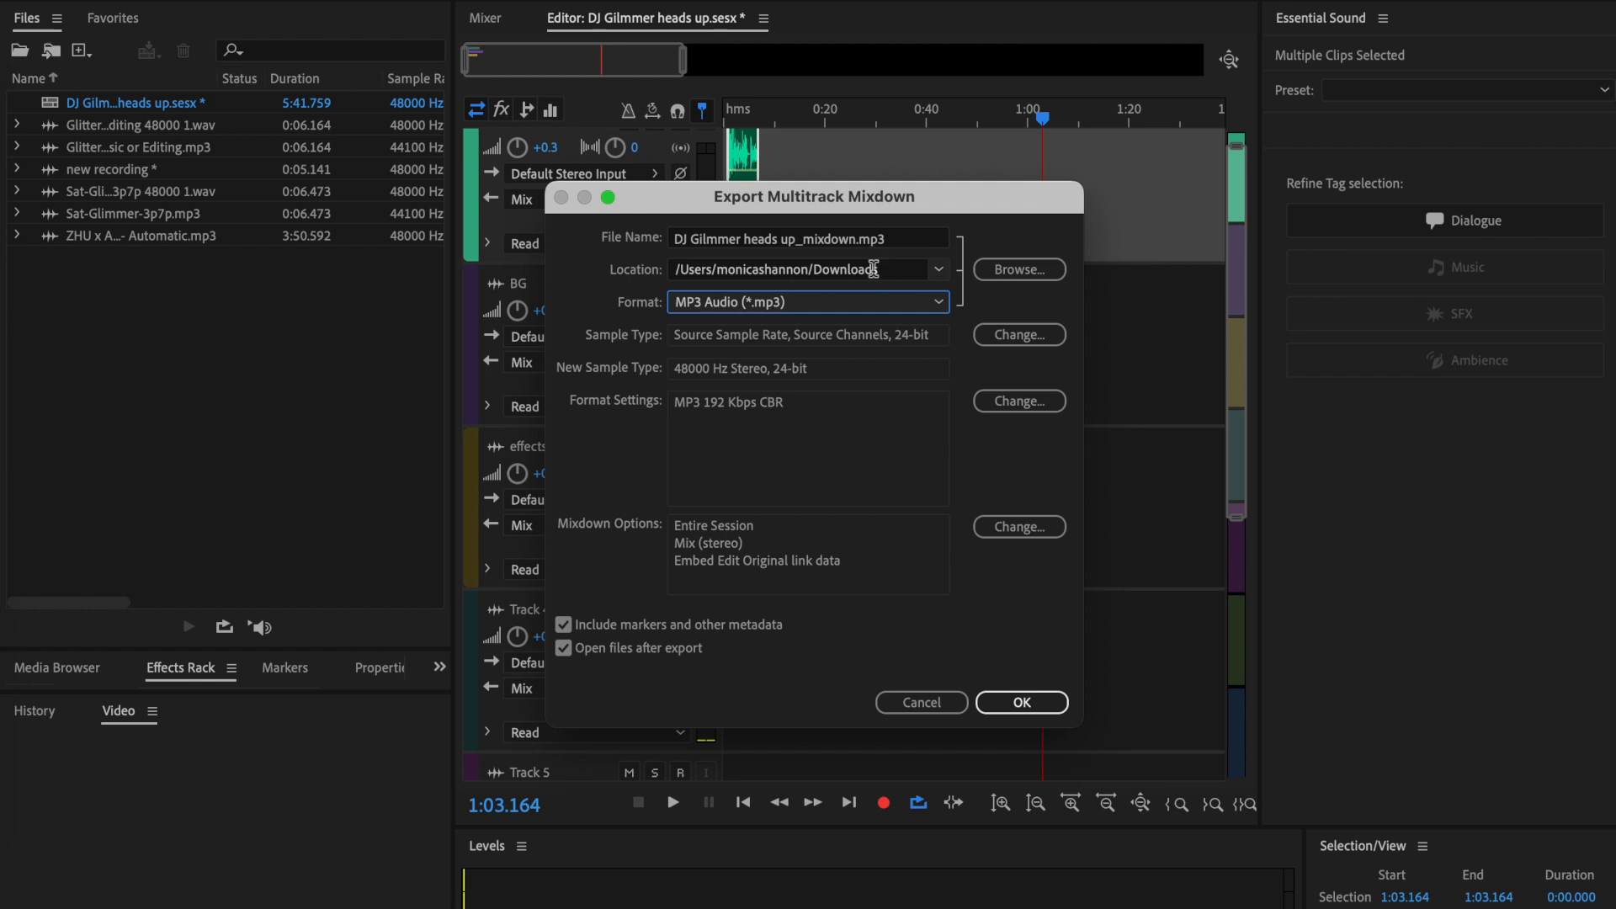
left_click(1052, 700)
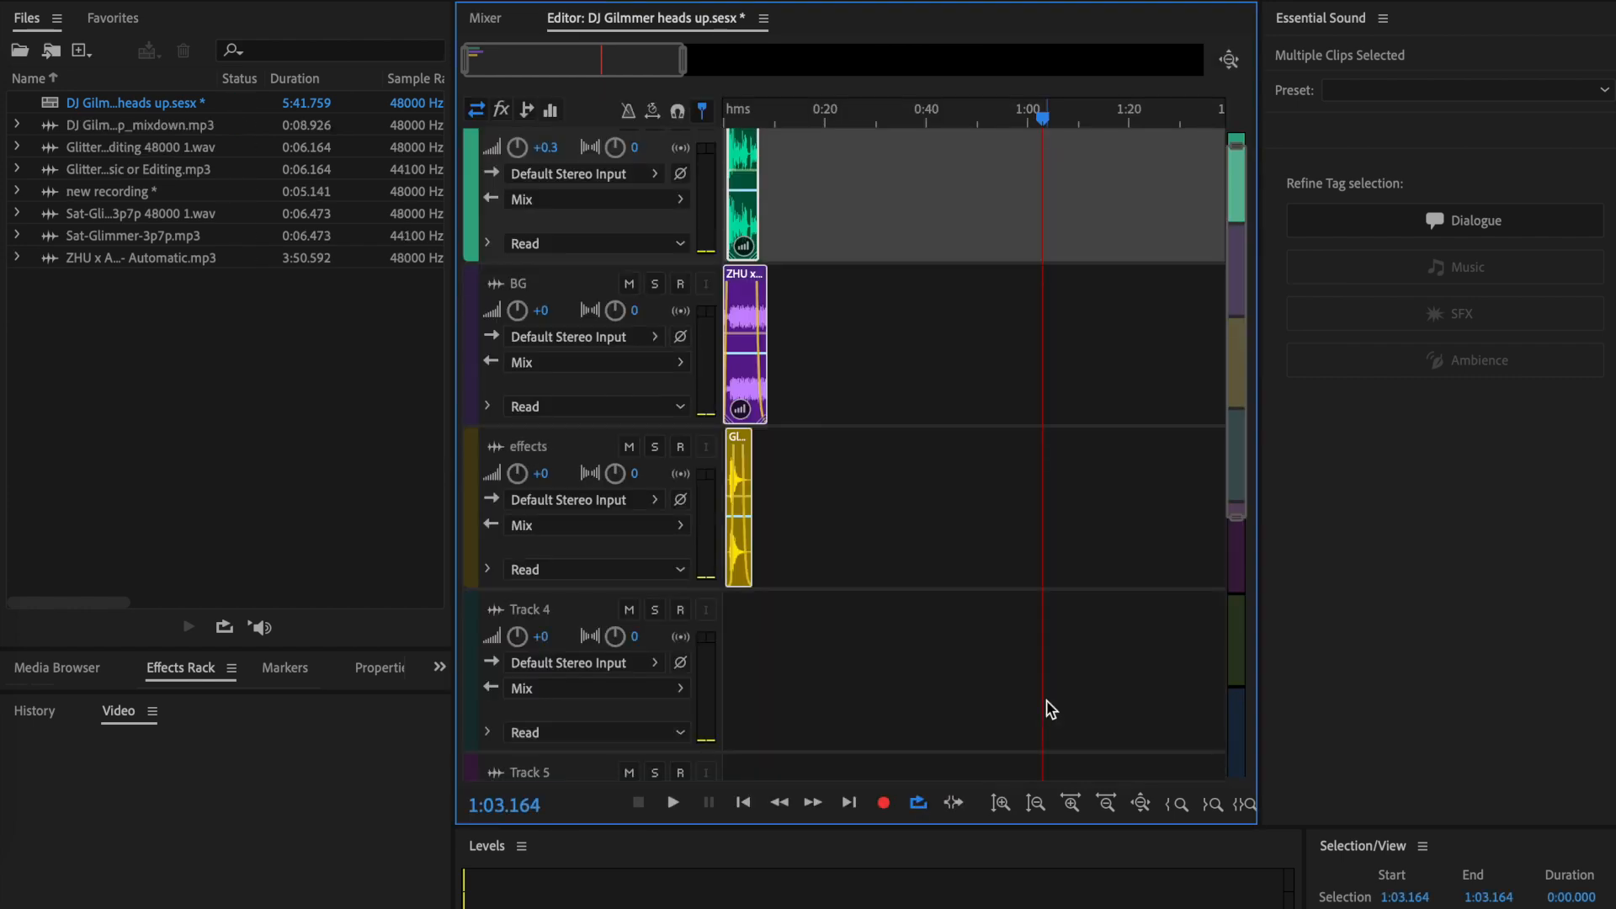